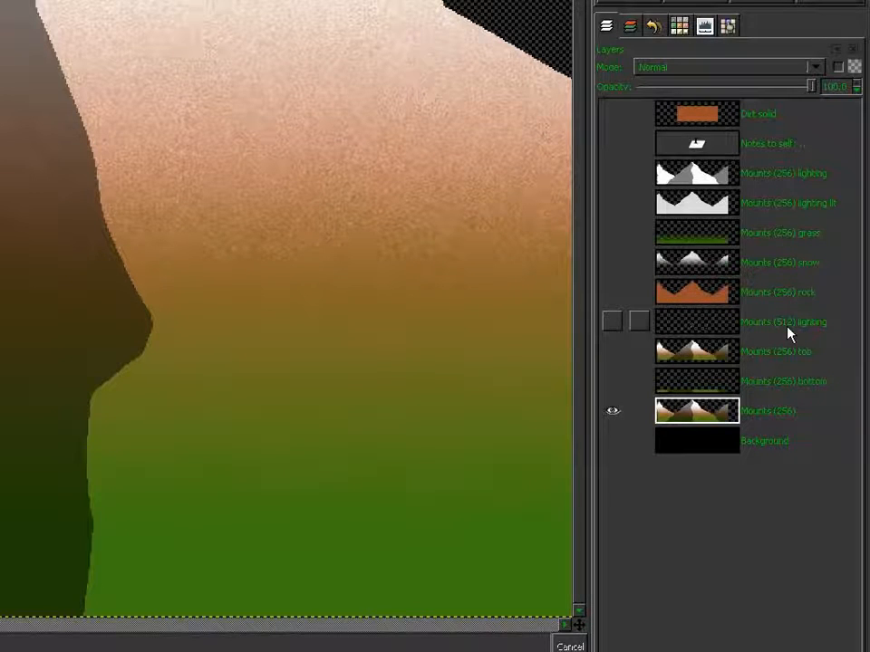
# Show only the Mounts (512) lighting layer and make it the active layer
pyautogui.keyDown('shift'); pyautogui.click(612, 328); pyautogui.keyUp('shift')
pyautogui.click(684, 328)
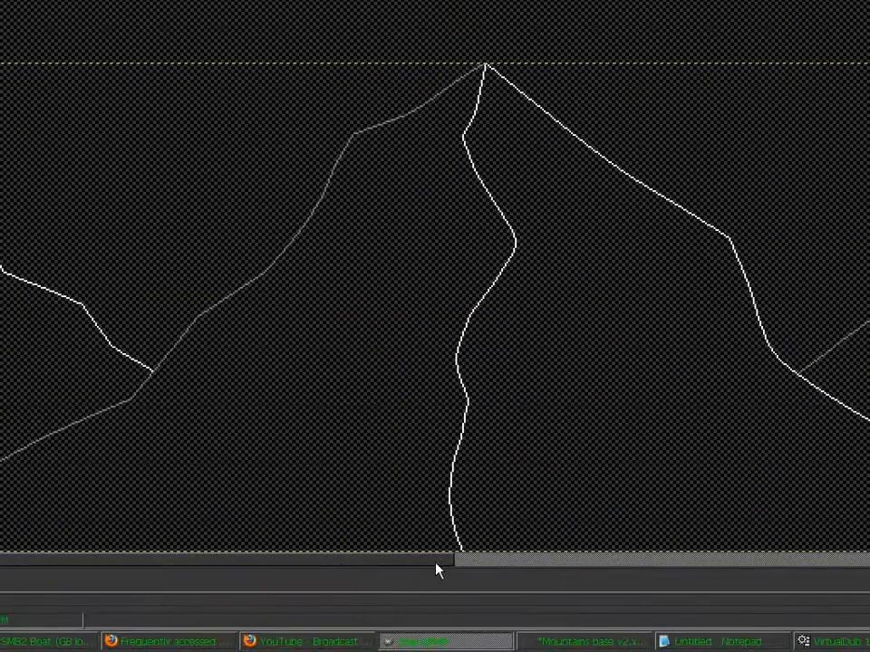
pyautogui.moveTo(436, 563); pyautogui.dragTo(429, 562)
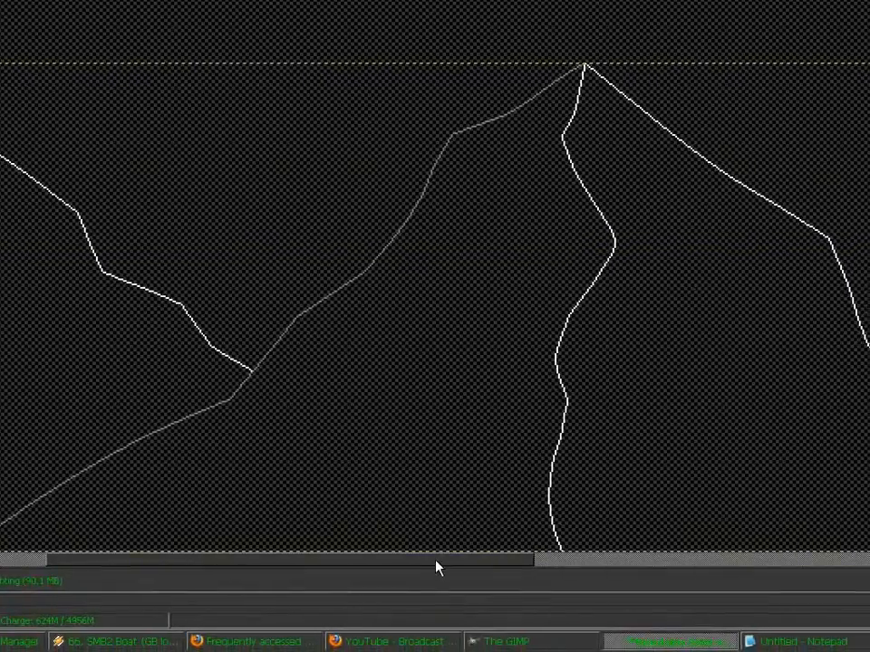
pyautogui.moveTo(436, 561); pyautogui.dragTo(393, 584)
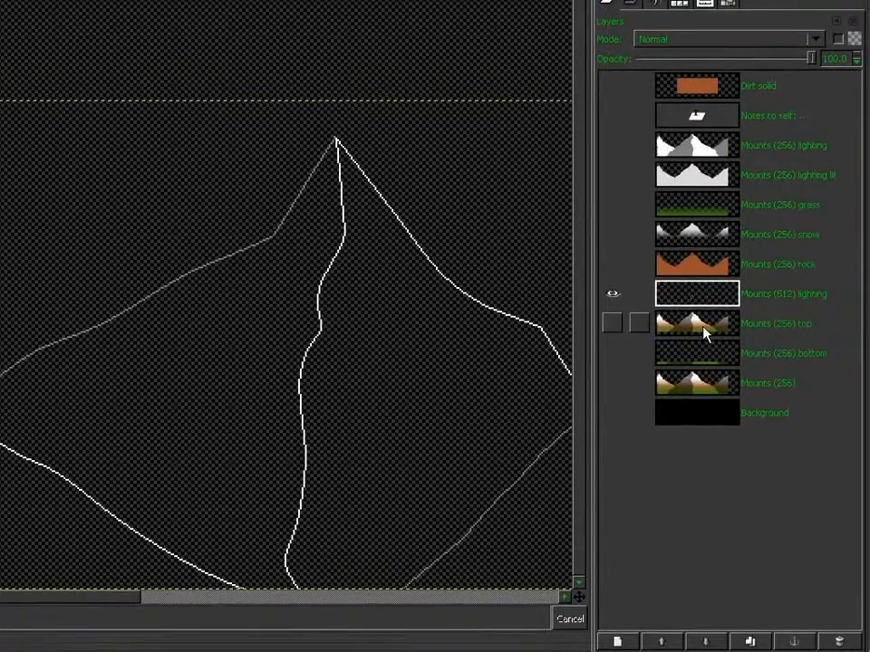
# Look over the traced mountain outlines across the full width of the Mounts (512) lighting layer
pyautogui.click(706, 334)
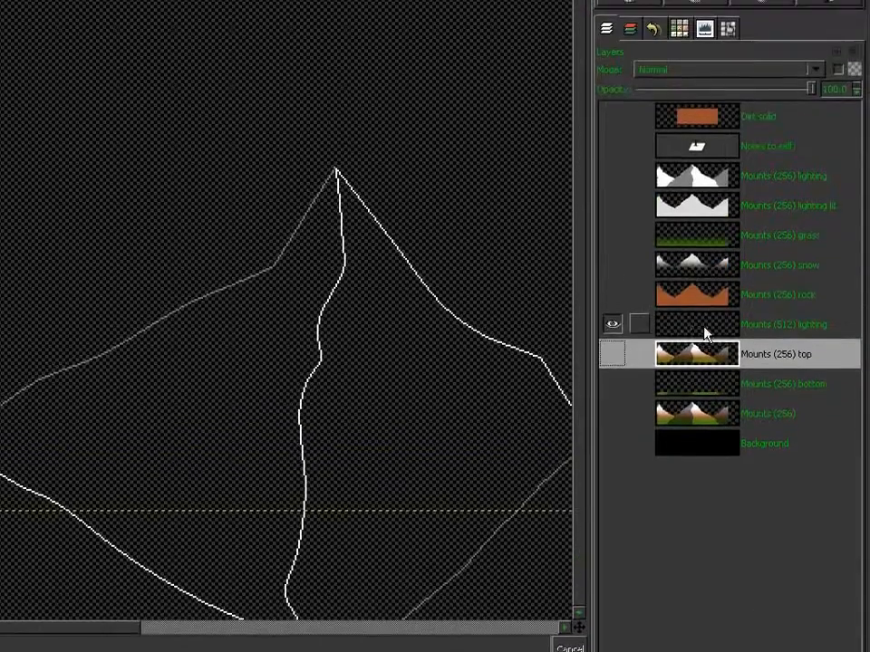
pyautogui.click(704, 327)
pyautogui.moveTo(7, 627); pyautogui.dragTo(0, 627)
pyautogui.moveTo(436, 567); pyautogui.dragTo(0, 573)
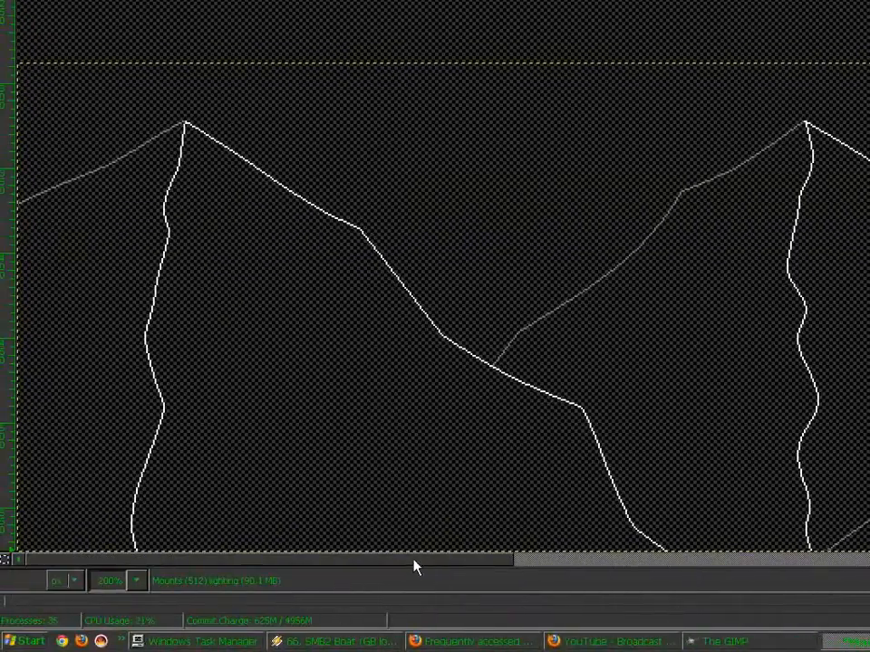
pyautogui.moveTo(413, 561); pyautogui.dragTo(724, 554)
pyautogui.press('-')
pyautogui.press('-')
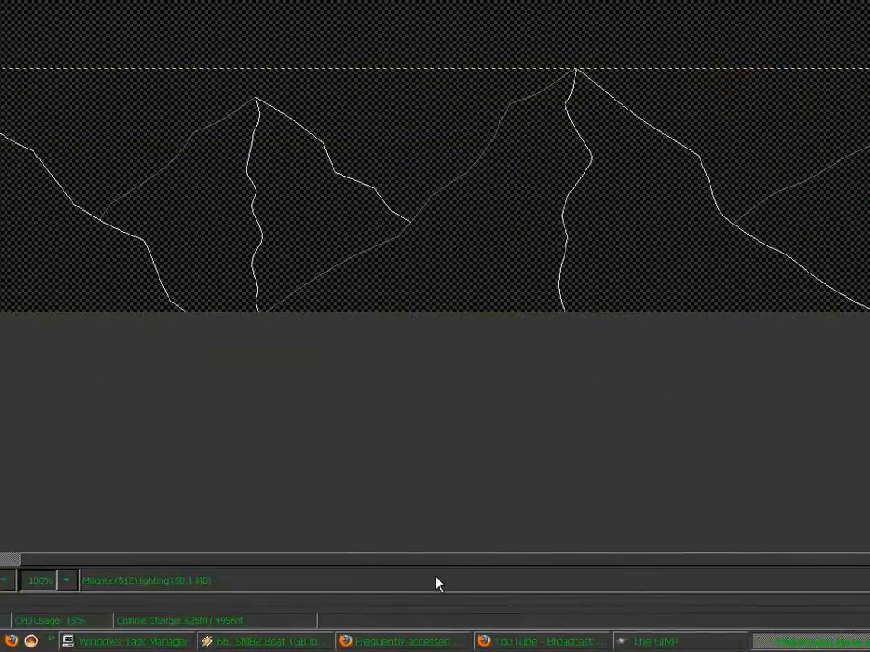
pyautogui.moveTo(436, 561); pyautogui.dragTo(344, 565)
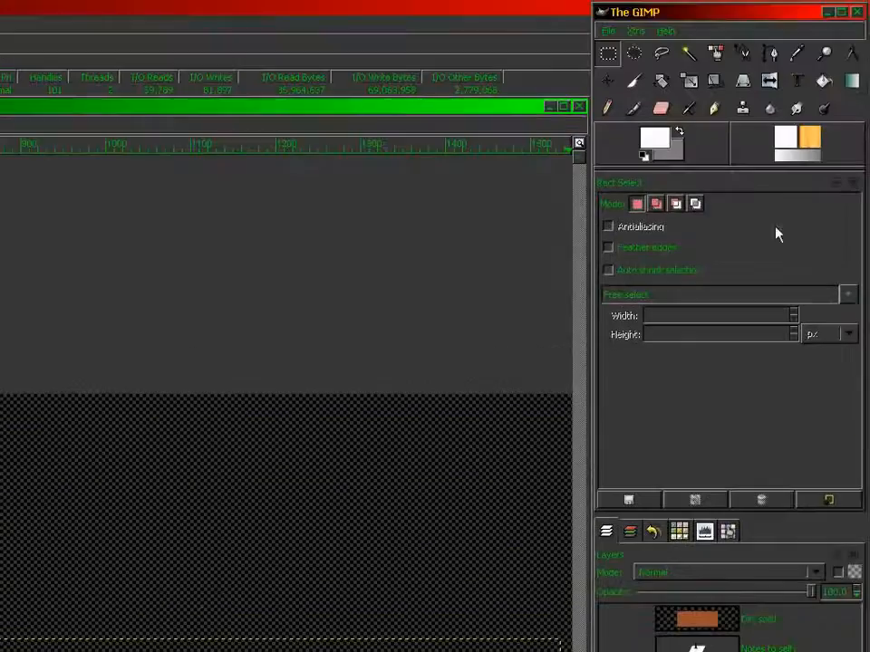
# Bucket-fill the lit faces of the outlined mountains with white on the Mounts (512) lighting layer
pyautogui.click(823, 78)
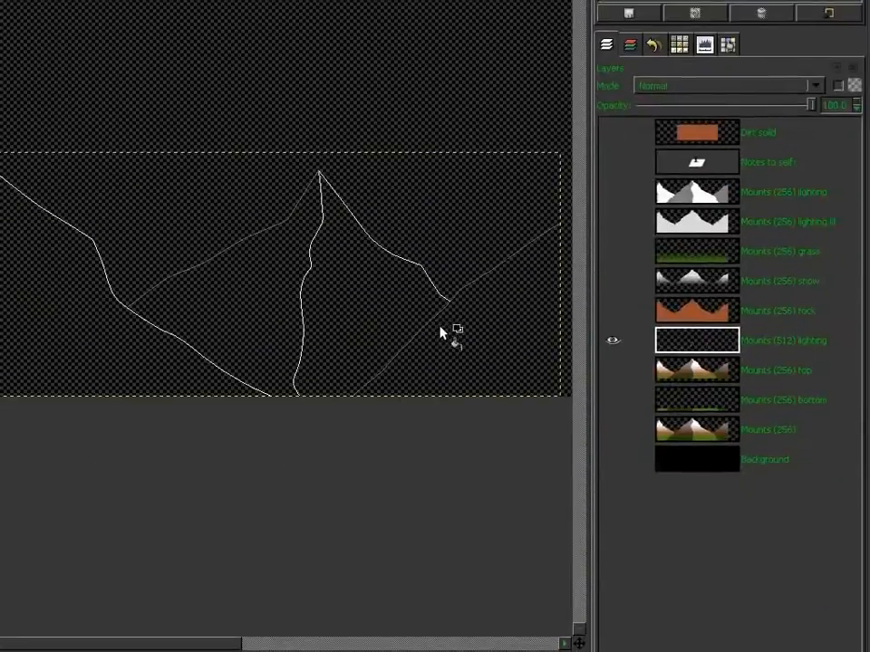
pyautogui.click(389, 321)
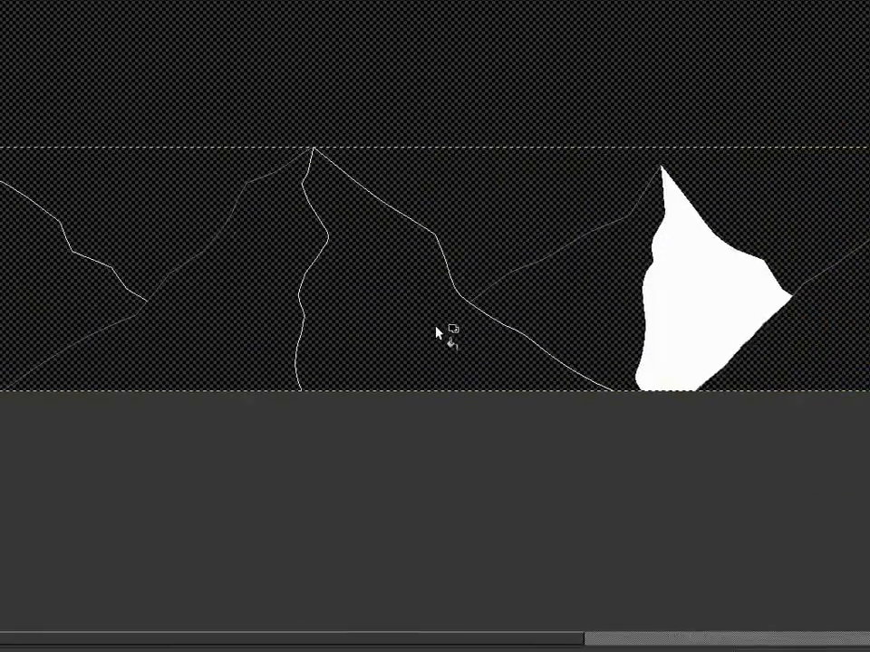
pyautogui.click(435, 330)
pyautogui.click(435, 332)
pyautogui.click(164, 361)
# Swap the foreground and background colors and bucket-fill the shaded mountain faces with grey
pyautogui.click(676, 135)
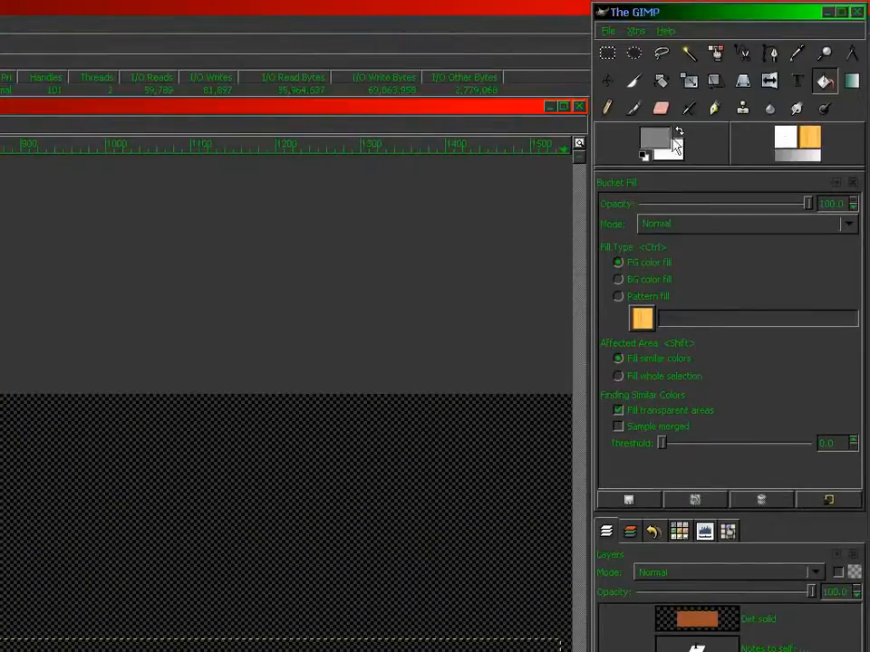
pyautogui.click(454, 330)
pyautogui.click(847, 399)
pyautogui.click(344, 328)
pyautogui.click(76, 309)
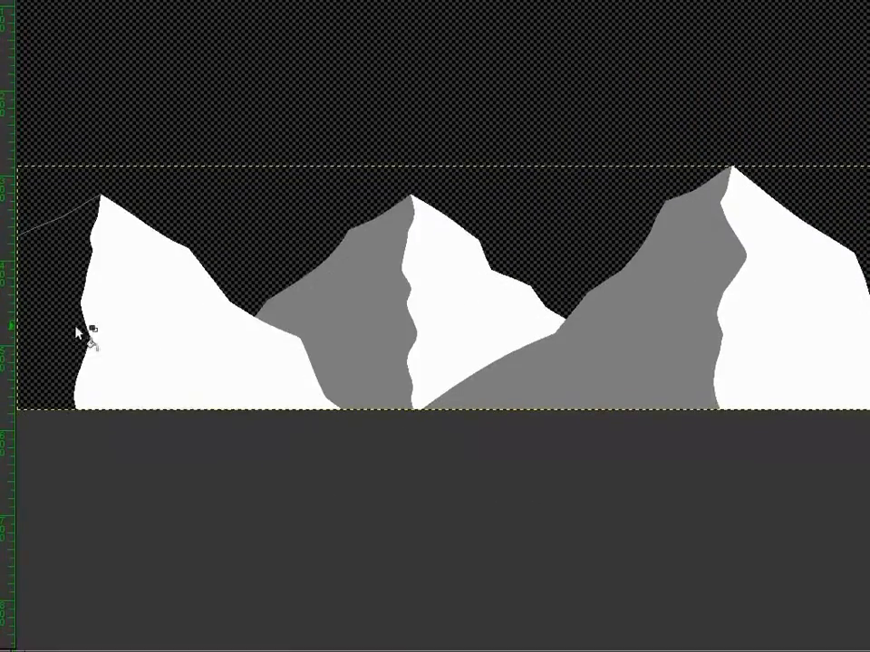
pyautogui.click(74, 330)
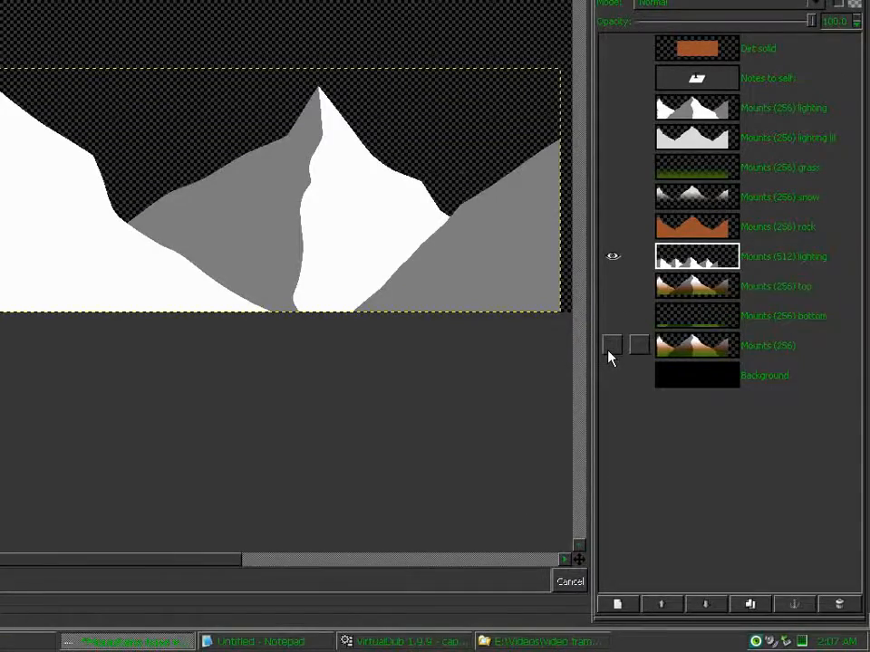
# Show the Mounts (256) layer and try shifting the Mounts (512) lighting layer horizontally over it, undoing the move
pyautogui.click(609, 352)
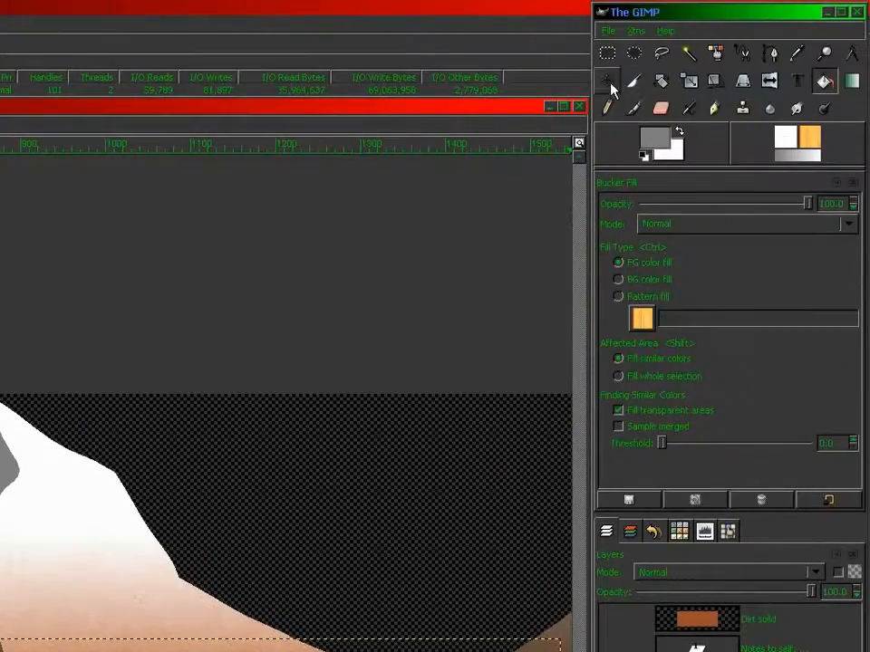
pyautogui.click(608, 83)
pyautogui.click(362, 110)
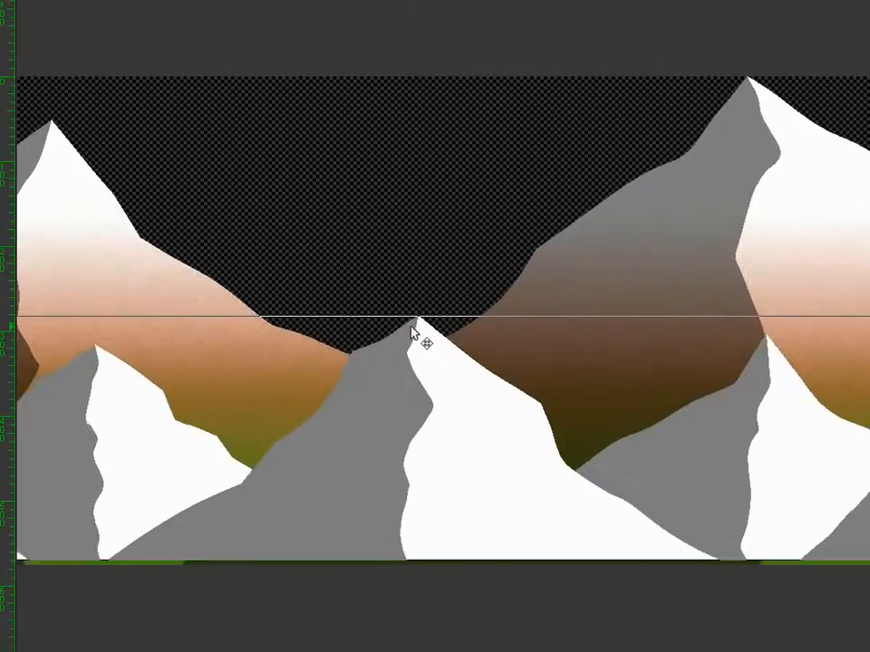
pyautogui.moveTo(413, 332); pyautogui.dragTo(397, 333)
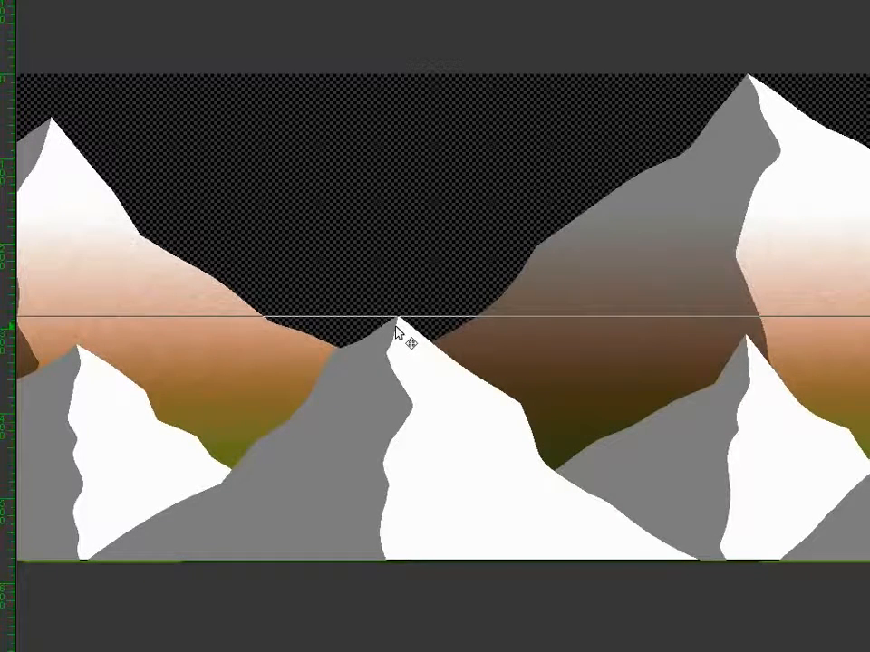
pyautogui.hotkey('ctrl', 'z')
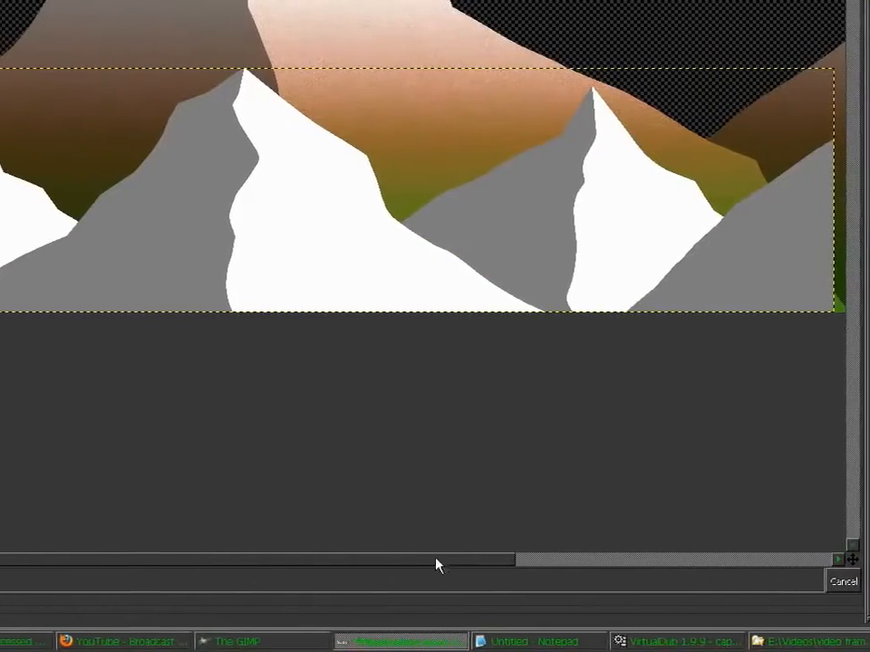
# Try several horizontal positions for the Mounts (512) lighting layer against the large peak of Mounts (256)
pyautogui.moveTo(435, 559); pyautogui.dragTo(596, 562)
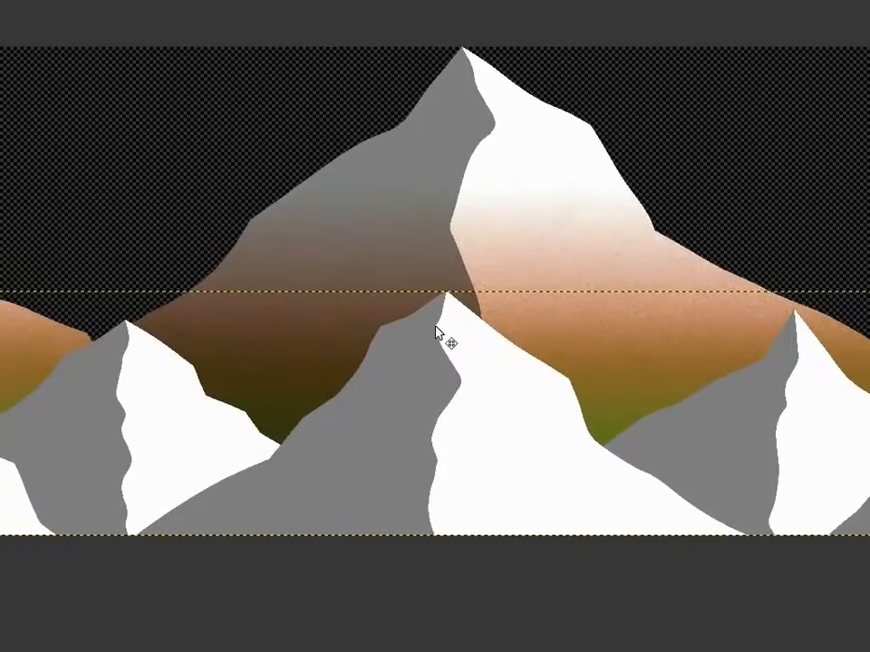
pyautogui.moveTo(164, 330); pyautogui.dragTo(629, 328)
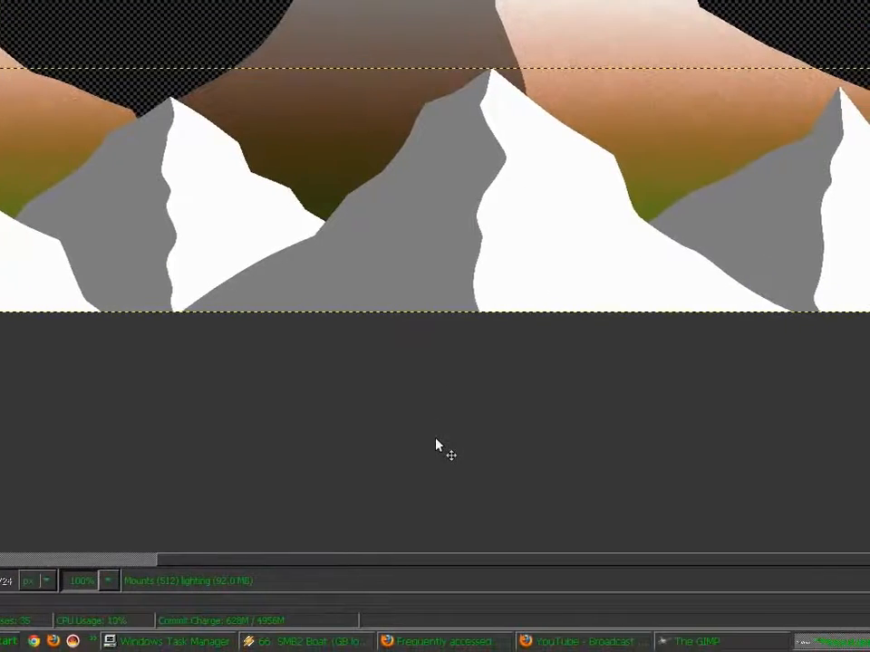
pyautogui.moveTo(451, 559); pyautogui.dragTo(220, 563)
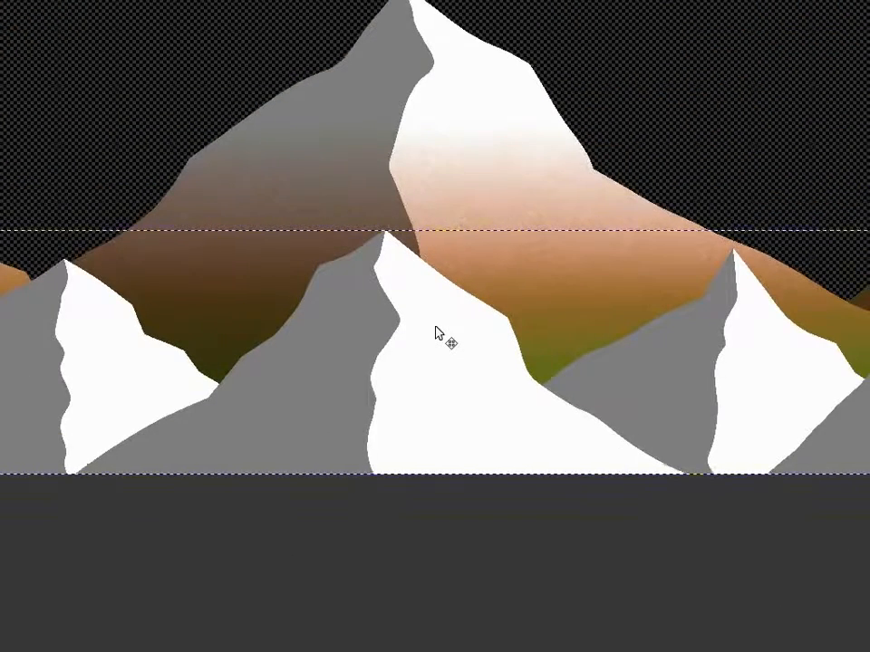
pyautogui.moveTo(436, 327); pyautogui.dragTo(99, 317)
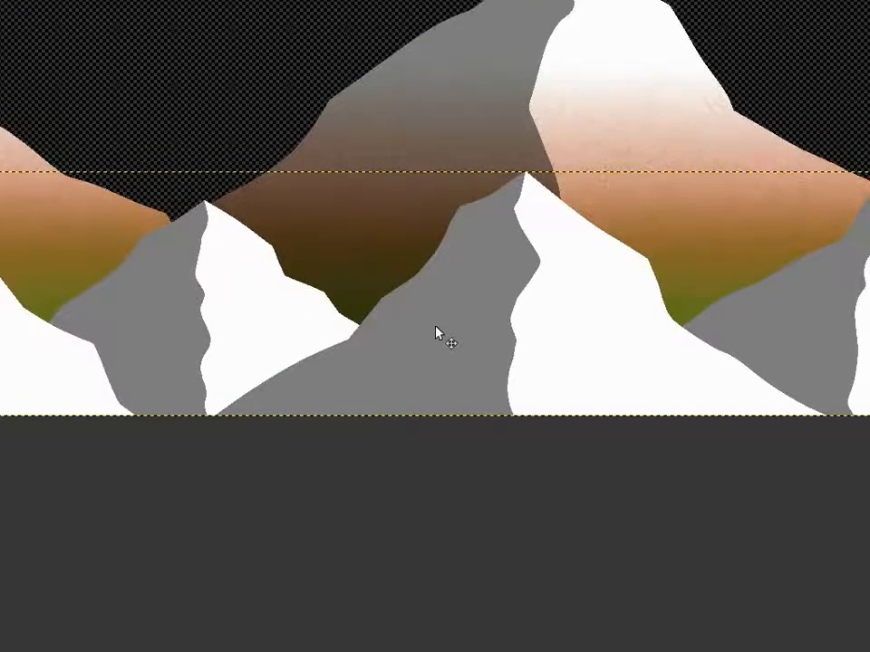
pyautogui.moveTo(435, 327); pyautogui.dragTo(731, 325)
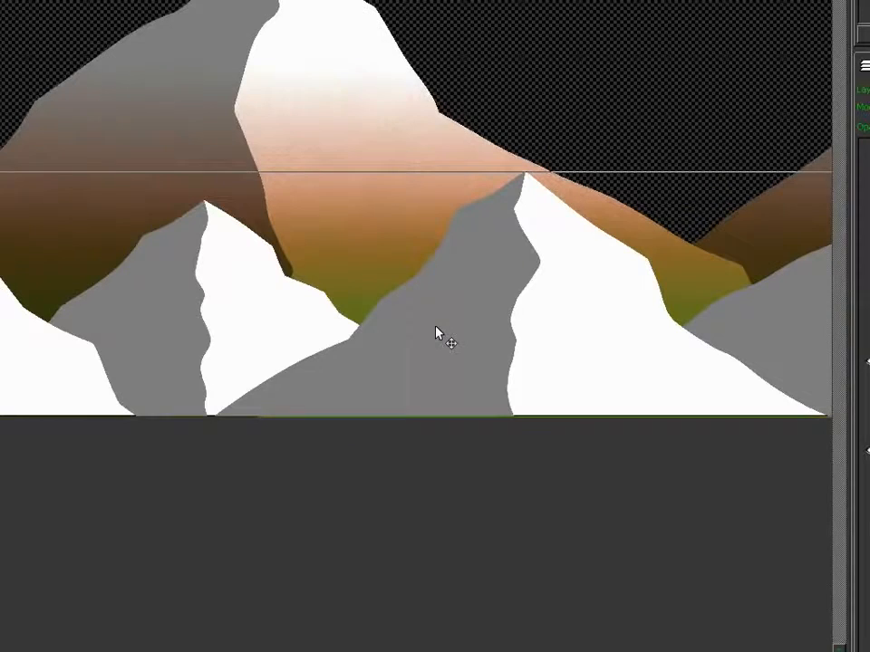
pyautogui.moveTo(436, 327); pyautogui.dragTo(433, 328)
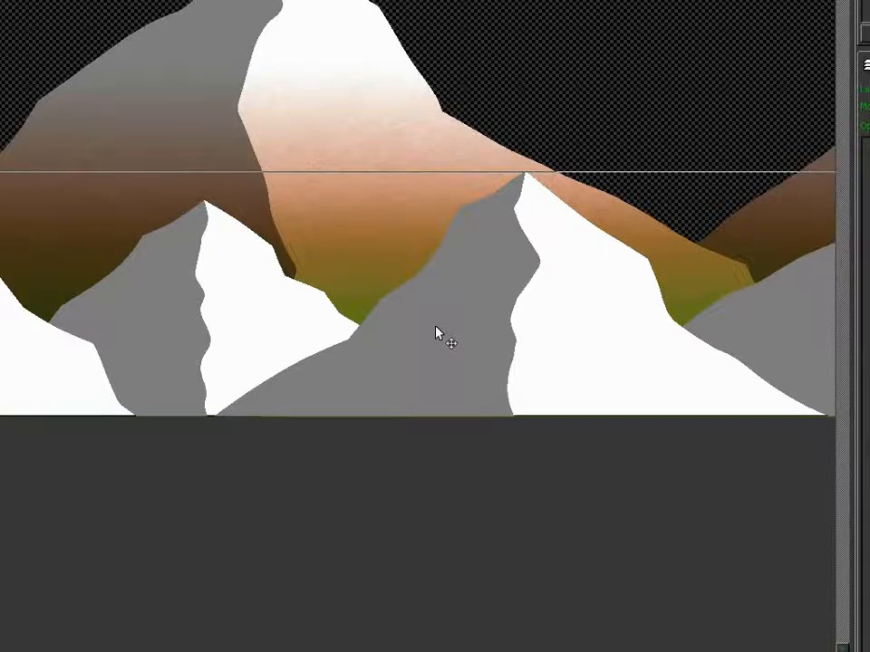
pyautogui.moveTo(435, 333); pyautogui.dragTo(145, 333)
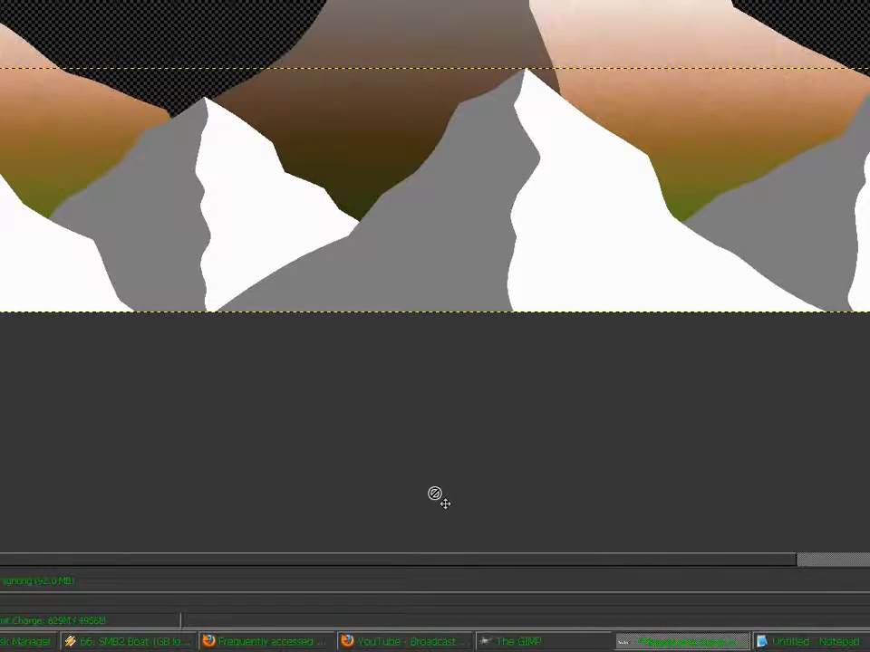
# Lower the opacity of the Mounts (512) lighting layer so the mountains behind its right end show through
pyautogui.press('+')
pyautogui.press('+')
pyautogui.press('+')
pyautogui.press('+')
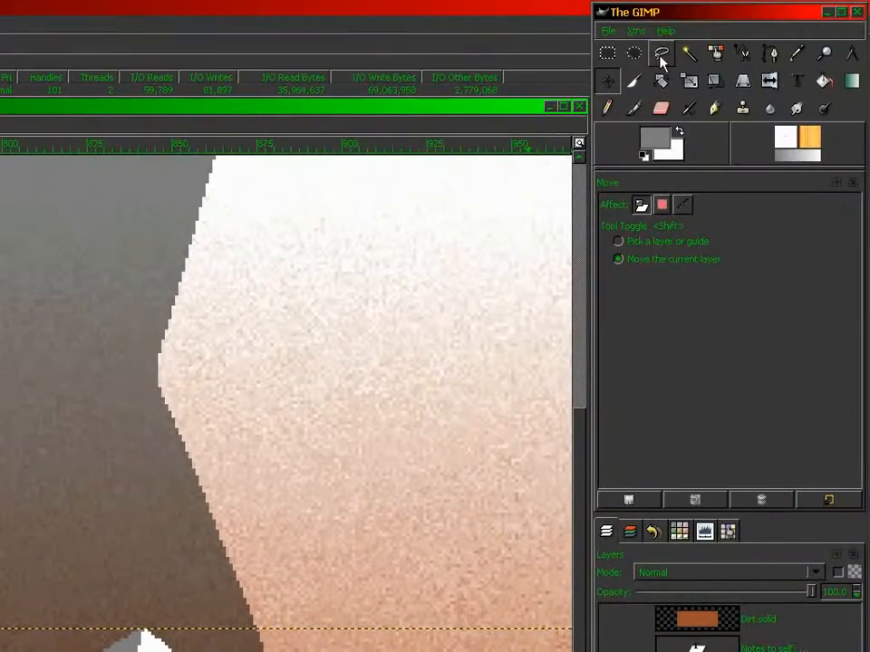
pyautogui.click(608, 56)
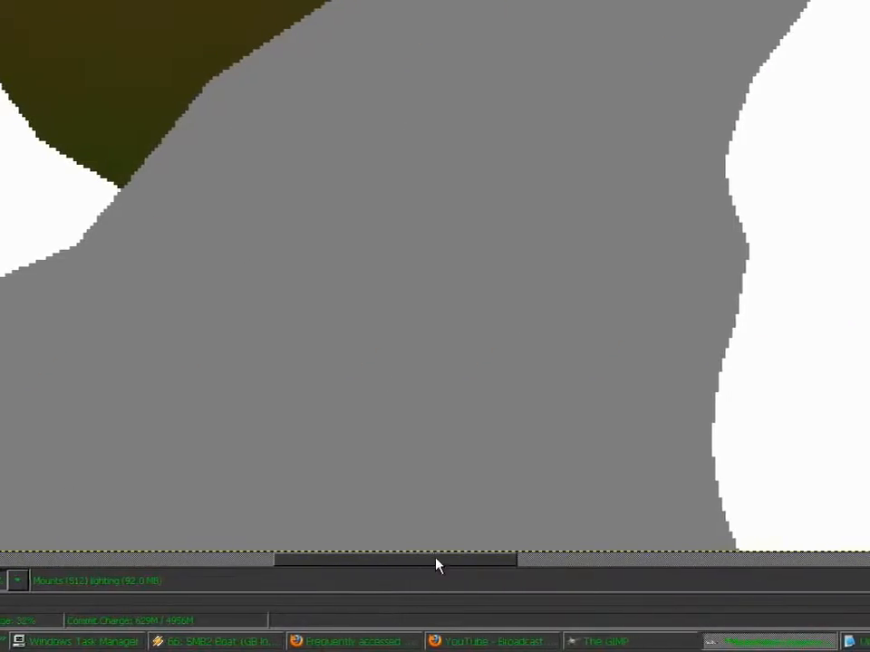
pyautogui.moveTo(436, 565); pyautogui.dragTo(868, 572)
pyautogui.click(669, 103)
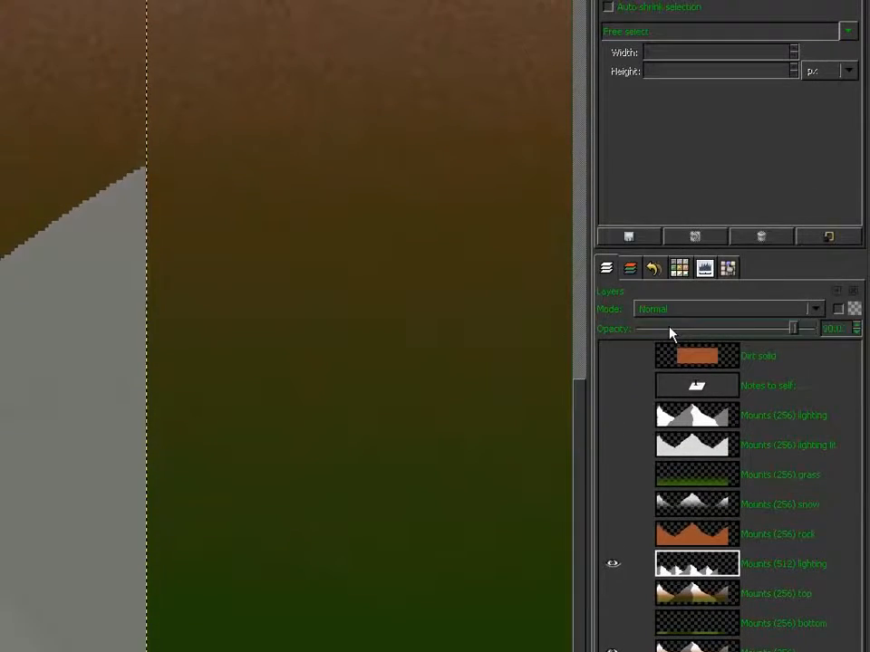
pyautogui.click(805, 325)
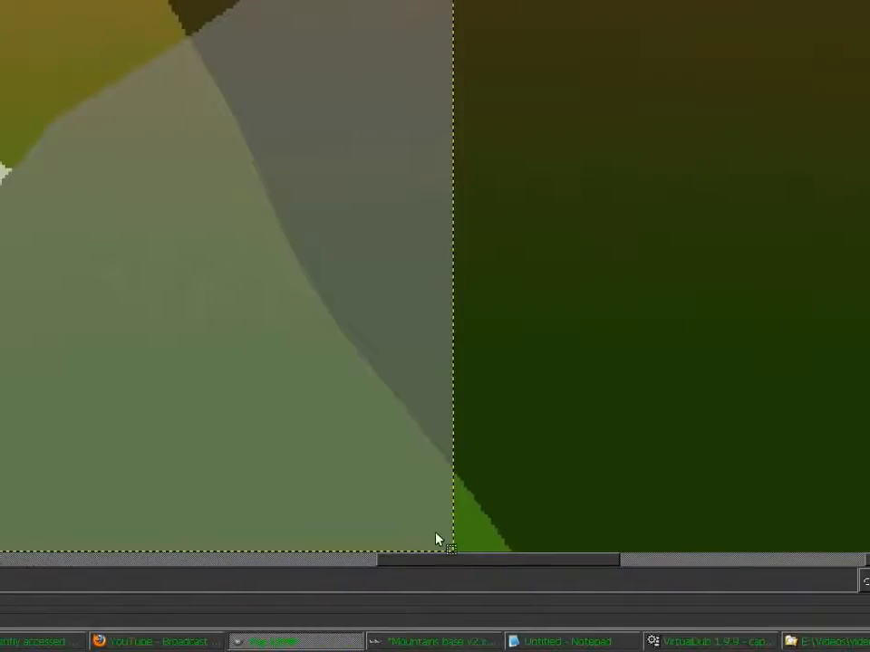
# Select a full-height rectangle from the lighting layer's lower-right corner leftward and cut that section out
pyautogui.moveTo(453, 552); pyautogui.dragTo(7, 137)
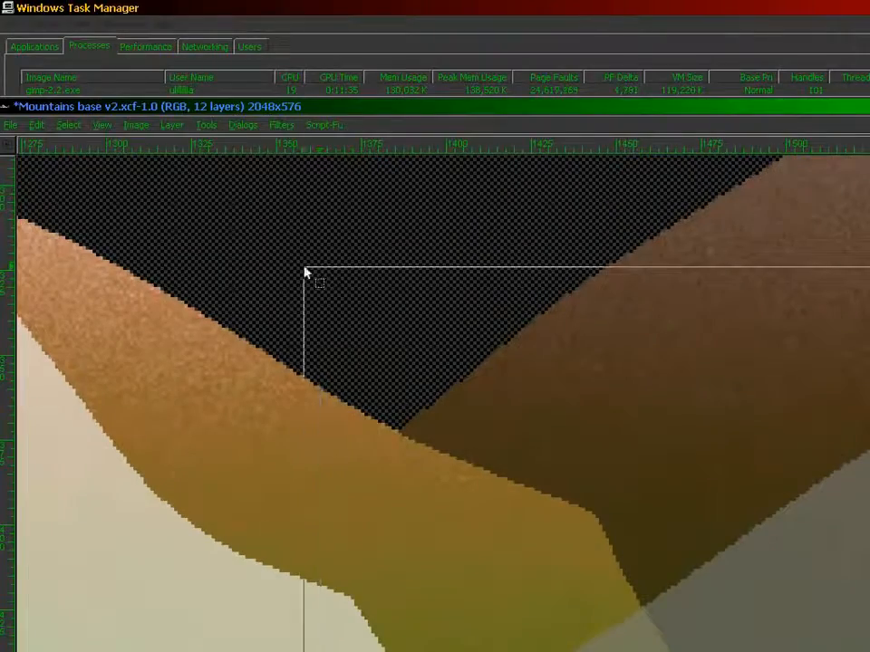
pyautogui.moveTo(13, 277); pyautogui.dragTo(436, 334)
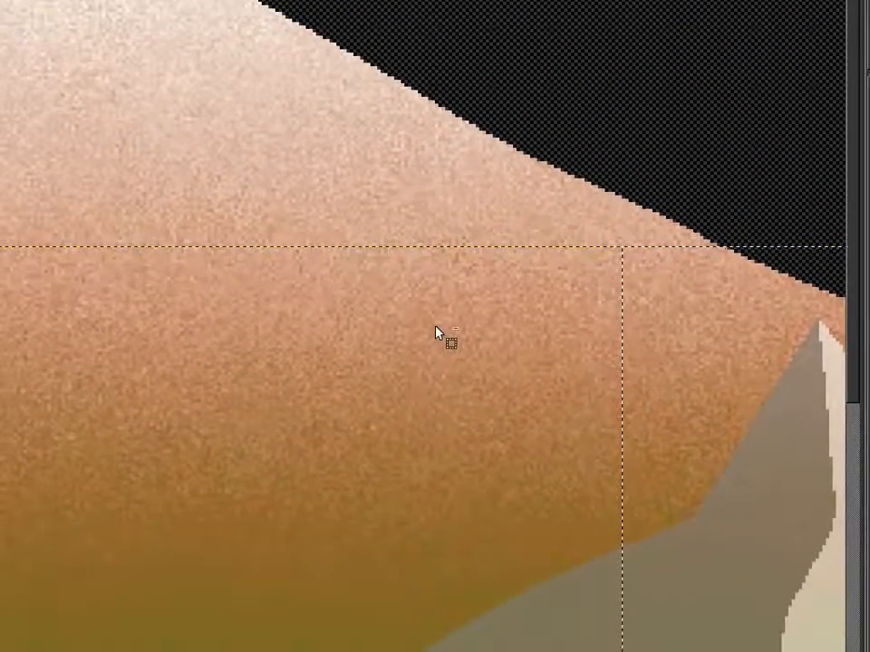
pyautogui.hotkey('ctrl', 'v')
pyautogui.hotkey('ctrl', 'z')
pyautogui.hotkey('ctrl', 'x')
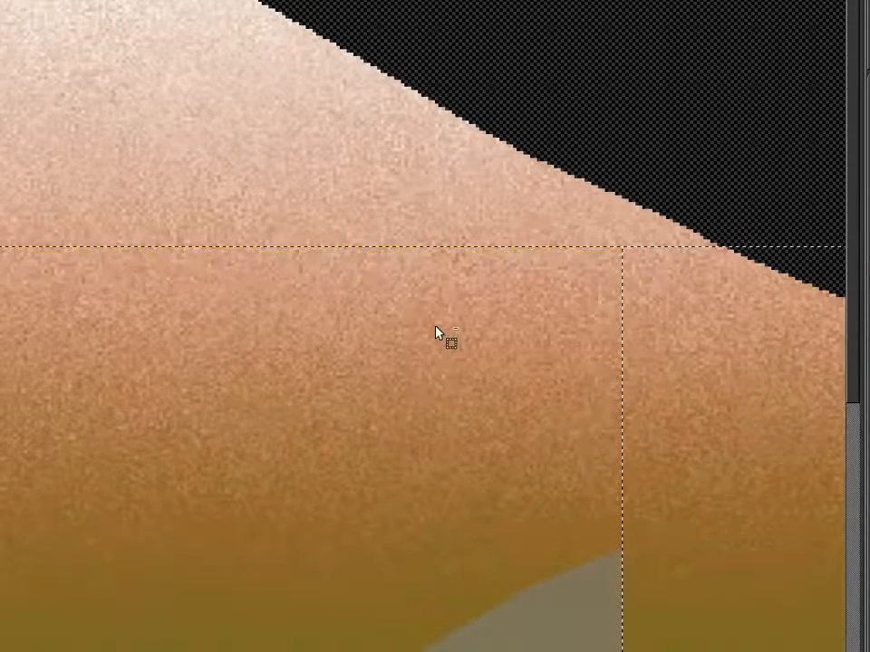
# Paste the cut-out section onto the opposite end of the Mounts (512) lighting layer, align it with the bottom edge and anchor it
pyautogui.hotkey('ctrl', 'shift', 'a')
pyautogui.moveTo(850, 291); pyautogui.dragTo(844, 523)
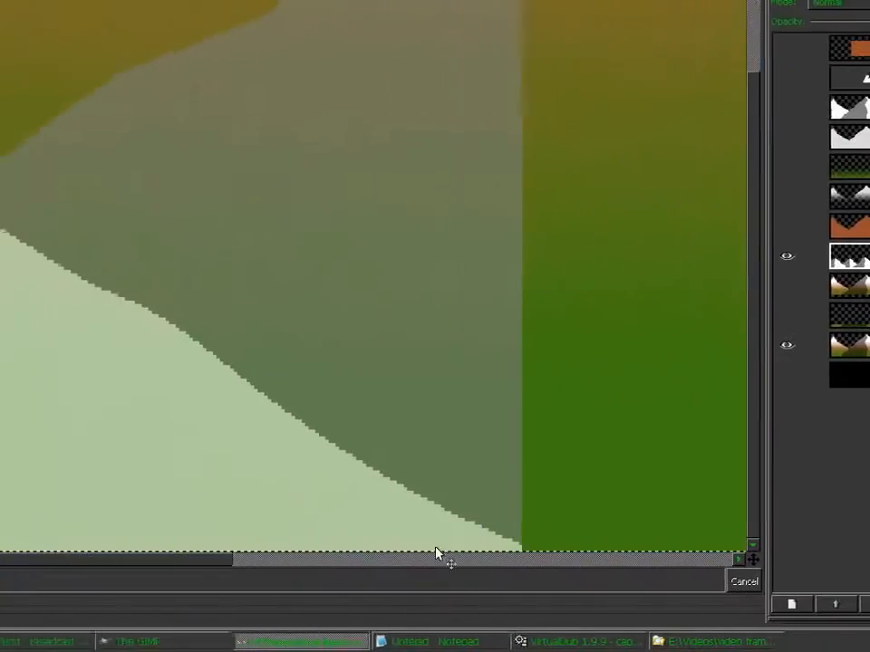
pyautogui.hotkey('ctrl', 'v')
pyautogui.moveTo(609, 530); pyautogui.dragTo(0, 474)
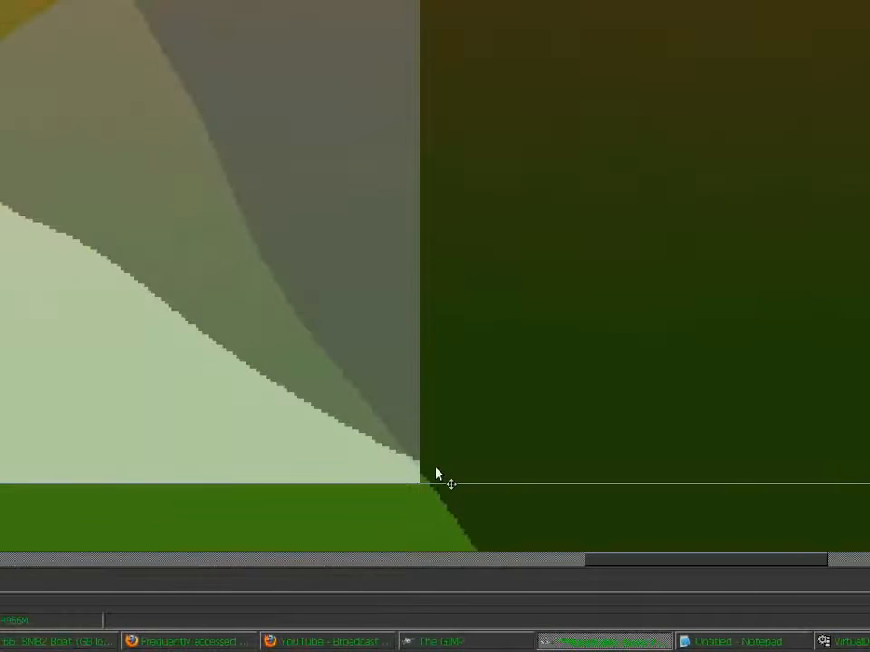
pyautogui.moveTo(434, 473); pyautogui.dragTo(447, 542)
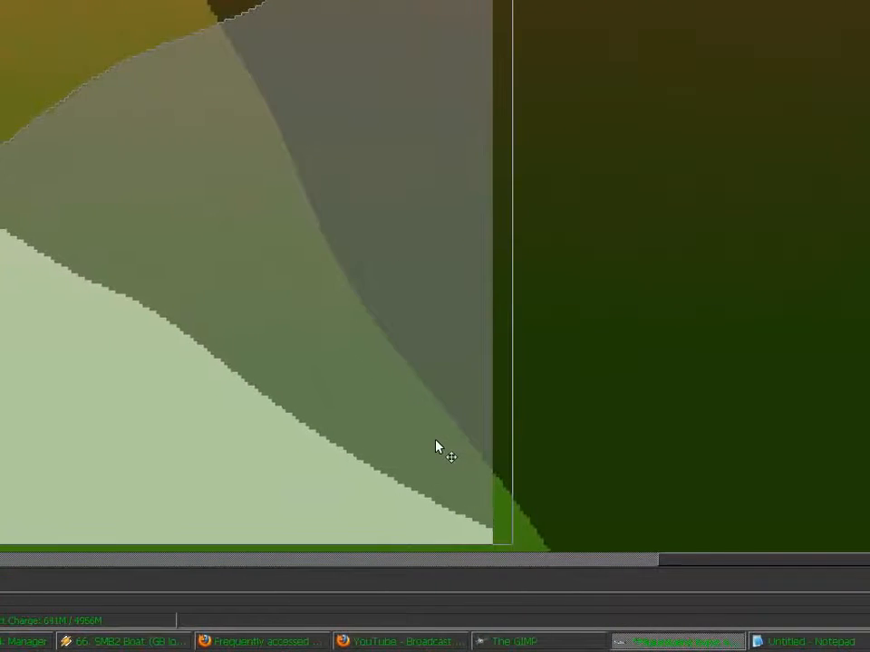
pyautogui.moveTo(436, 440); pyautogui.dragTo(419, 448)
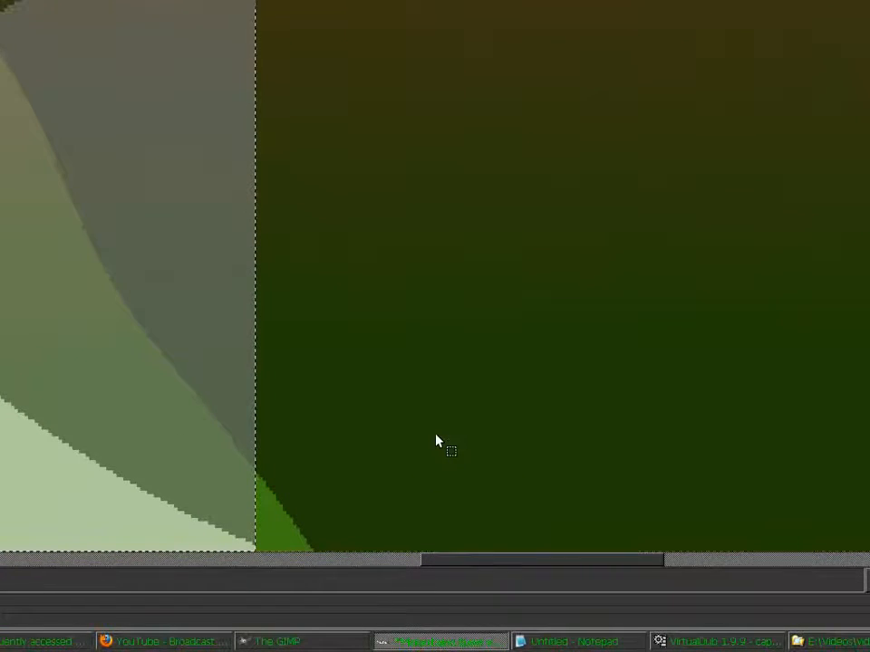
pyautogui.moveTo(477, 560); pyautogui.dragTo(46, 584)
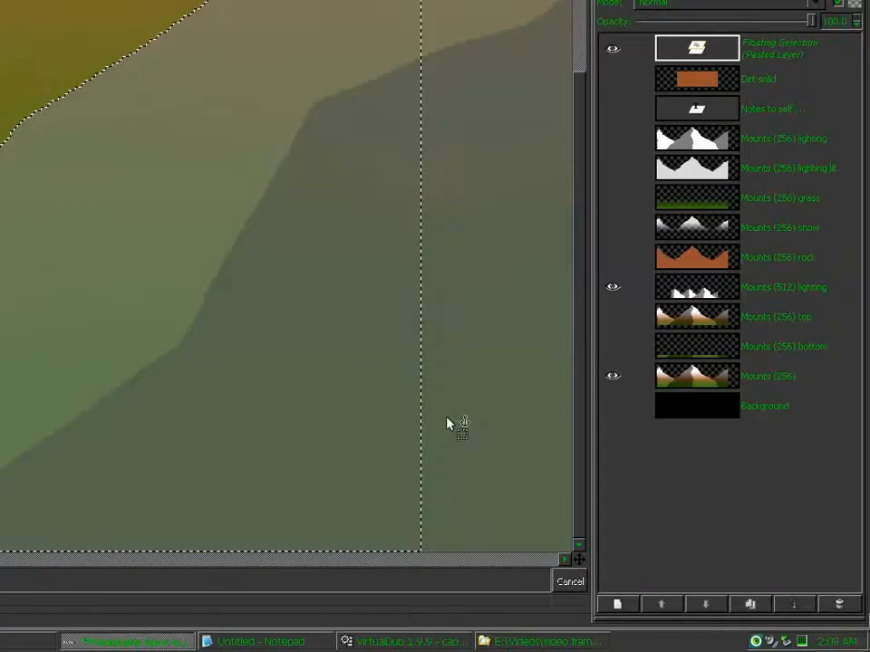
pyautogui.click(460, 412)
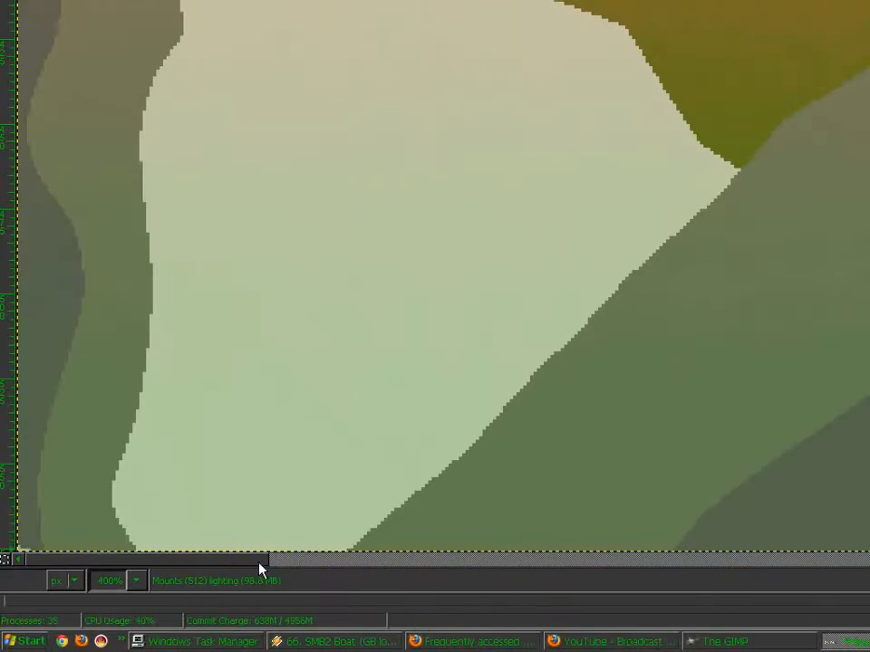
# Examine the rearranged Mounts (512) lighting layer at 100% zoom from end to end against the Mounts (256) mountains
pyautogui.press('-')
pyautogui.press('-')
pyautogui.press('-')
pyautogui.press('-')
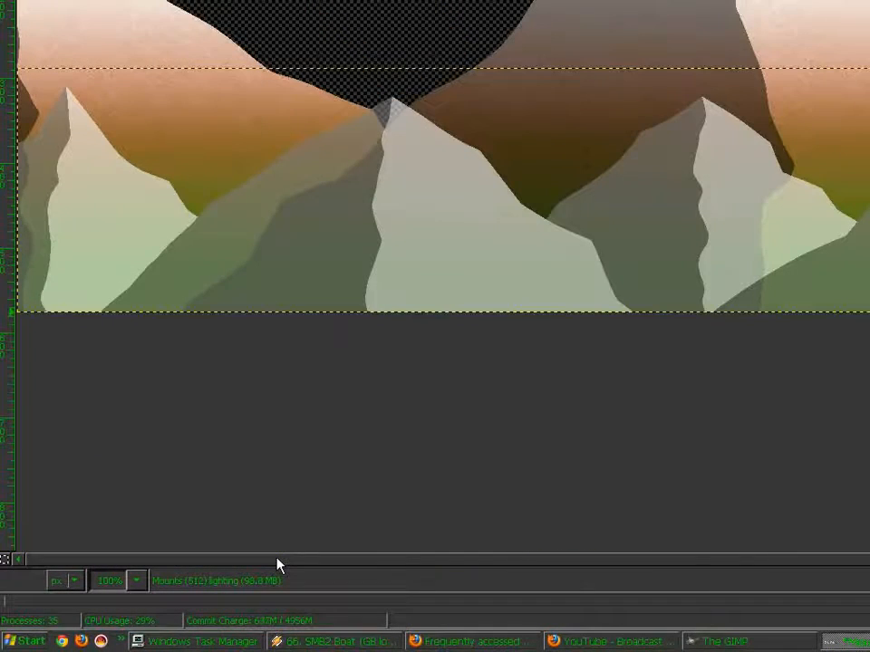
pyautogui.moveTo(277, 561); pyautogui.dragTo(238, 587)
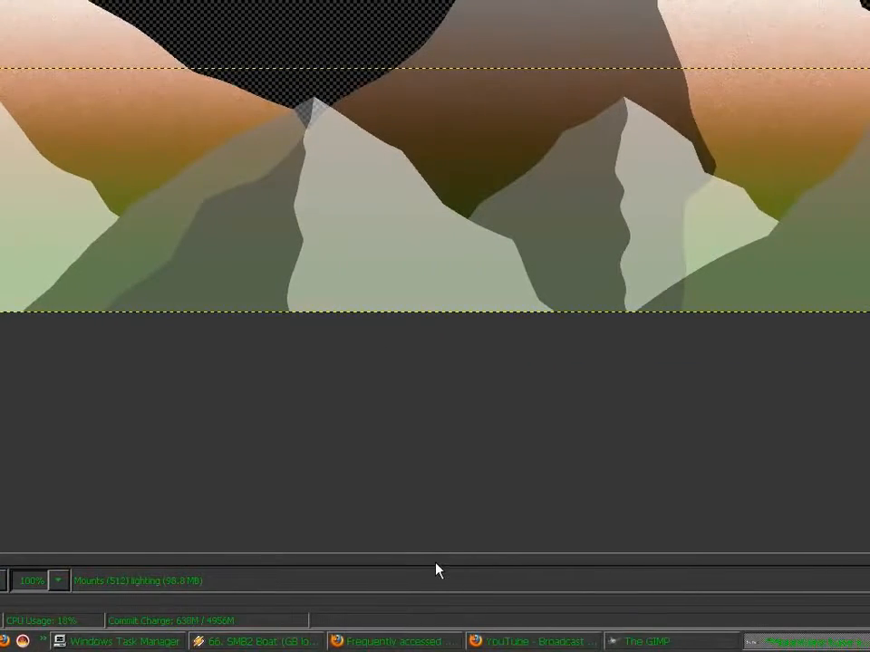
pyautogui.moveTo(437, 570); pyautogui.dragTo(702, 569)
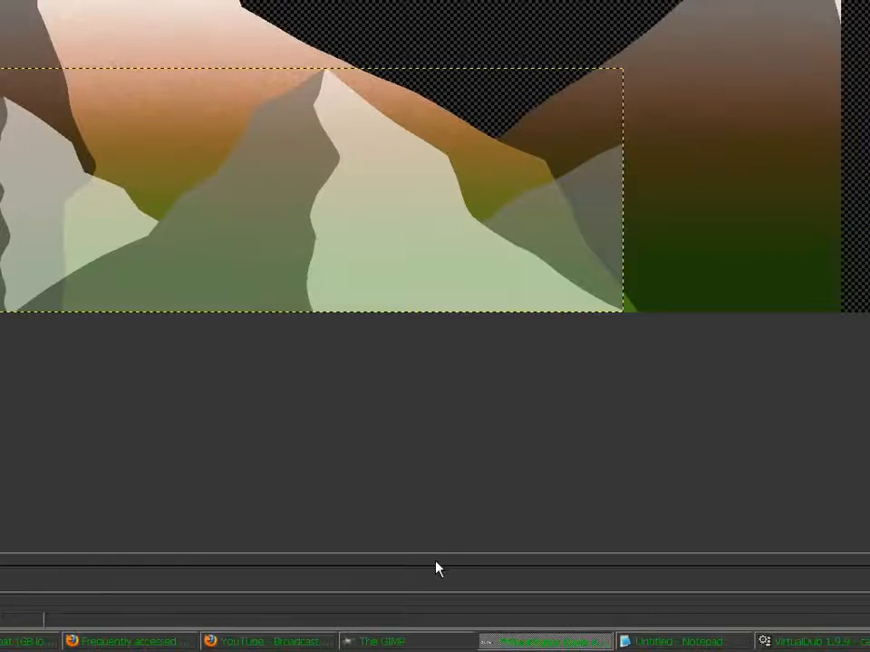
pyautogui.moveTo(434, 561); pyautogui.dragTo(71, 555)
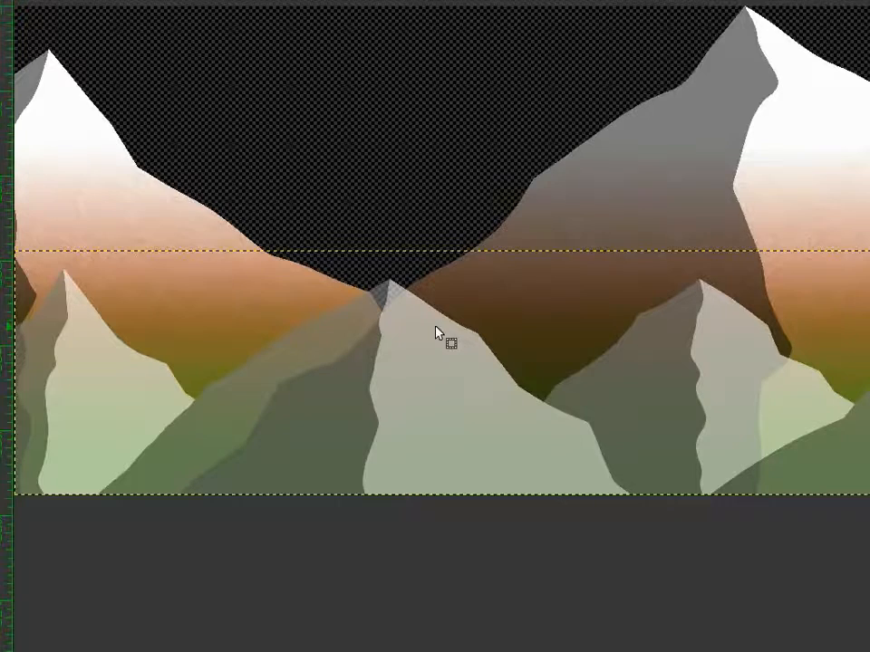
# Open the Calculator beside the image and work out the vertical offset for the Mounts (512) lighting layer
pyautogui.press('m')
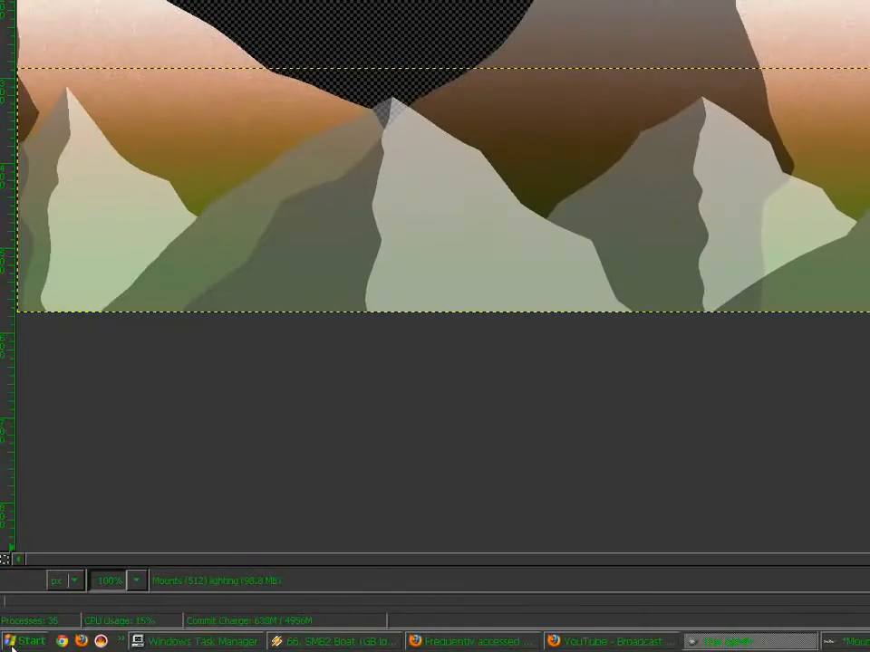
pyautogui.click(12, 641)
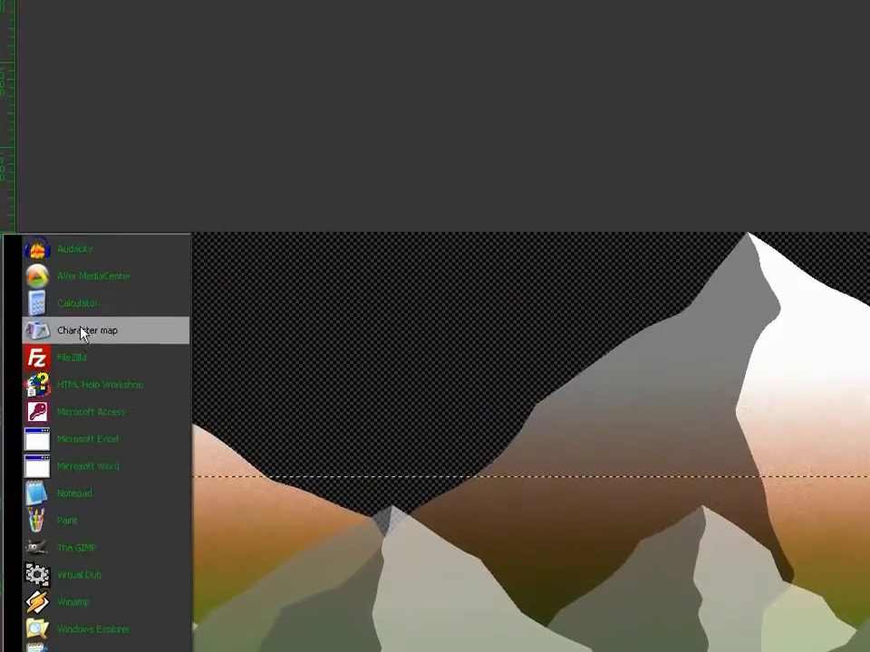
pyautogui.click(83, 304)
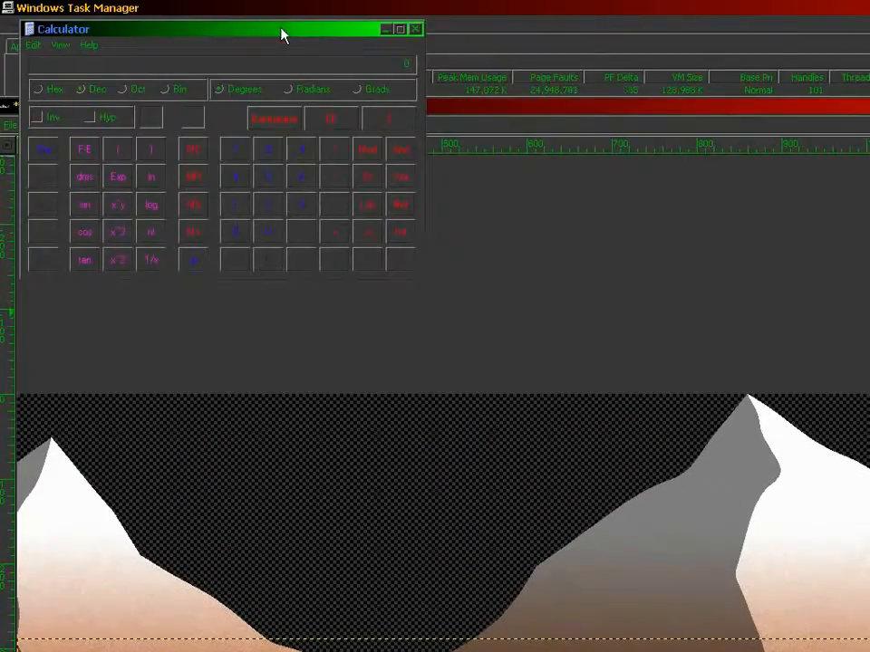
pyautogui.moveTo(282, 33); pyautogui.dragTo(444, 11)
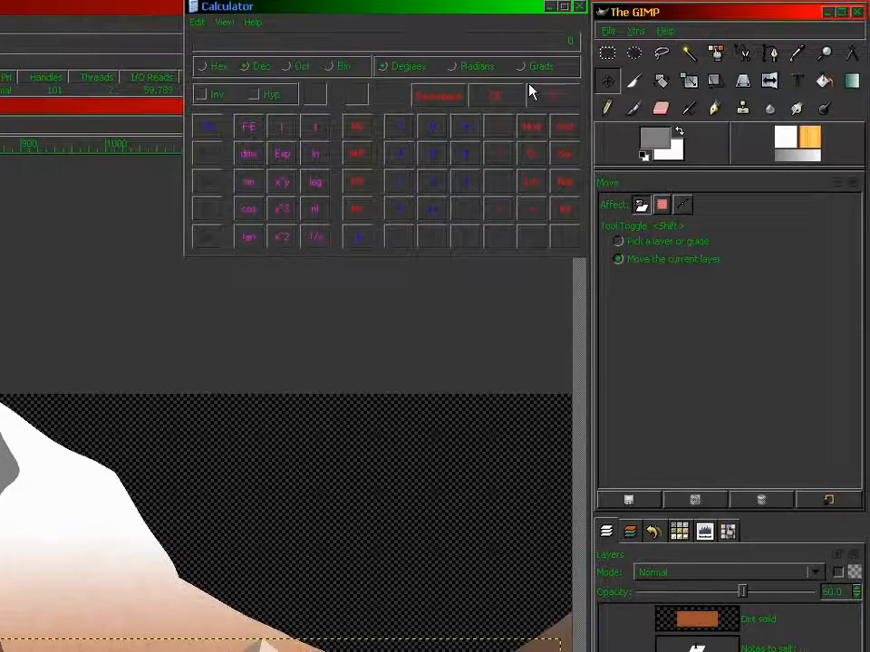
pyautogui.write('10054')
pyautogui.write('72')
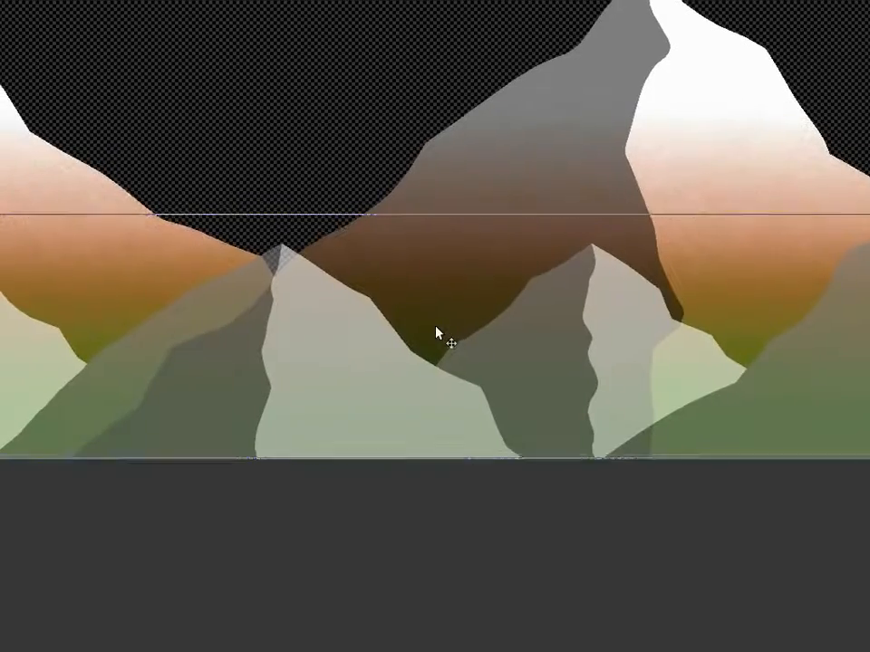
# Try raising the Mounts (512) lighting layer by about 72 px above the base of the large mountains and undo the move
pyautogui.moveTo(435, 327)
pyautogui.mouseDown()
pyautogui.moveTo(435, 290)
pyautogui.moveTo(436, 328)
pyautogui.mouseUp()
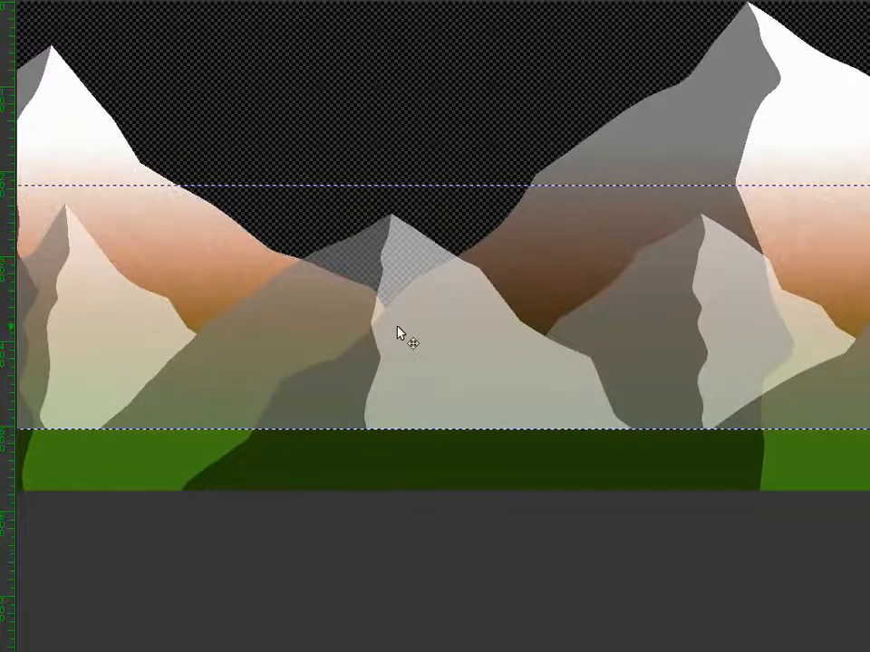
pyautogui.moveTo(399, 333); pyautogui.dragTo(435, 327)
pyautogui.hotkey('ctrl', 'z')
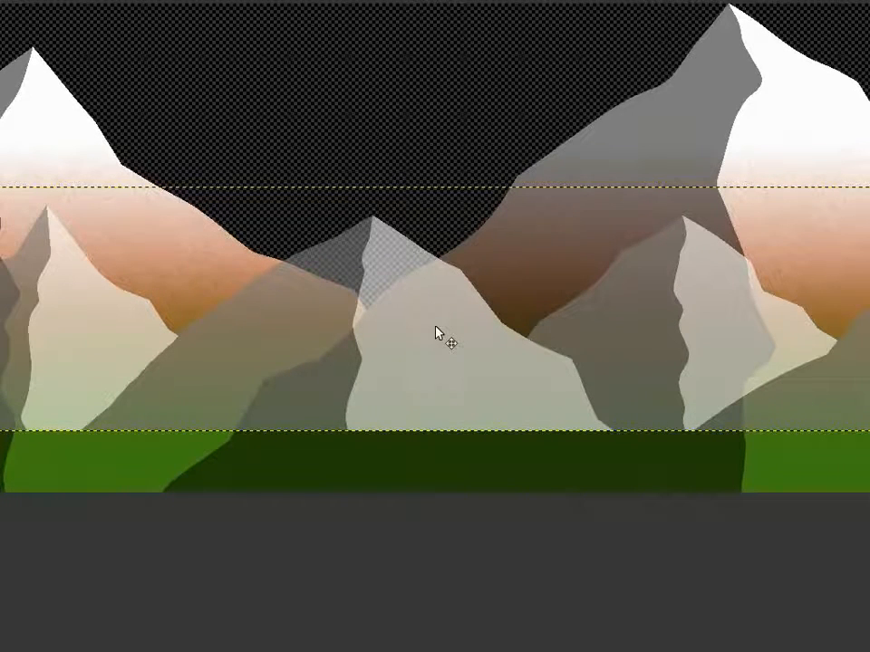
pyautogui.hotkey('ctrl', 'z')
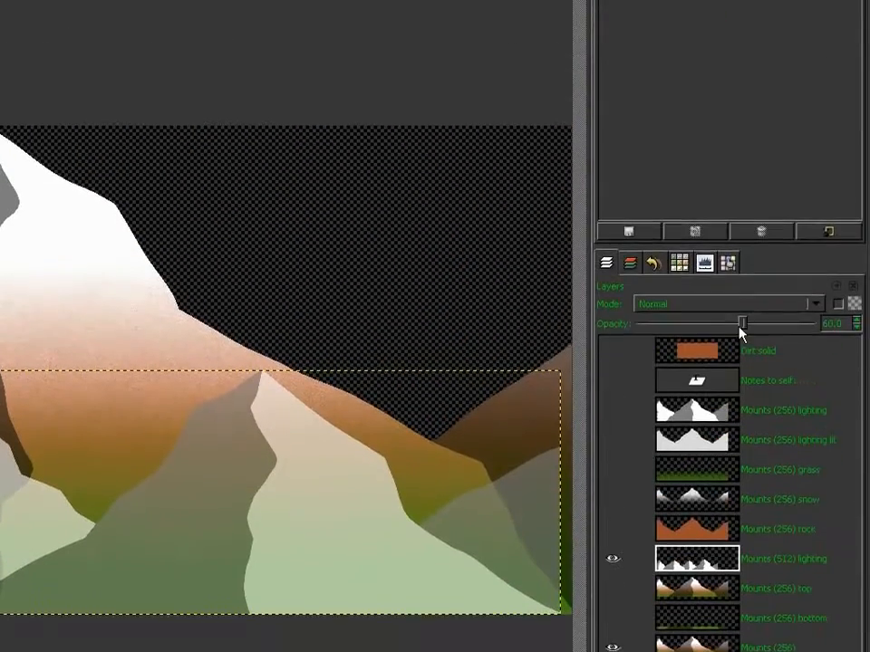
# Set the Mounts (512) lighting layer's opacity to 100 and hide the Mounts (256) layer
pyautogui.moveTo(742, 331); pyautogui.dragTo(819, 326)
pyautogui.click(698, 558)
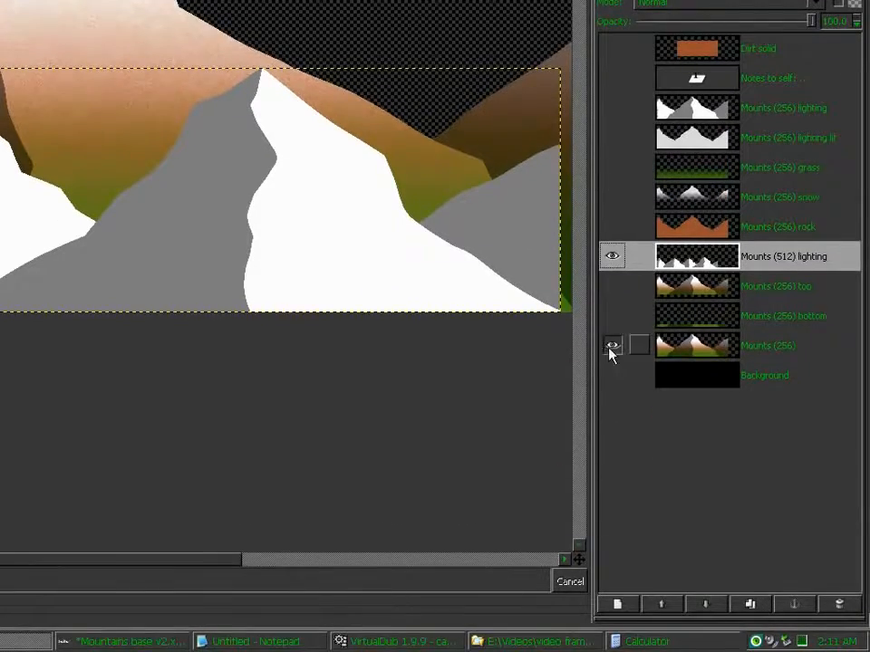
pyautogui.click(612, 398)
# Duplicate the Mounts (512) lighting layer, place the copy beneath it and rename the copy "Mounts (512) lighting lit"
pyautogui.click(749, 602)
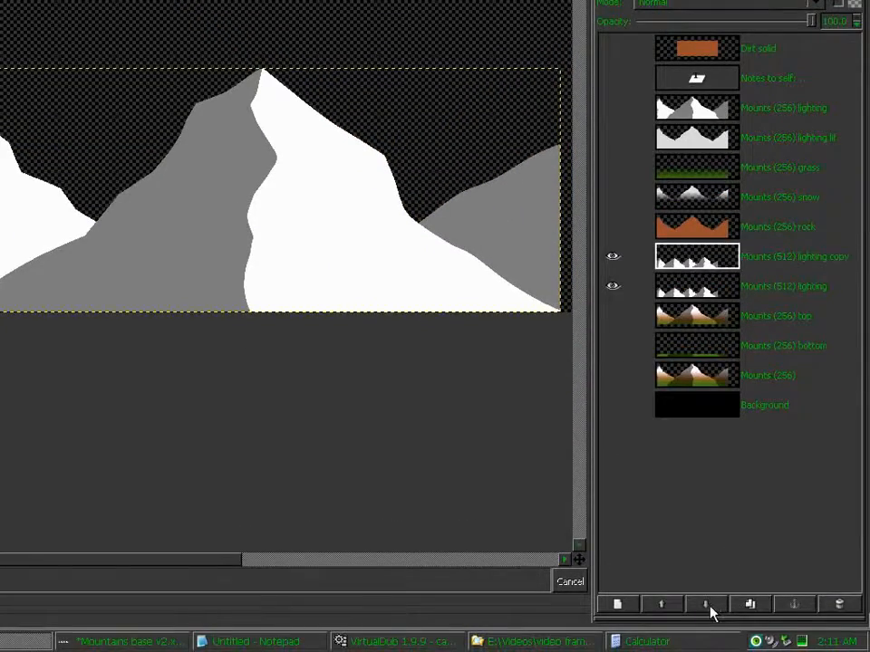
pyautogui.doubleClick(684, 327)
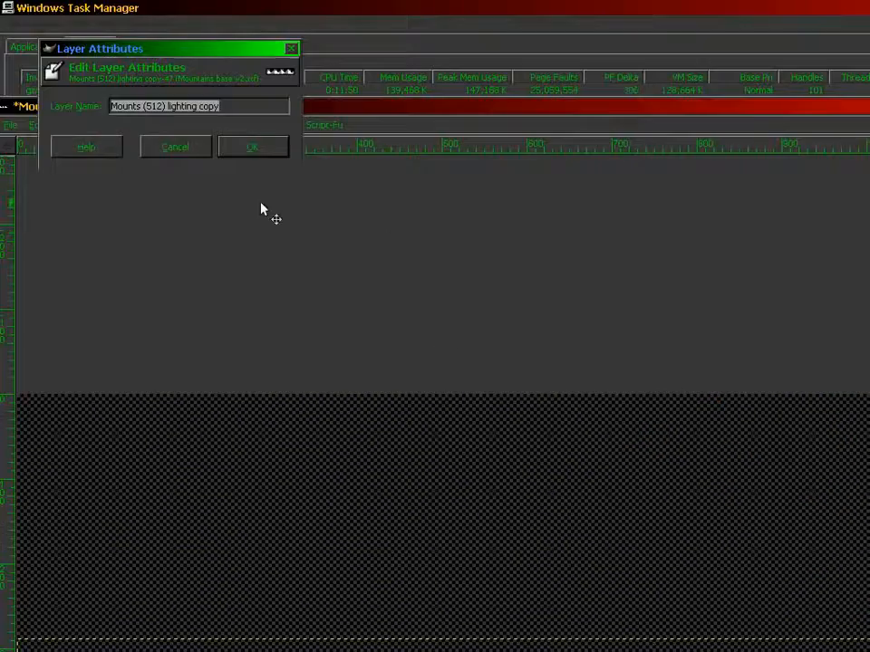
pyautogui.press('End')
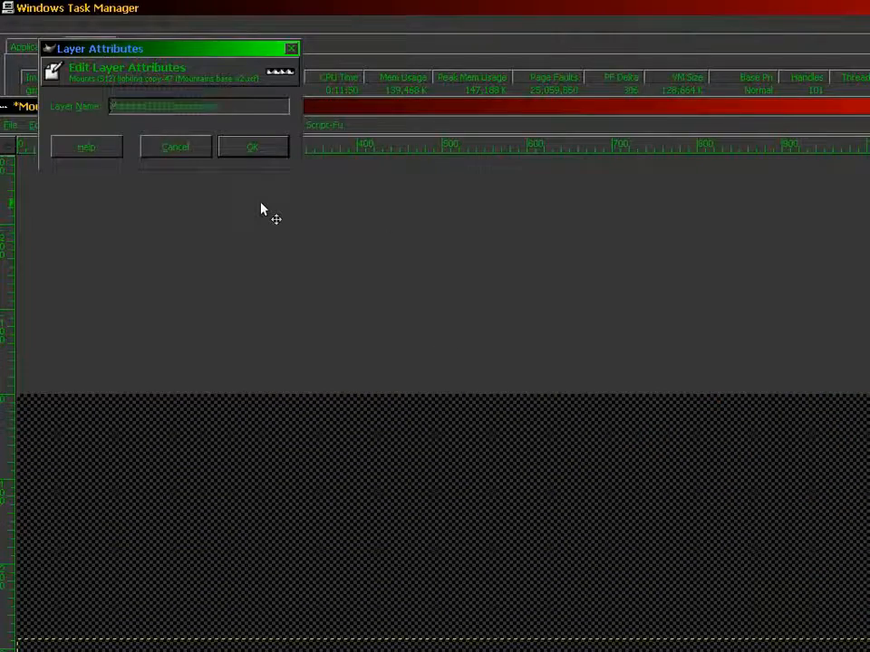
pyautogui.hotkey('ctrl', 'shift', 'Left')
pyautogui.press('BackSpace')
pyautogui.write('li')
pyautogui.press('Return')
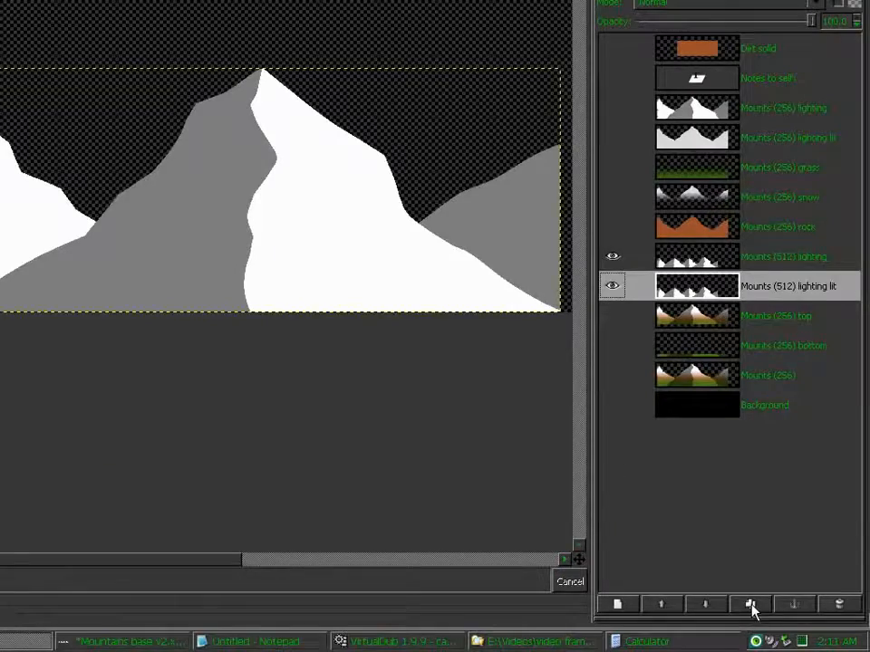
# Duplicate the Mounts (512) lighting lit layer, lower the copy beneath it and rename it "Mounts (512) rock"
pyautogui.click(751, 609)
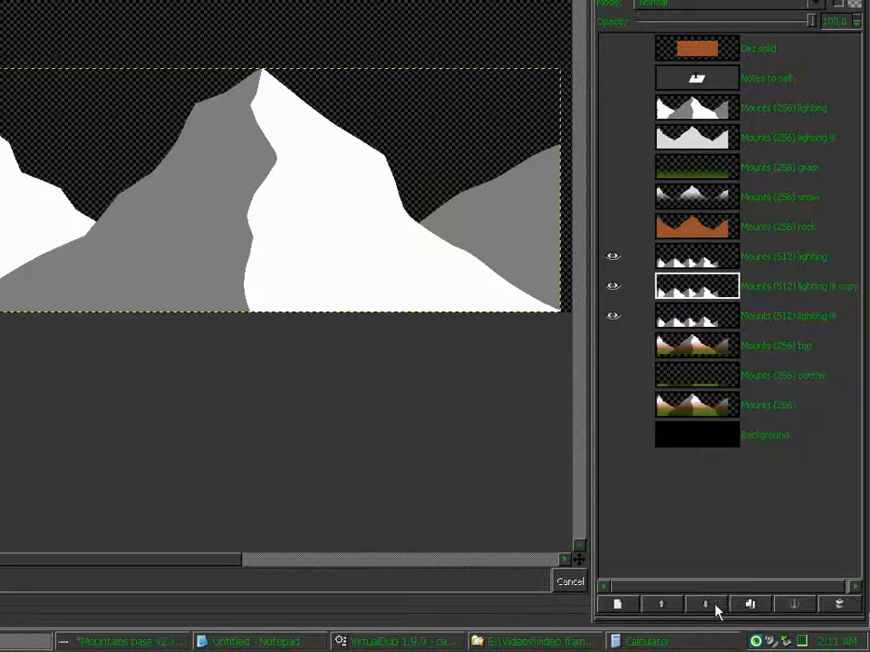
pyautogui.click(717, 612)
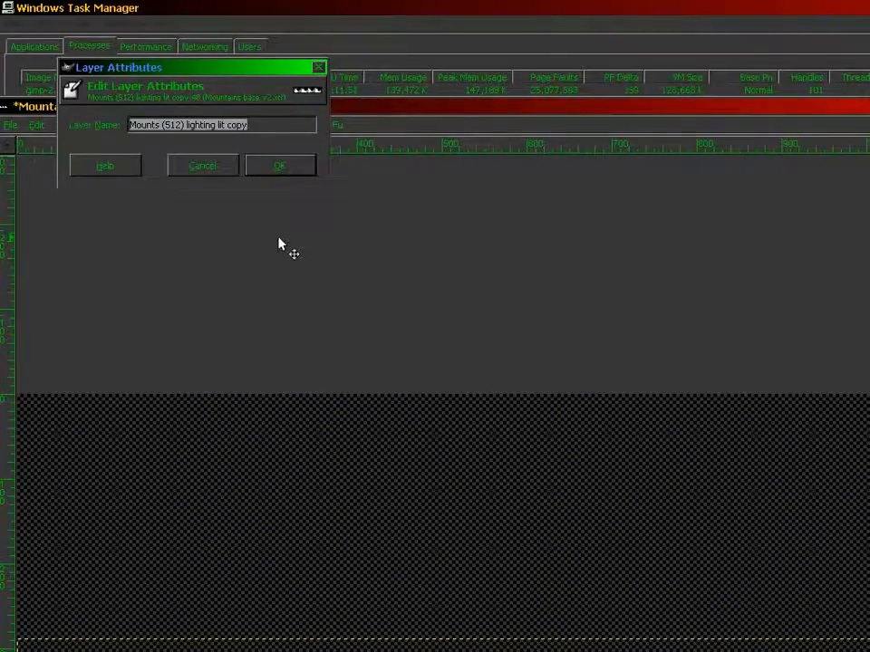
pyautogui.press('End')
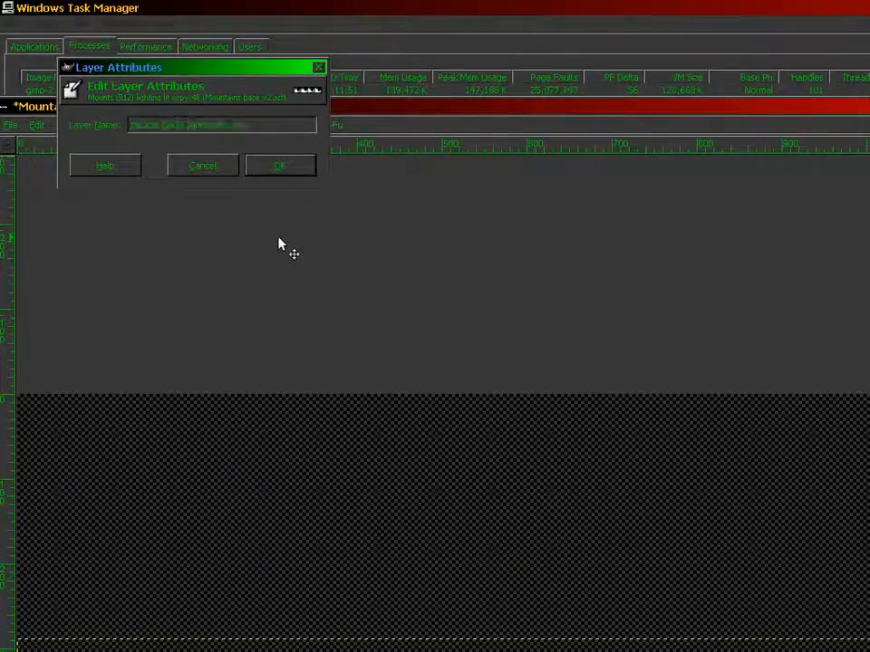
pyautogui.hotkey('ctrl', 'shift', 'Left')
pyautogui.hotkey('ctrl', 'shift', 'Left')
pyautogui.hotkey('ctrl', 'shift', 'Left')
pyautogui.write('rock')
pyautogui.press('Return')
# Sample the orange-brown rock colour from the Mounts (256) rock layer as the foreground colour
pyautogui.click(794, 53)
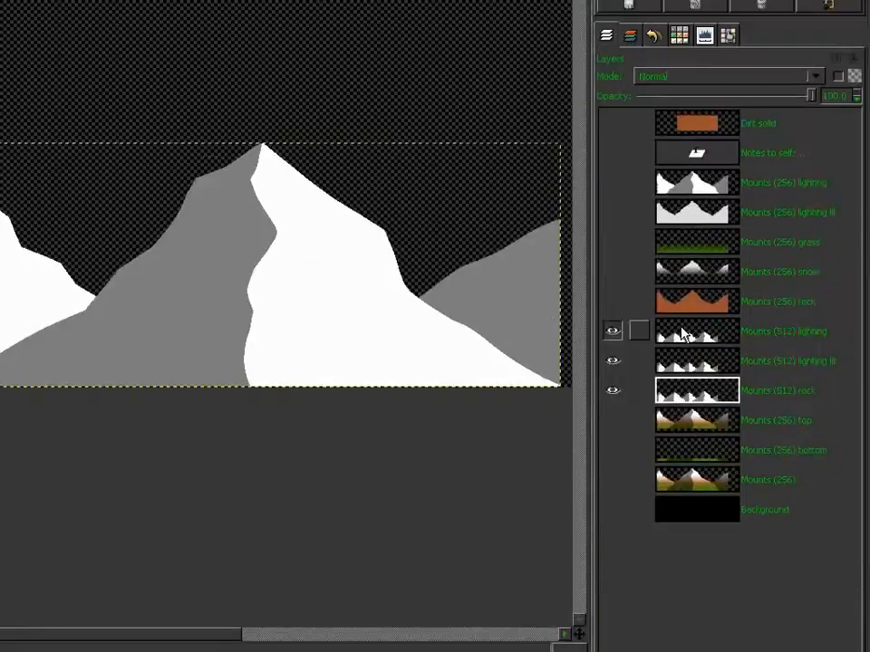
pyautogui.click(688, 302)
pyautogui.click(436, 325)
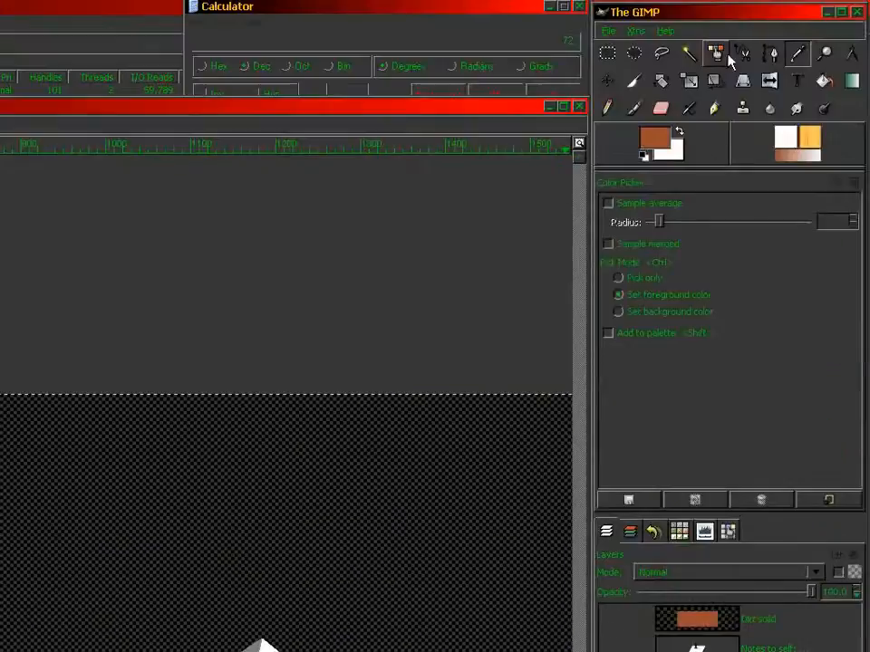
# Select the mountain shapes on the Mounts (512) rock layer by colour and fill the whole selection with the sampled rock colour
pyautogui.click(723, 55)
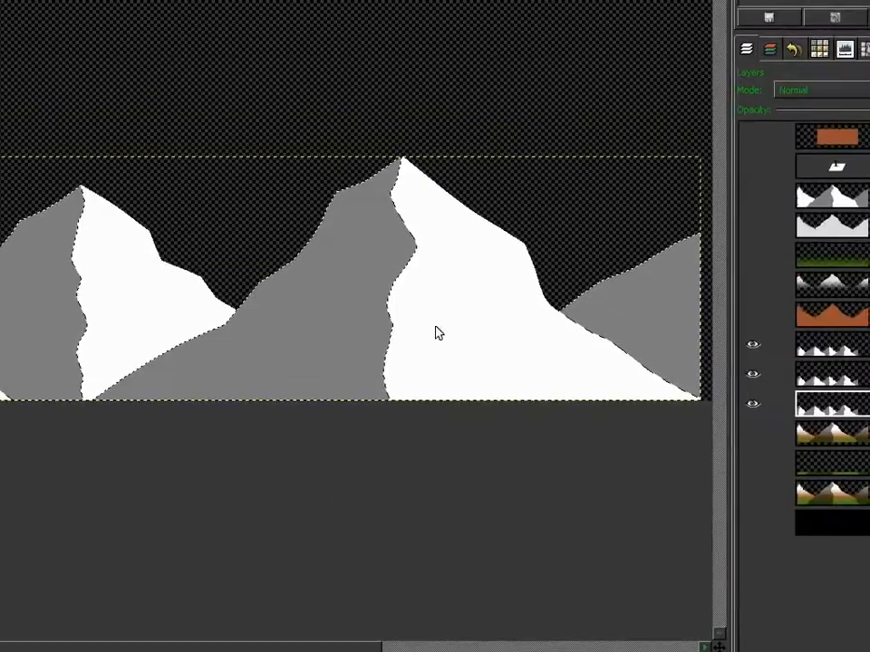
pyautogui.click(437, 332)
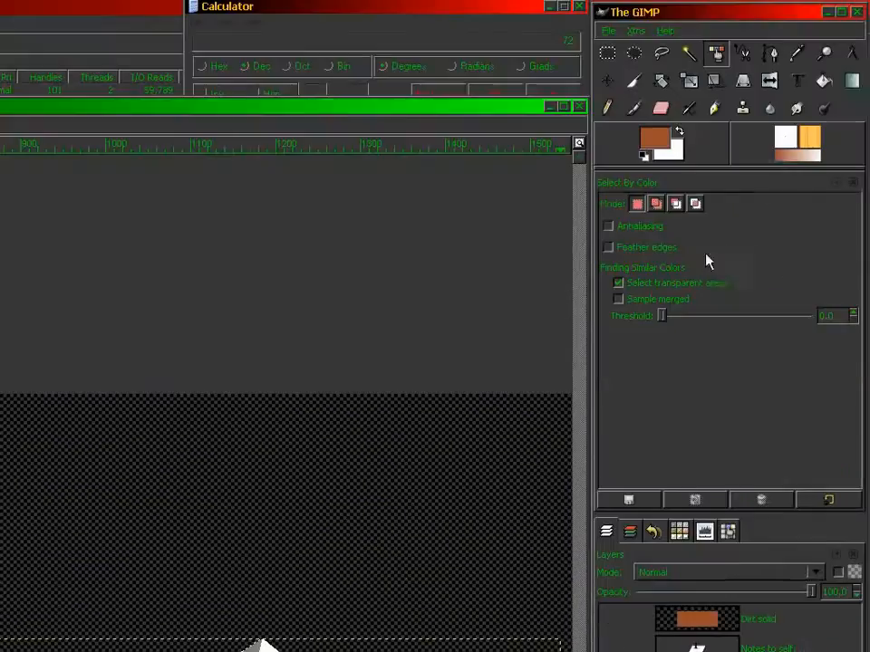
pyautogui.click(823, 81)
pyautogui.click(648, 379)
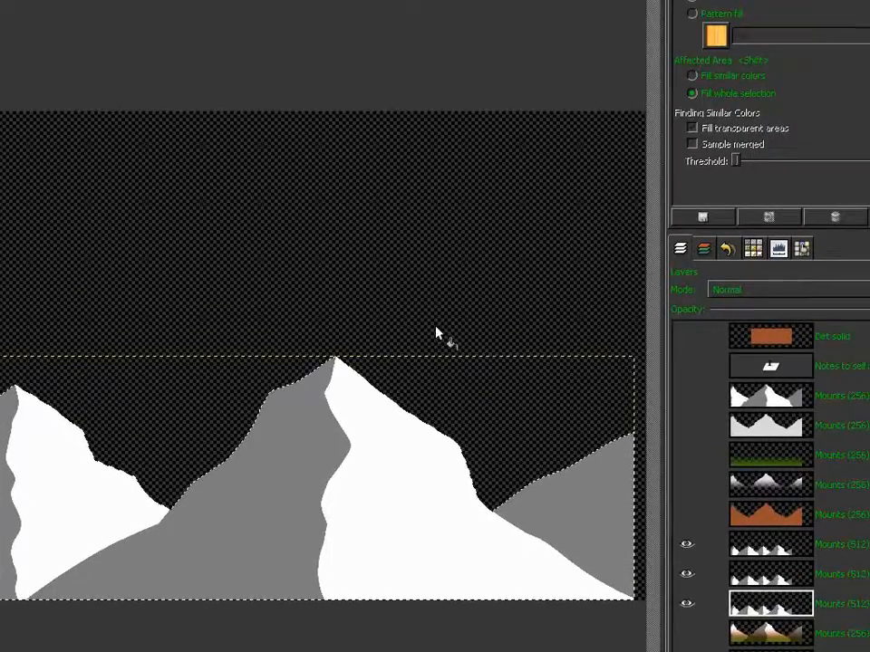
pyautogui.press('r')
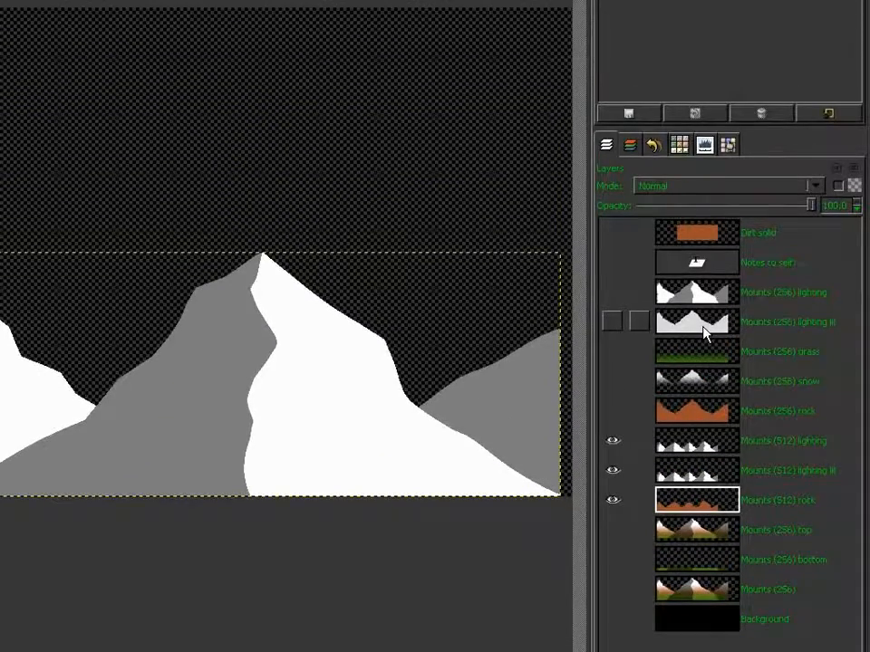
# Sample the light grey from the Mounts (256) lighting lit layer as the foreground colour
pyautogui.click(705, 322)
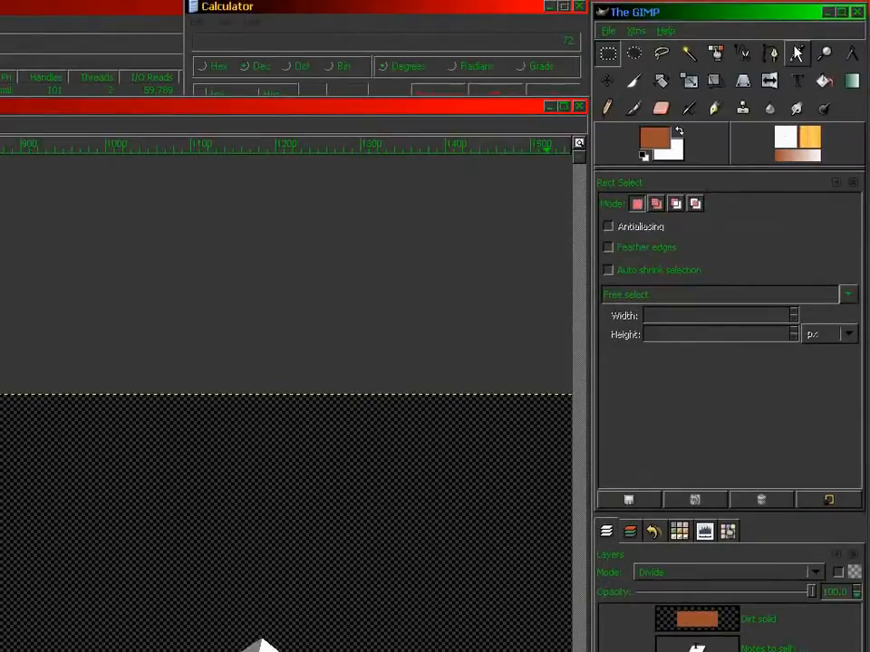
pyautogui.click(796, 52)
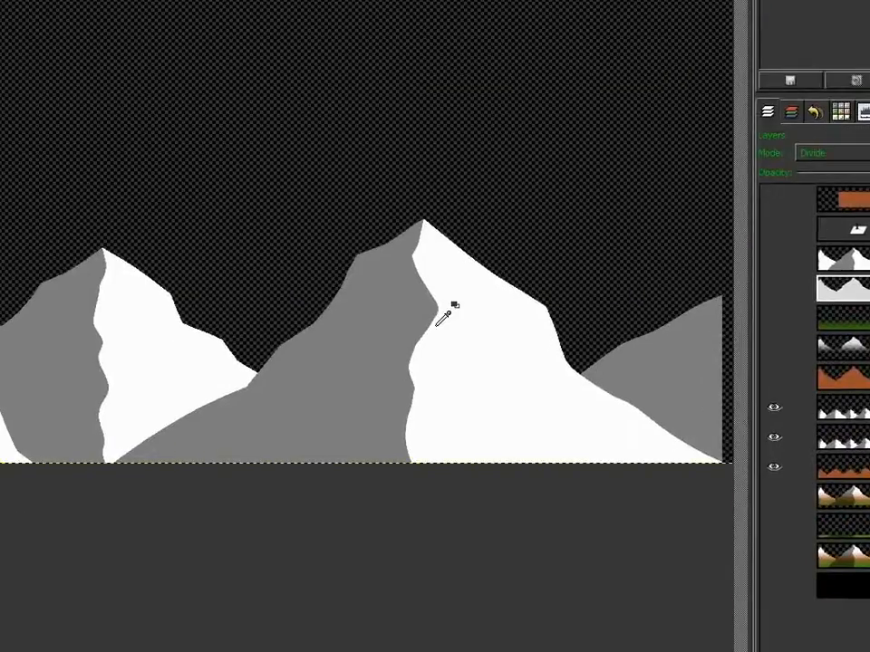
pyautogui.click(436, 324)
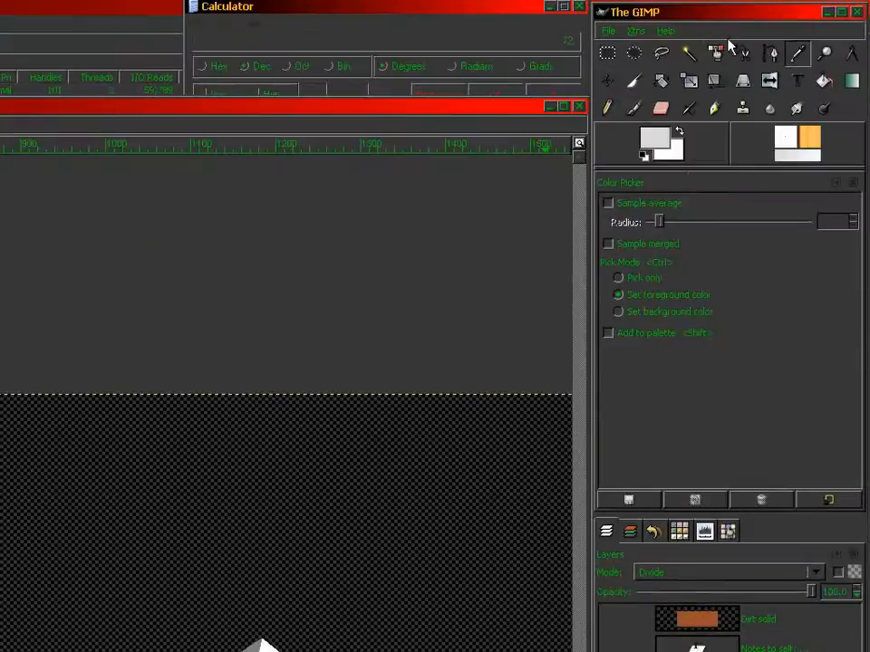
# Select the mountain shapes on the Mounts (512) lighting lit layer by colour and fill the whole selection with the sampled light grey
pyautogui.click(716, 52)
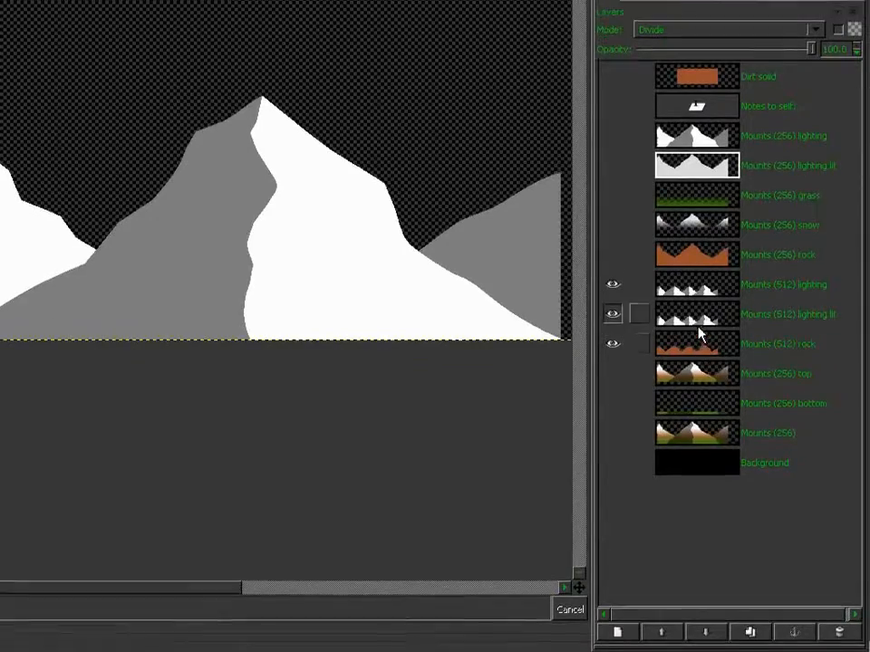
pyautogui.click(705, 330)
pyautogui.click(201, 295)
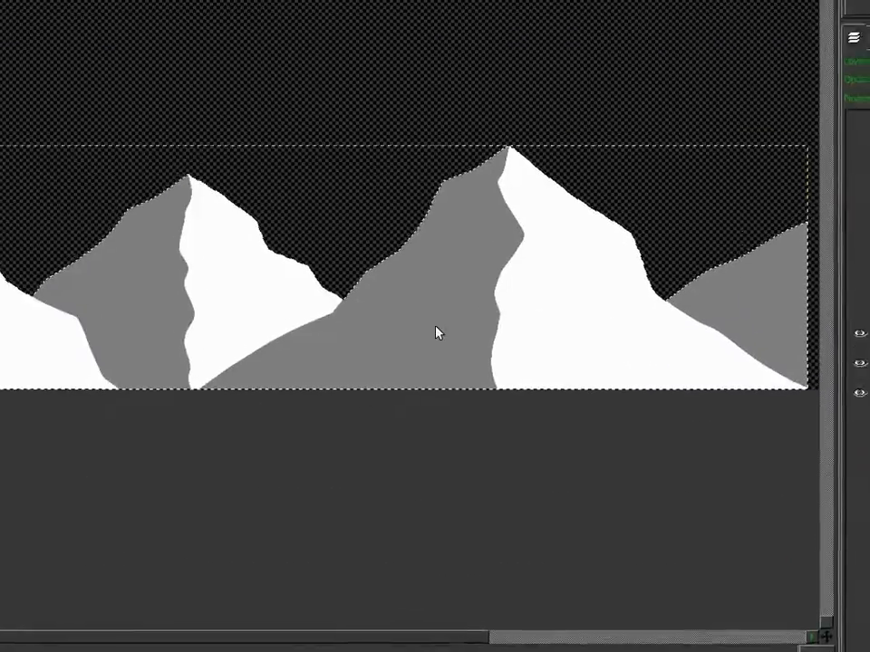
pyautogui.click(823, 82)
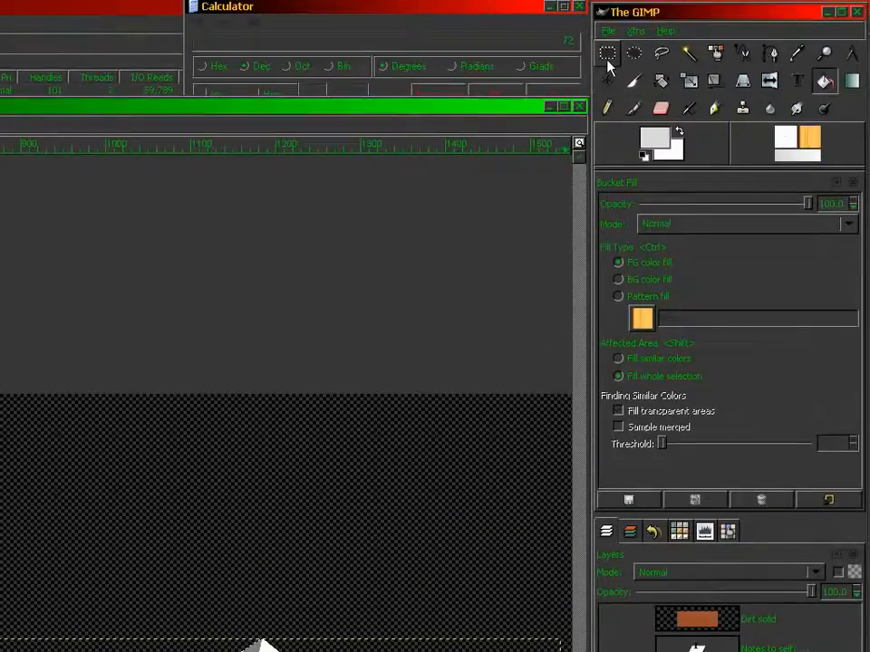
pyautogui.click(607, 54)
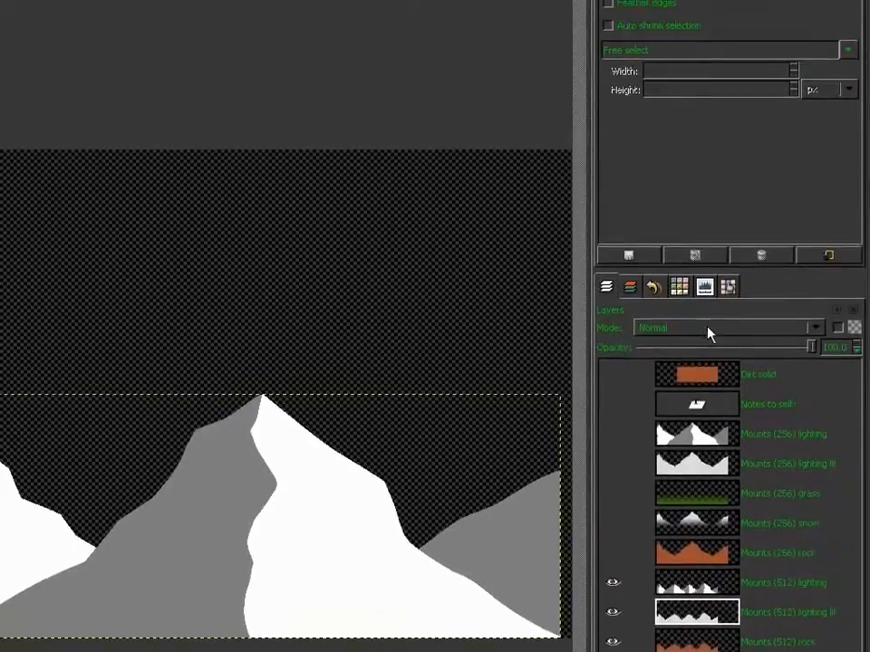
# Set the blend mode of the Mounts (512) lighting lit layer to Divide and that of the Mounts (512) lighting layer to Multiply
pyautogui.click(725, 409)
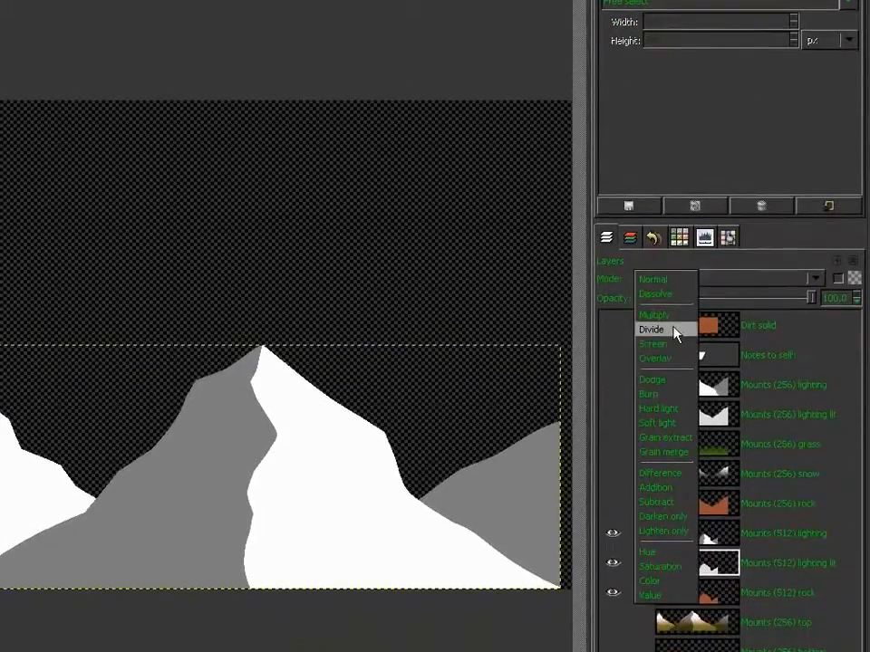
pyautogui.click(670, 344)
pyautogui.click(761, 534)
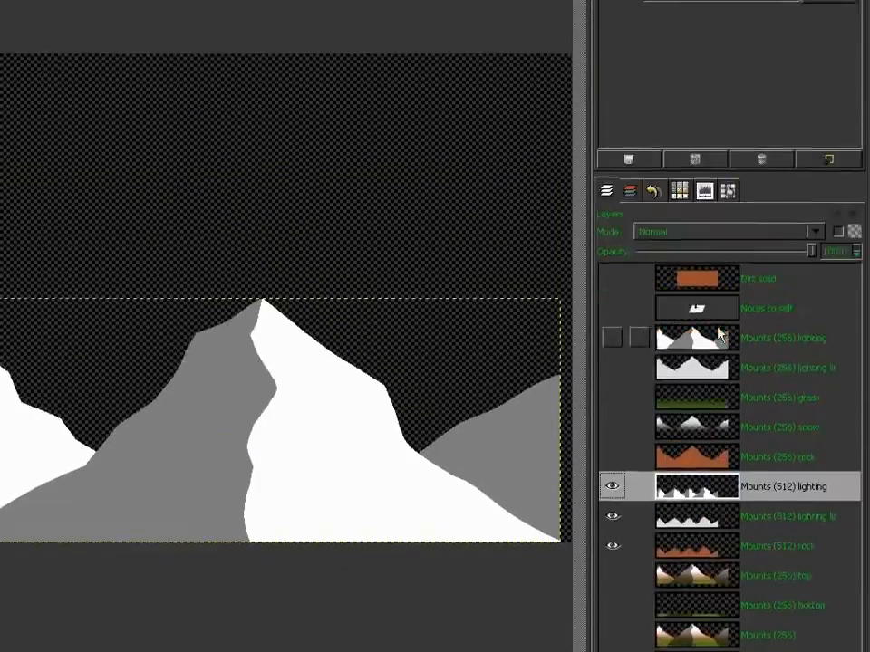
pyautogui.click(698, 234)
pyautogui.click(682, 277)
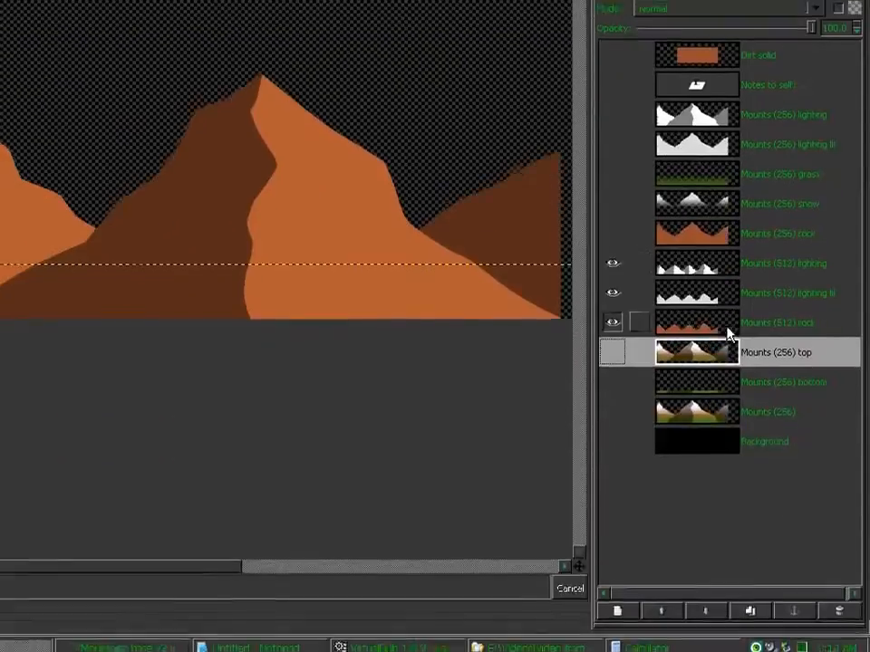
# Save the image and bring in MountGrassSnowFade0004.tga as a new layer directly above the Mounts (512) rock layer
pyautogui.click(705, 328)
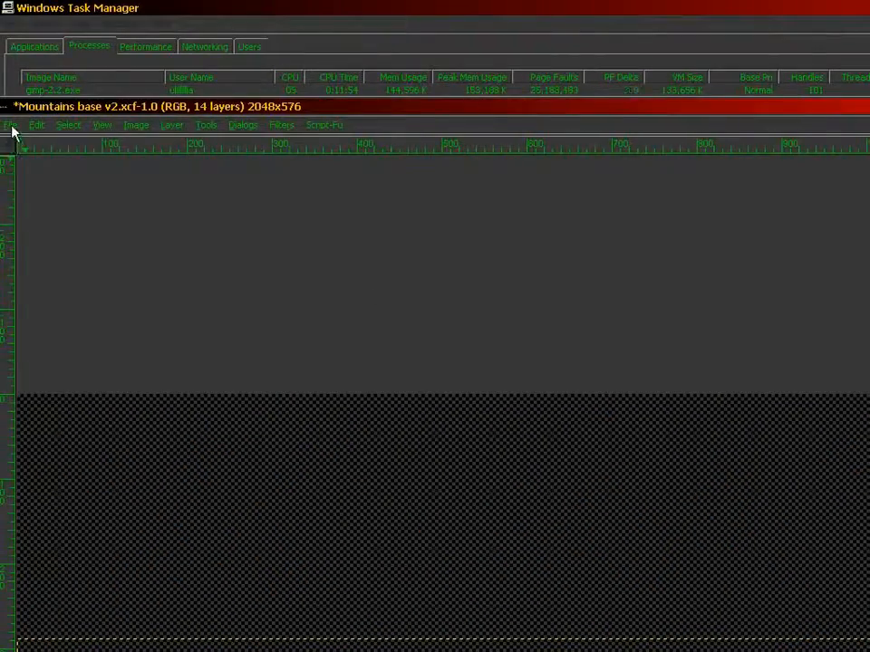
pyautogui.click(10, 125)
pyautogui.click(36, 242)
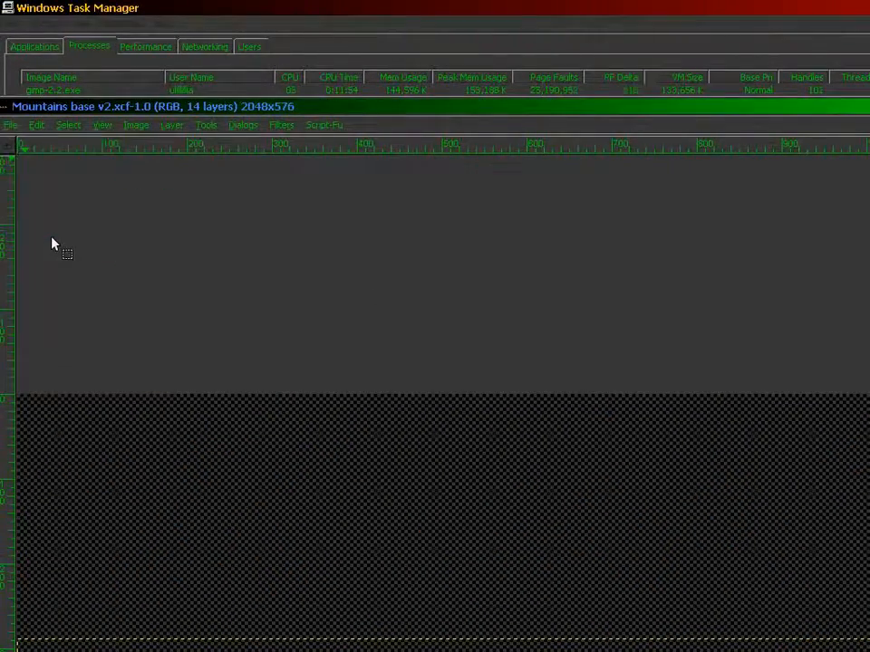
pyautogui.click(11, 126)
pyautogui.click(43, 183)
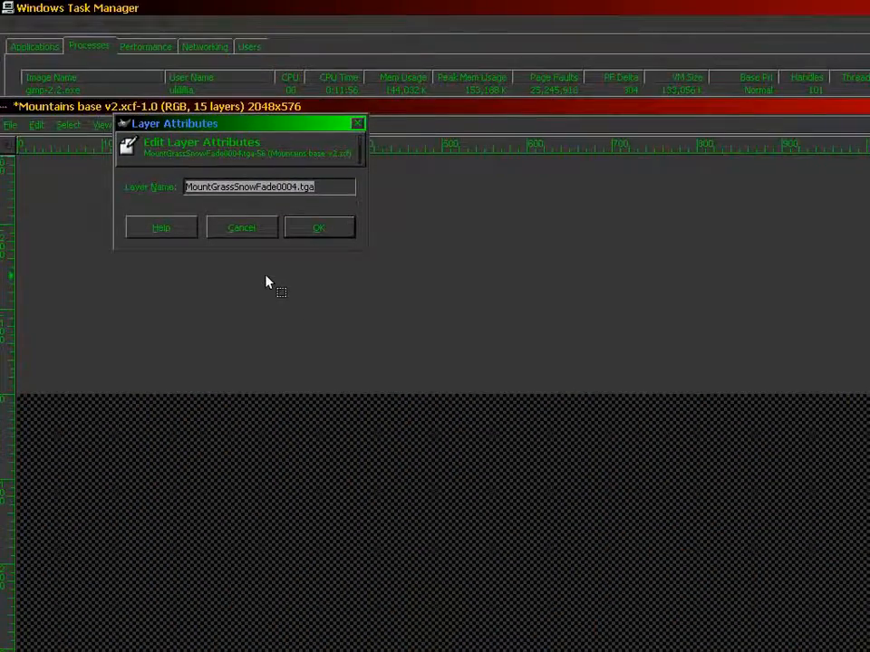
# Rename the imported MountGrassSnowFade0004.tga layer "Mounts (512) grass"
pyautogui.press('BackSpace')
pyautogui.write('Mounts')
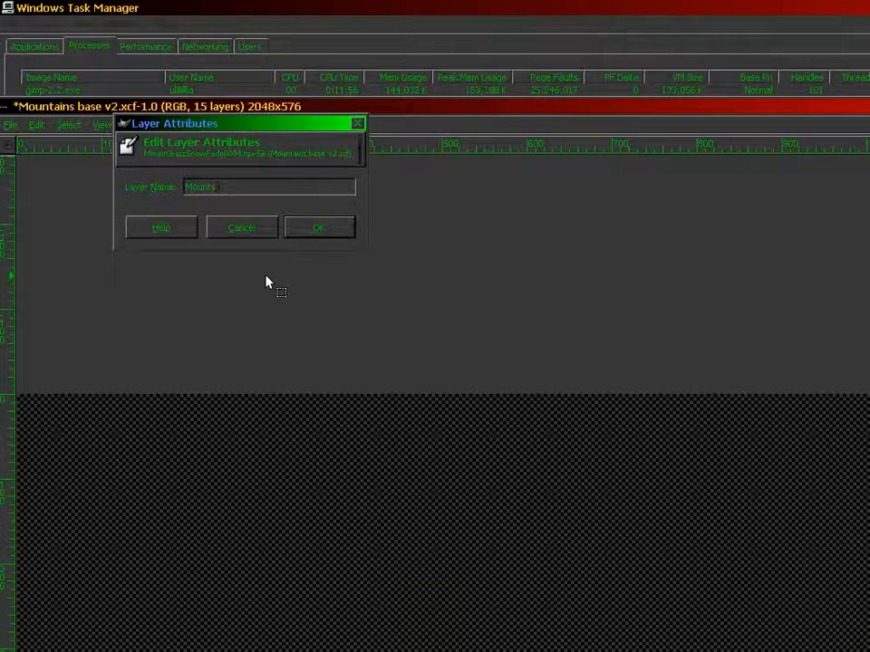
pyautogui.write(' (512) grass')
pyautogui.press('Return')
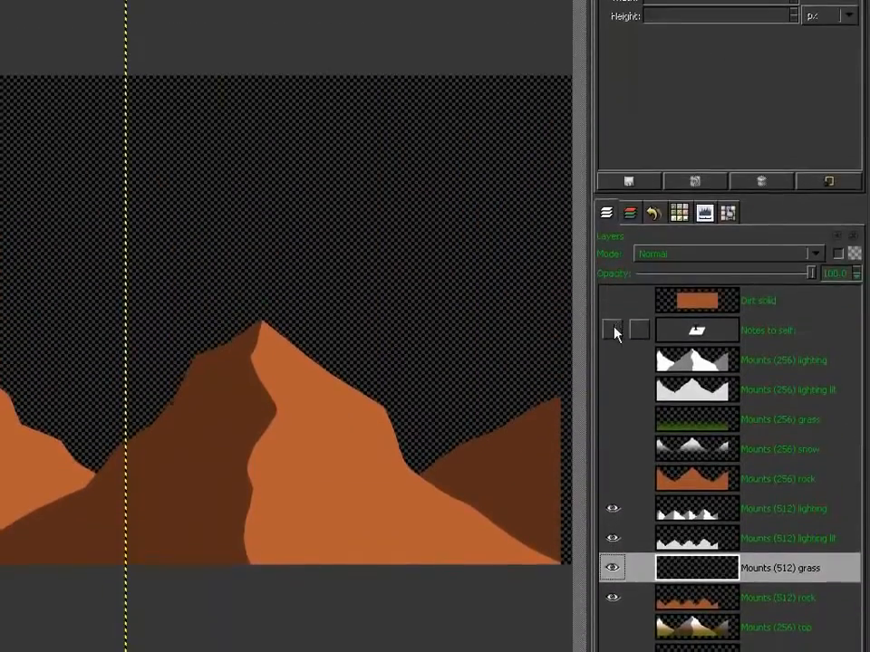
# Check the Notes to self layer, hide it again, and work out the grass fade's trim amount from 19028 in the Calculator
pyautogui.click(614, 334)
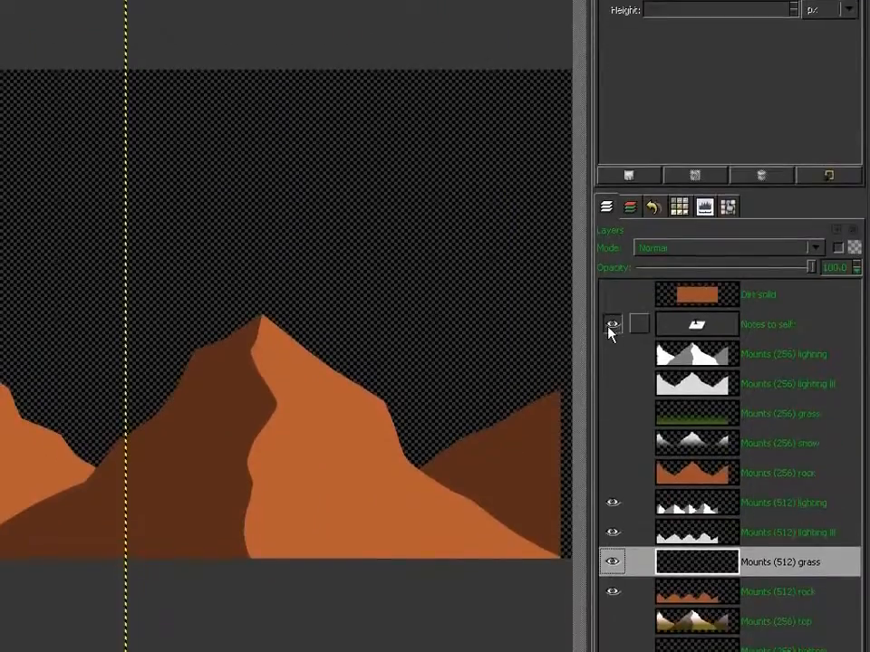
pyautogui.click(610, 332)
pyautogui.click(490, 7)
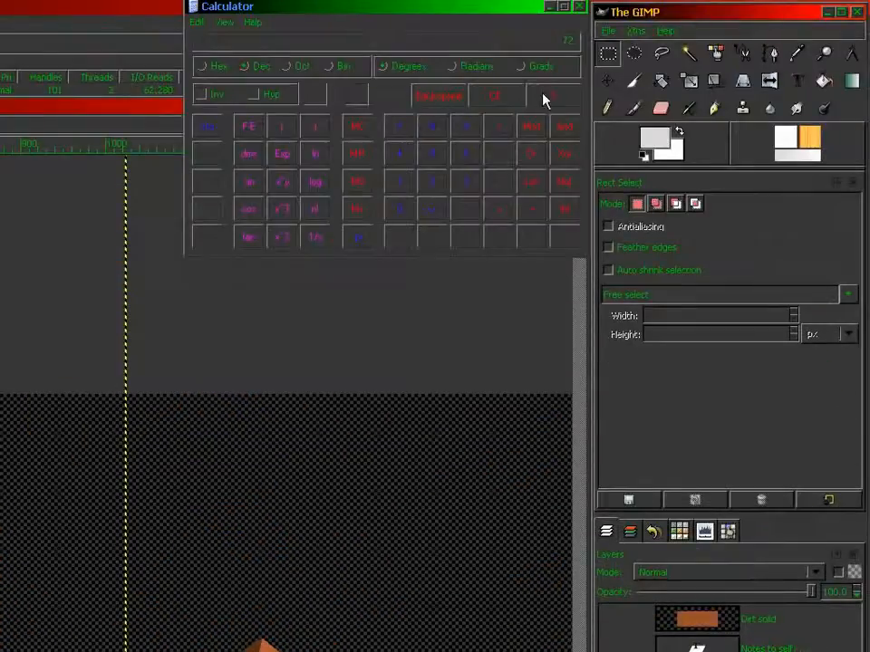
pyautogui.click(543, 94)
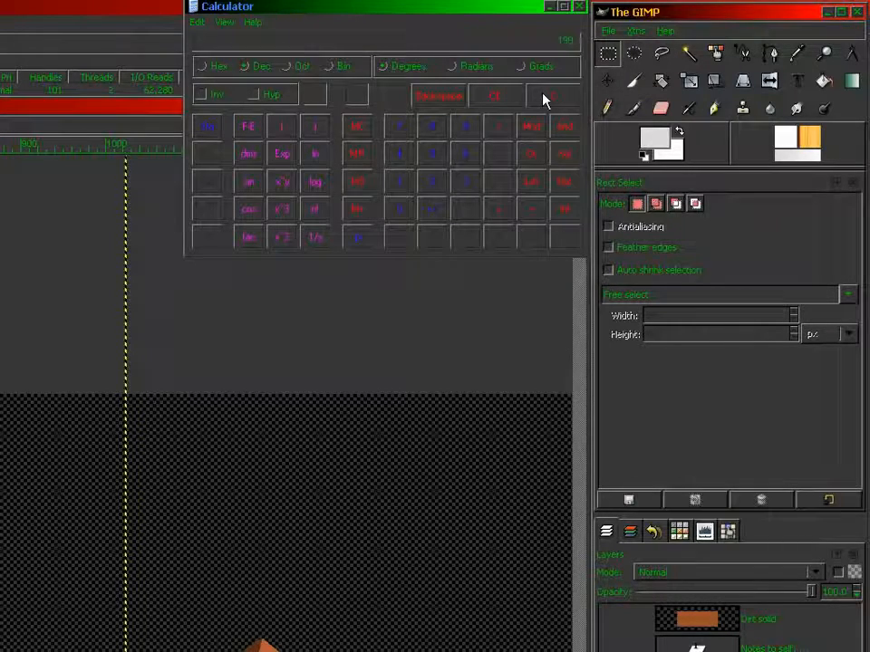
pyautogui.write('19028')
pyautogui.press('Return')
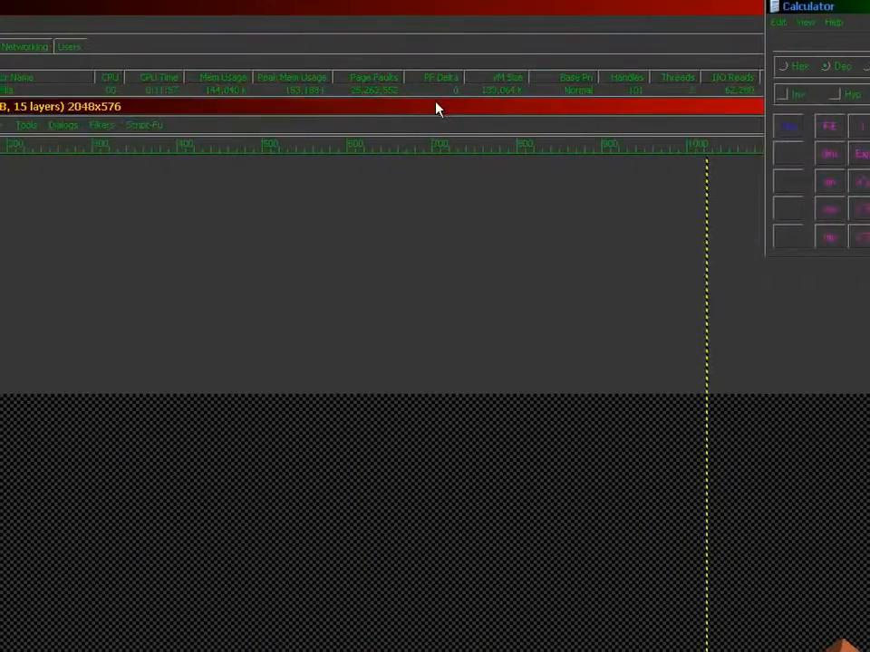
# Work out the trimmed height in the Calculator and resize the Mounts (512) grass layer's boundary to 26743 pixels high with width and height unlinked
pyautogui.click(437, 108)
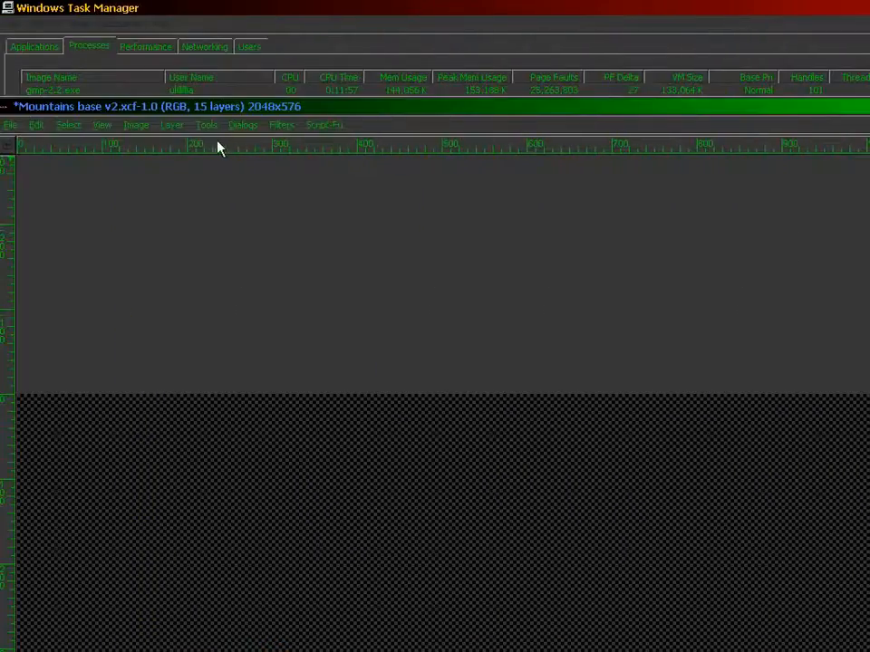
pyautogui.click(168, 125)
pyautogui.click(219, 323)
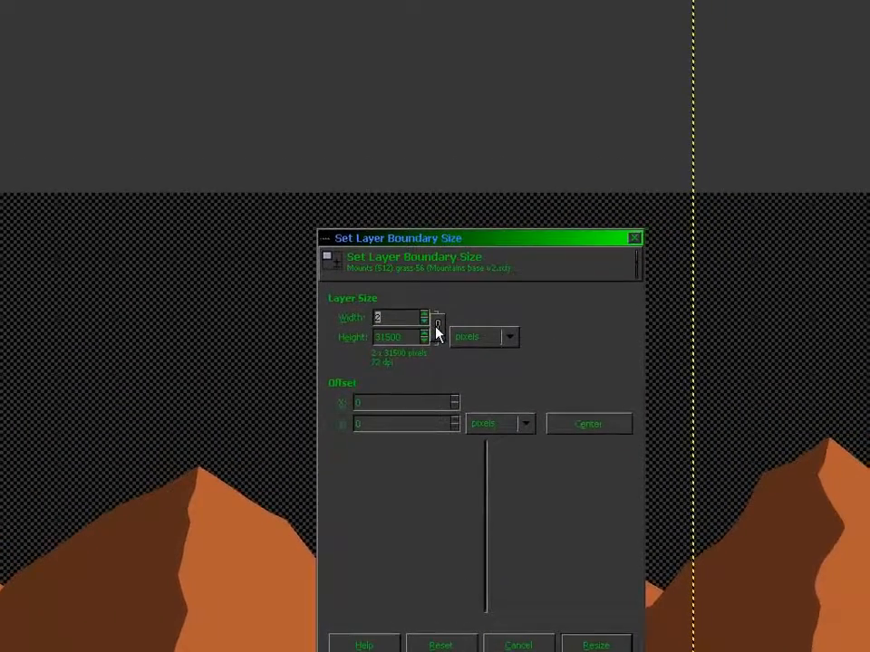
pyautogui.click(436, 326)
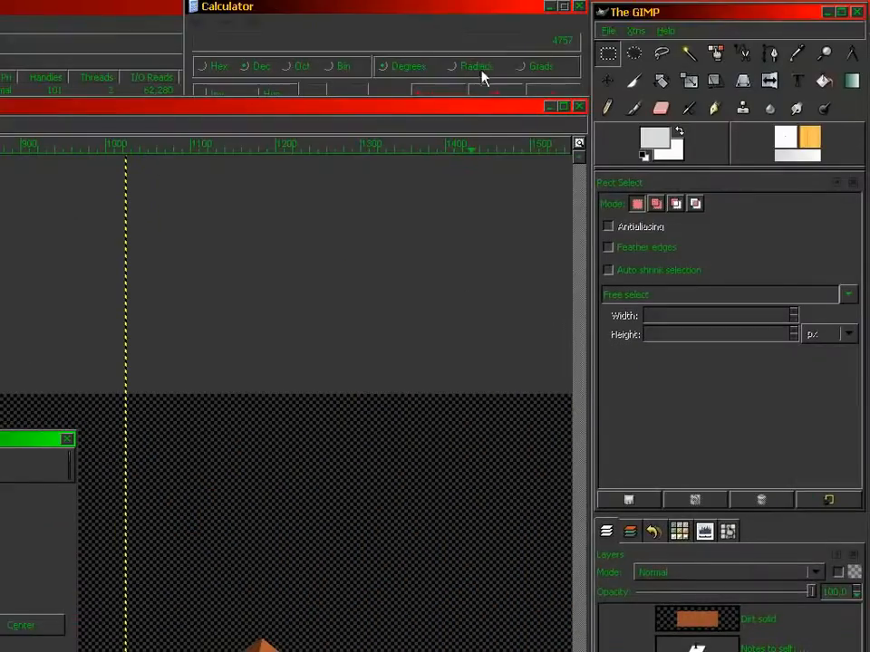
pyautogui.click(509, 14)
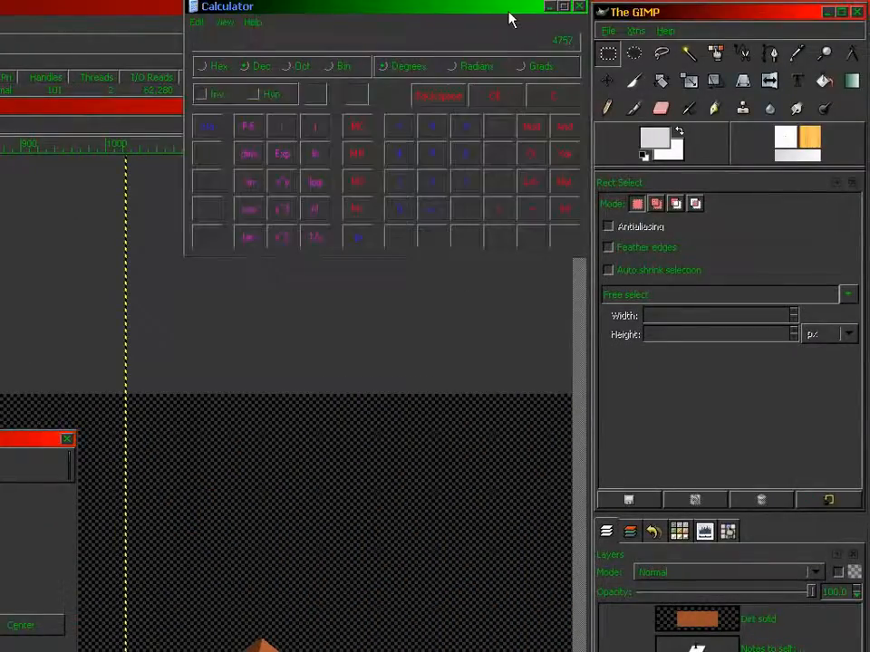
pyautogui.write('26743')
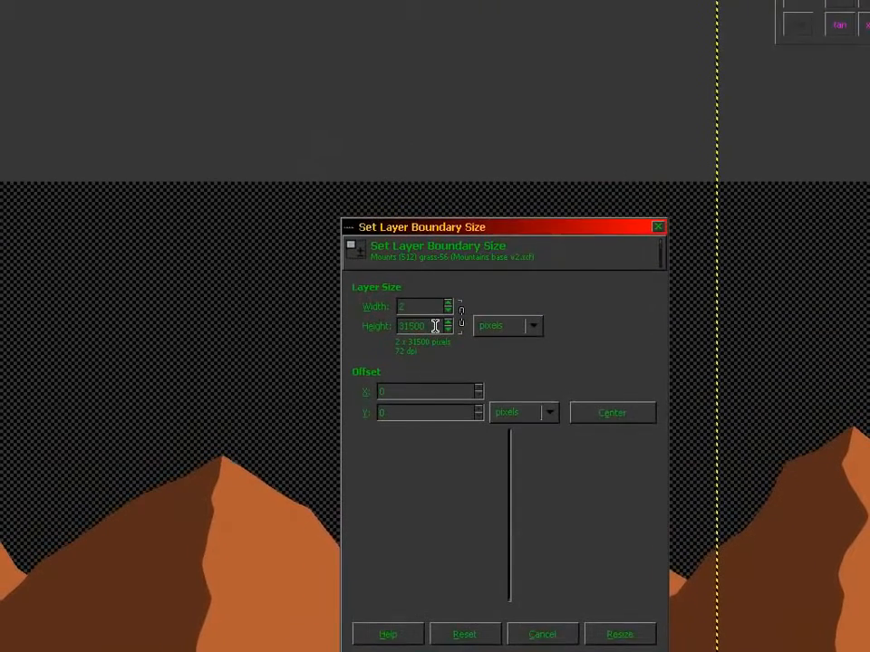
pyautogui.doubleClick(431, 299)
pyautogui.write('26743')
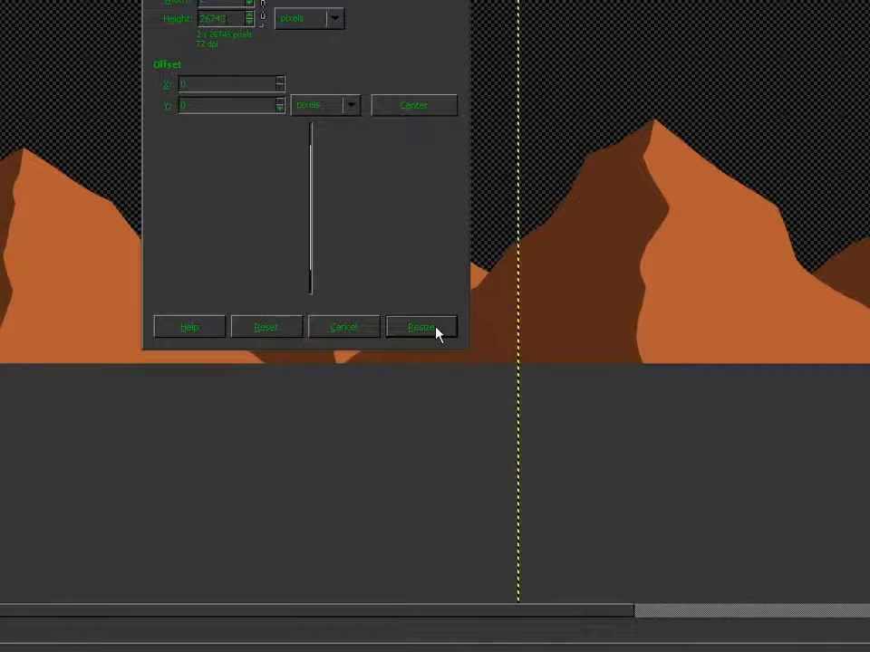
pyautogui.click(436, 333)
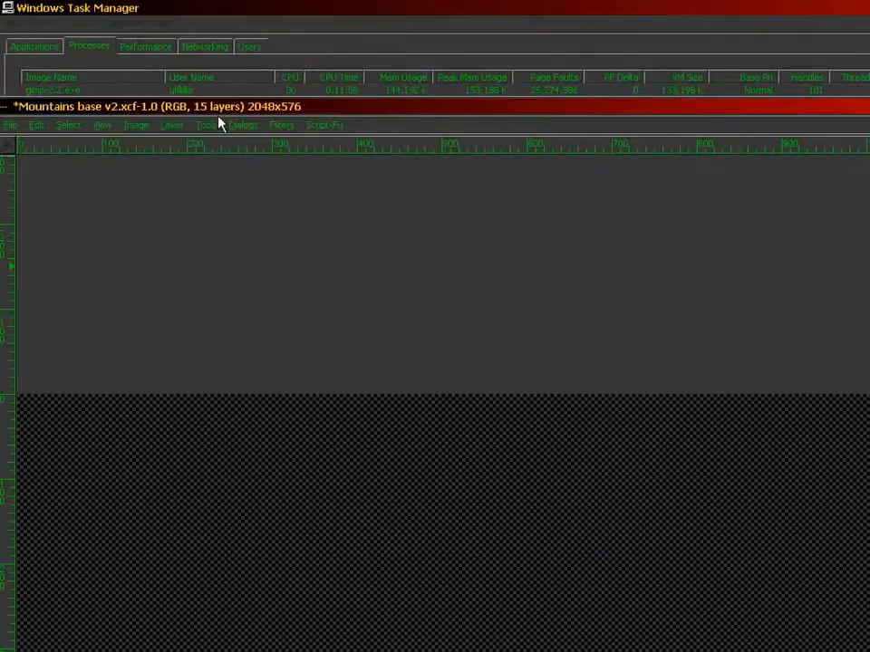
# Start scaling the grass layer and work out in the Calculator a boundary height that scales down to a whole number of pixels
pyautogui.click(177, 134)
pyautogui.click(204, 367)
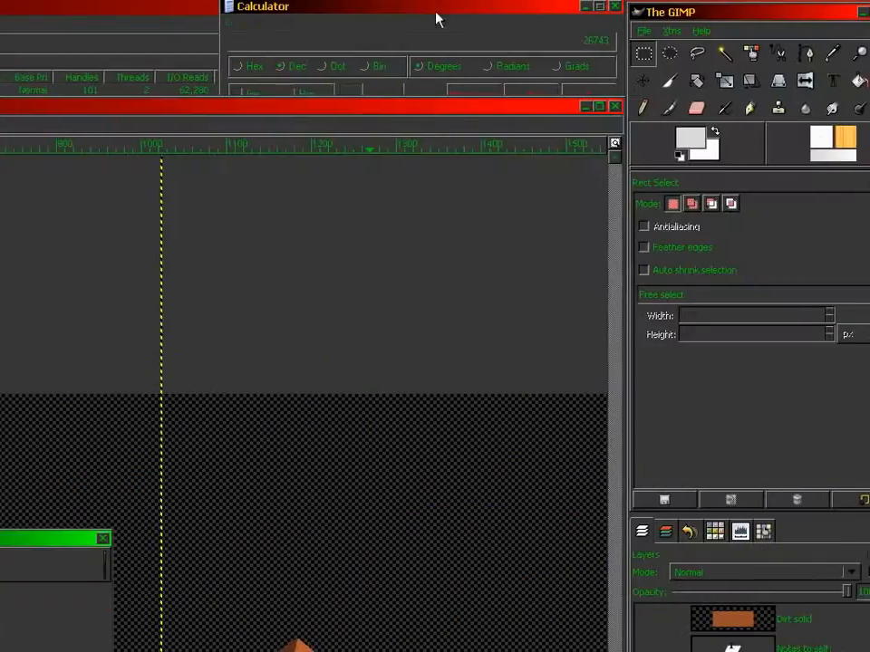
pyautogui.click(437, 17)
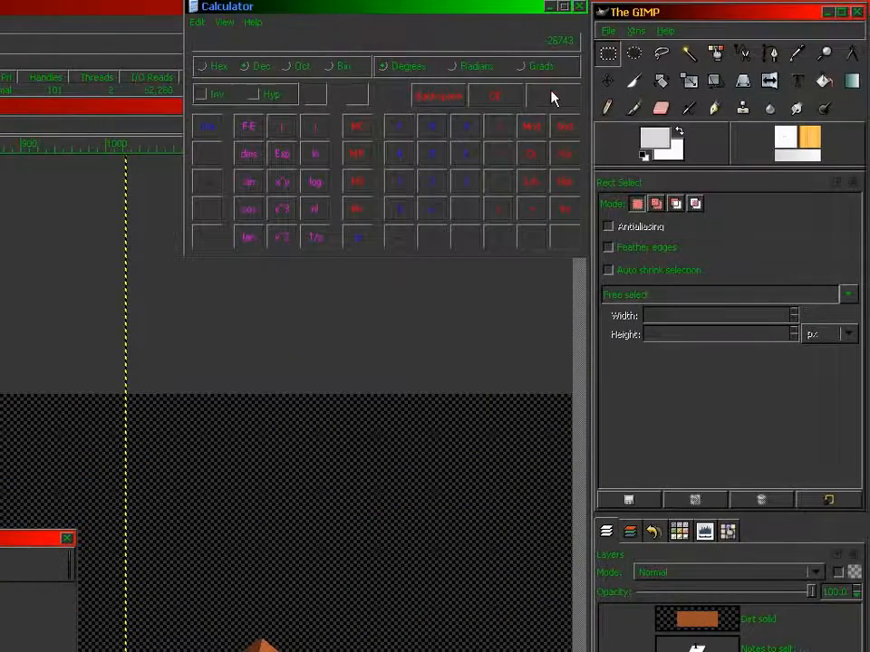
pyautogui.click(551, 91)
pyautogui.write('208.9296875')
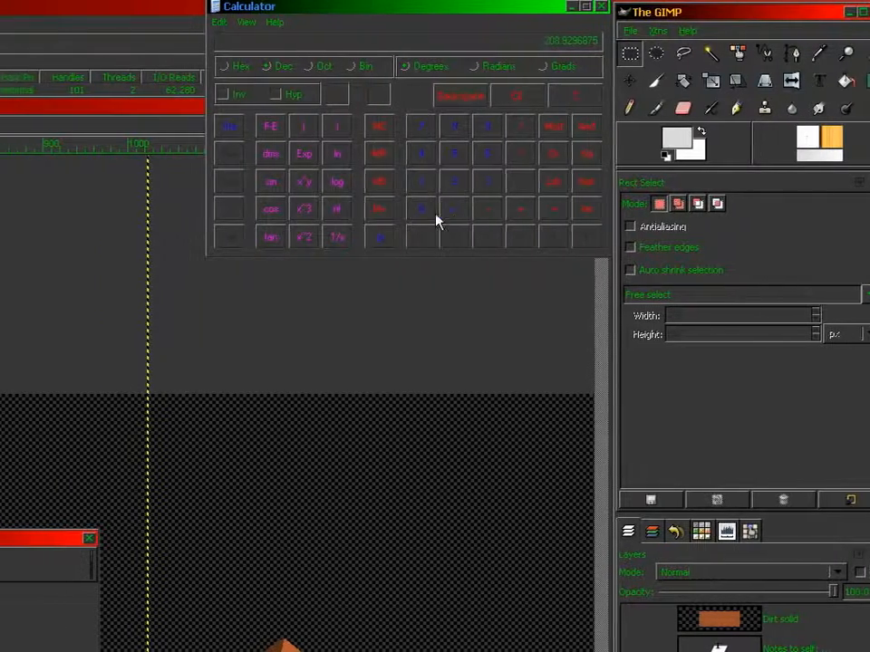
pyautogui.click(551, 96)
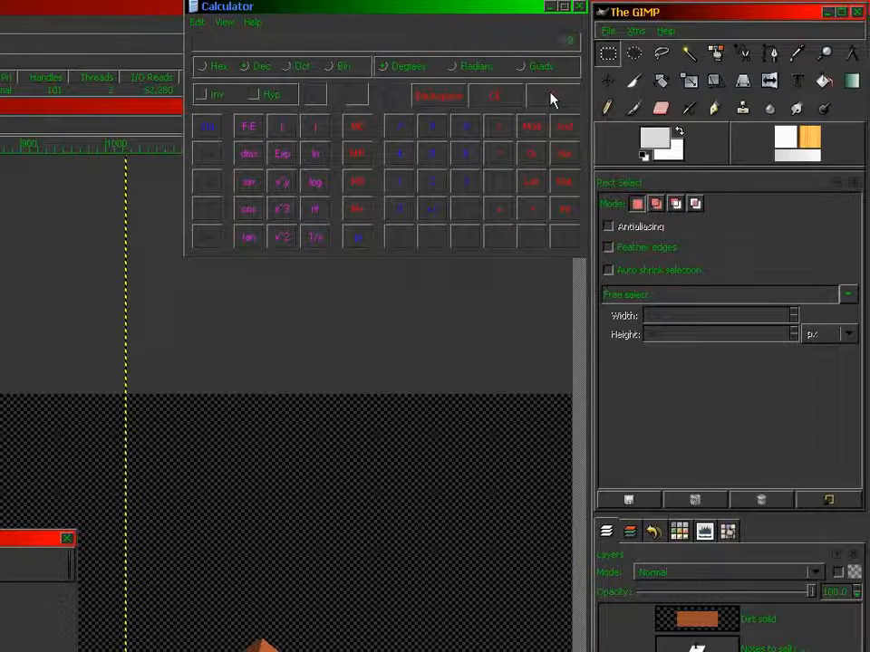
pyautogui.write('200')
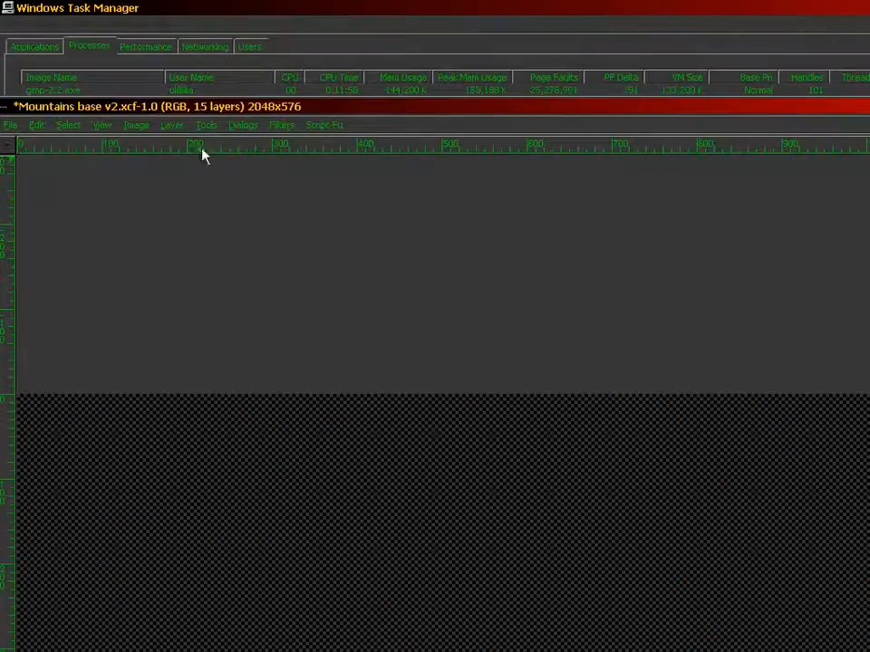
# Resize the Mounts (512) grass layer's boundary to a height of 26752 pixels with a Y offset of 9 pixels
pyautogui.click(171, 124)
pyautogui.click(207, 325)
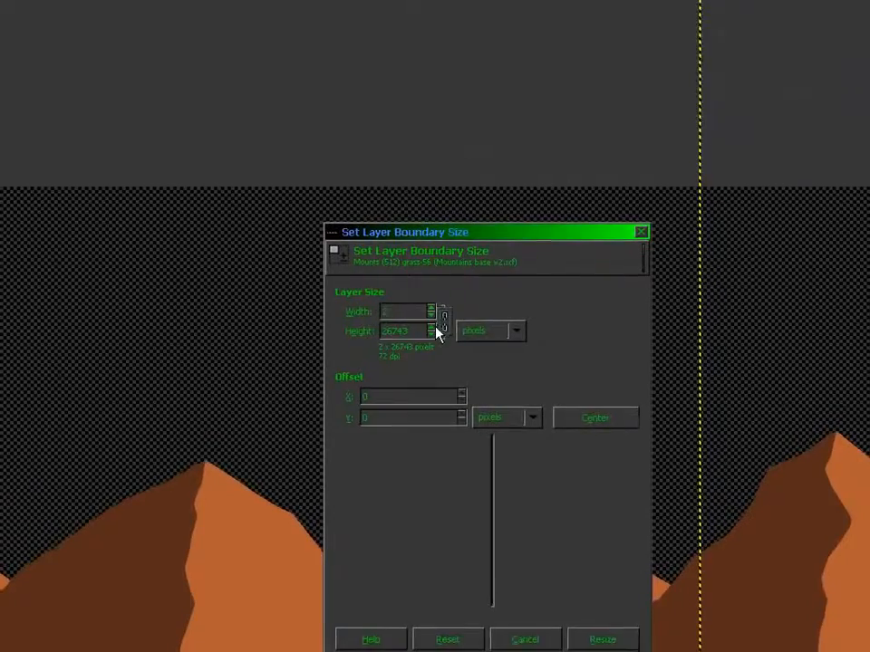
pyautogui.click(431, 328)
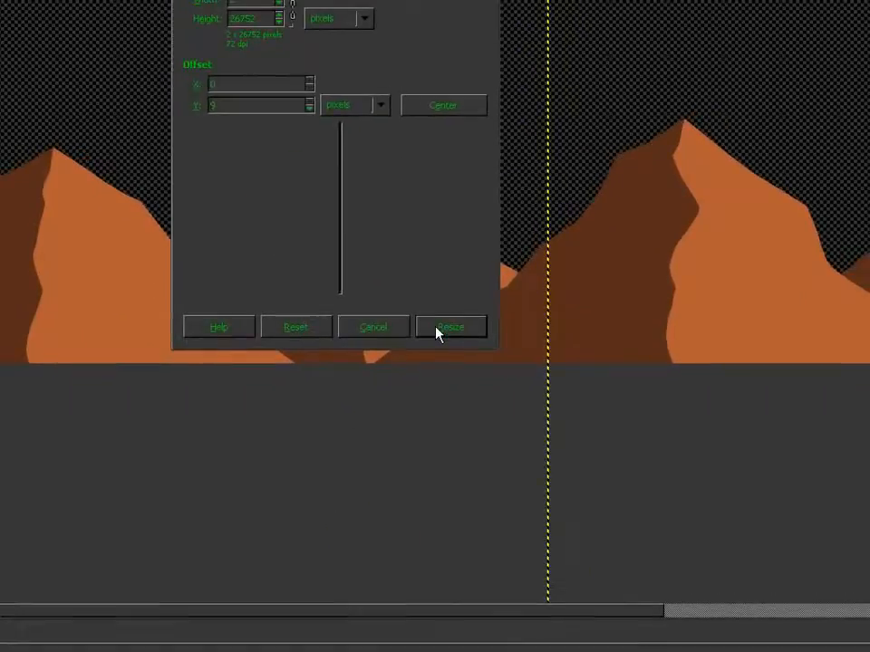
pyautogui.click(436, 333)
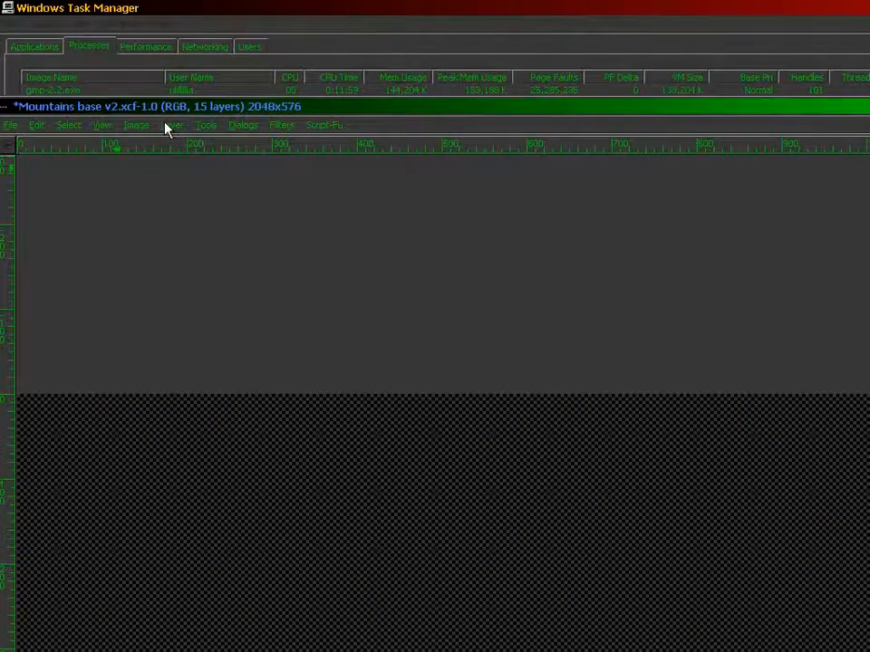
# Work out the reduced height from 26752 in the Calculator and scale the grass layer to 2 by 209 pixels with width and height unlinked
pyautogui.click(170, 126)
pyautogui.click(223, 361)
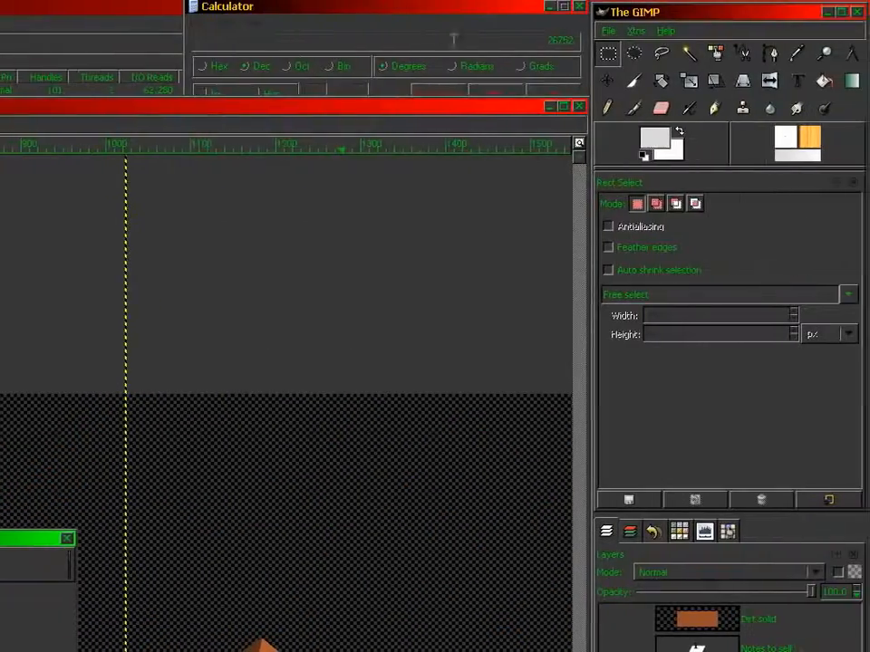
pyautogui.click(489, 15)
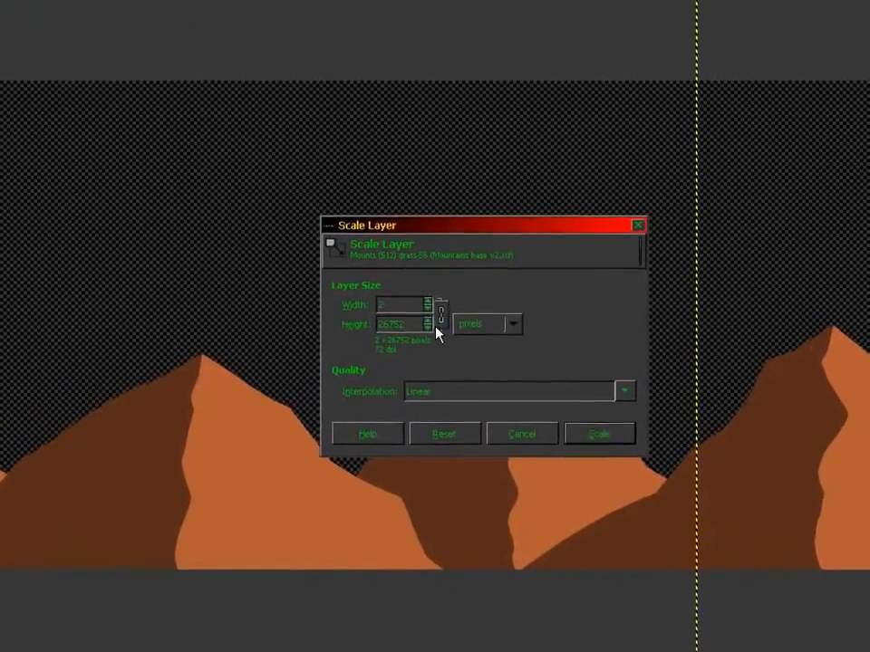
pyautogui.click(435, 326)
pyautogui.doubleClick(435, 326)
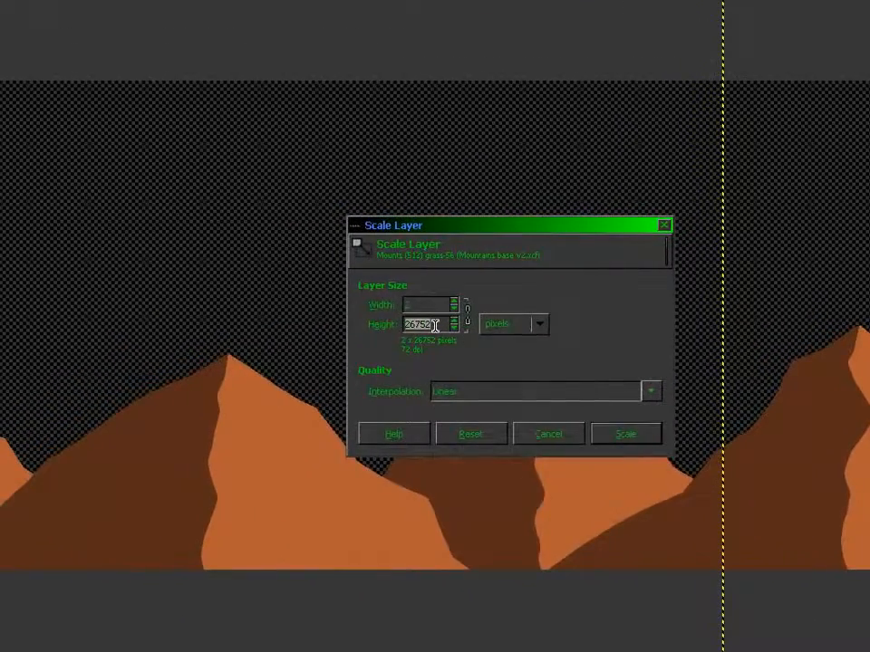
pyautogui.write('209')
pyautogui.click(425, 303)
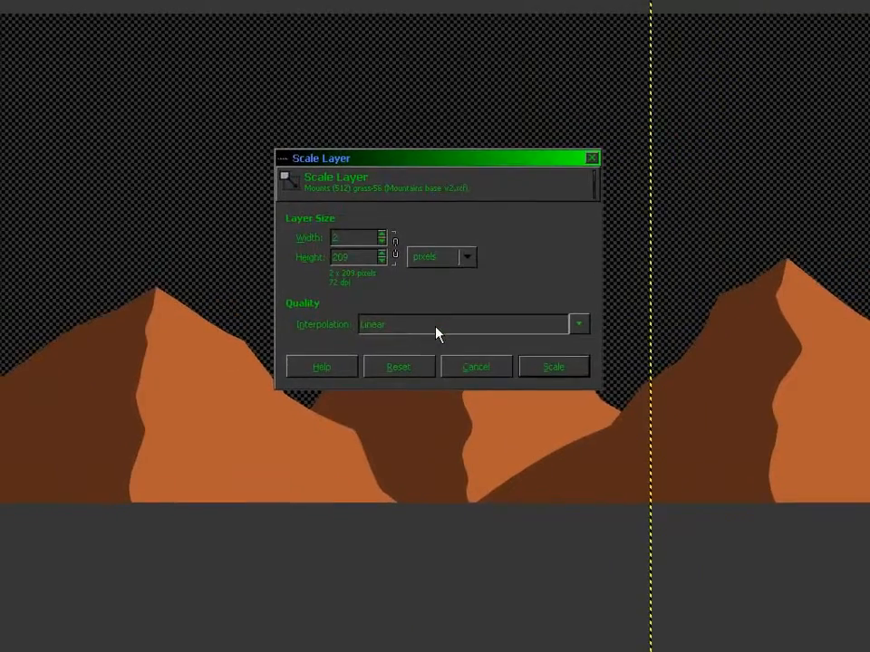
pyautogui.click(436, 329)
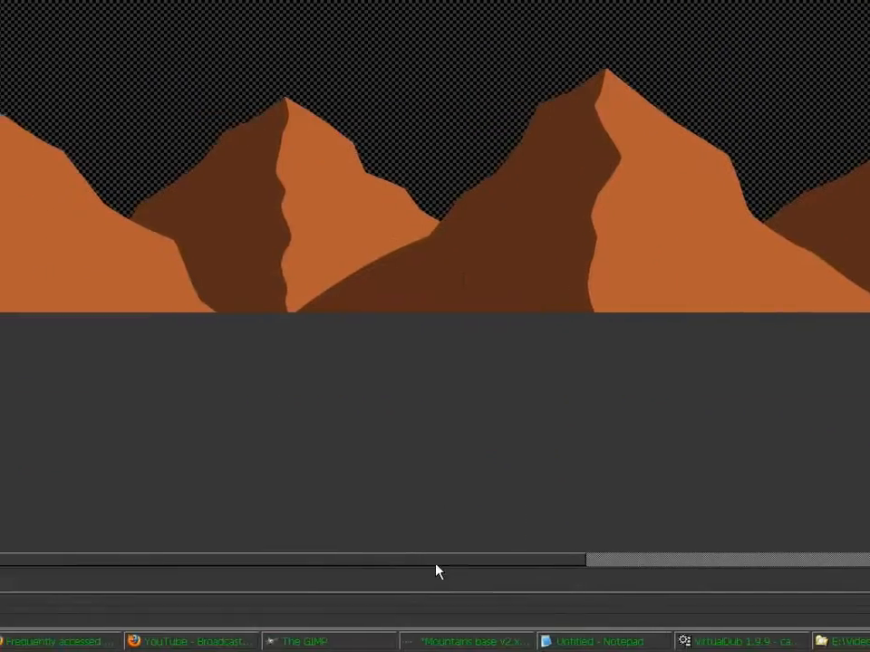
# Locate the scaled grass strip on the canvas and examine its full length up close
pyautogui.press('-')
pyautogui.press('-')
pyautogui.press('-')
pyautogui.press('-')
pyautogui.press('-')
pyautogui.press('-')
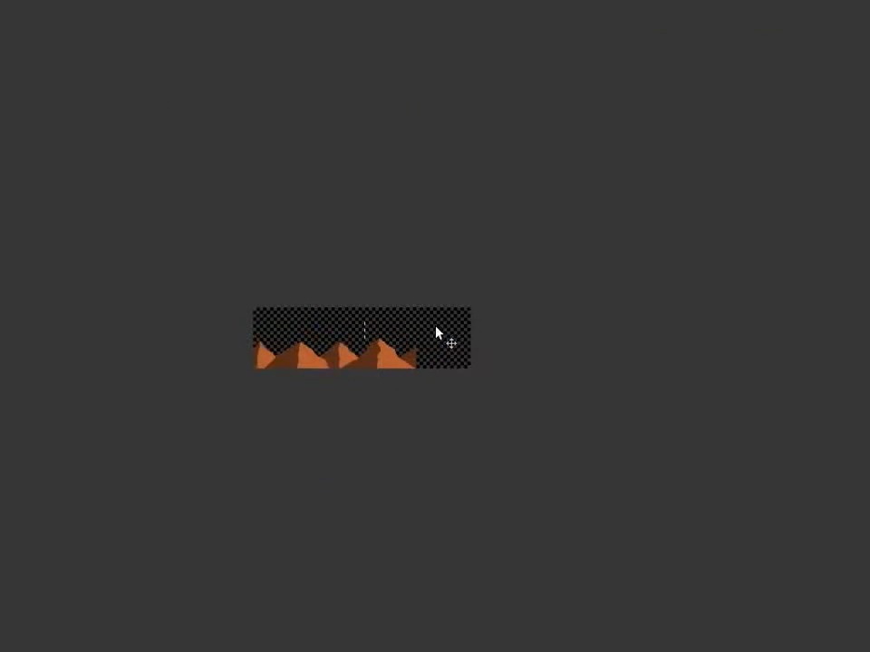
pyautogui.scroll(6, 435, 332)
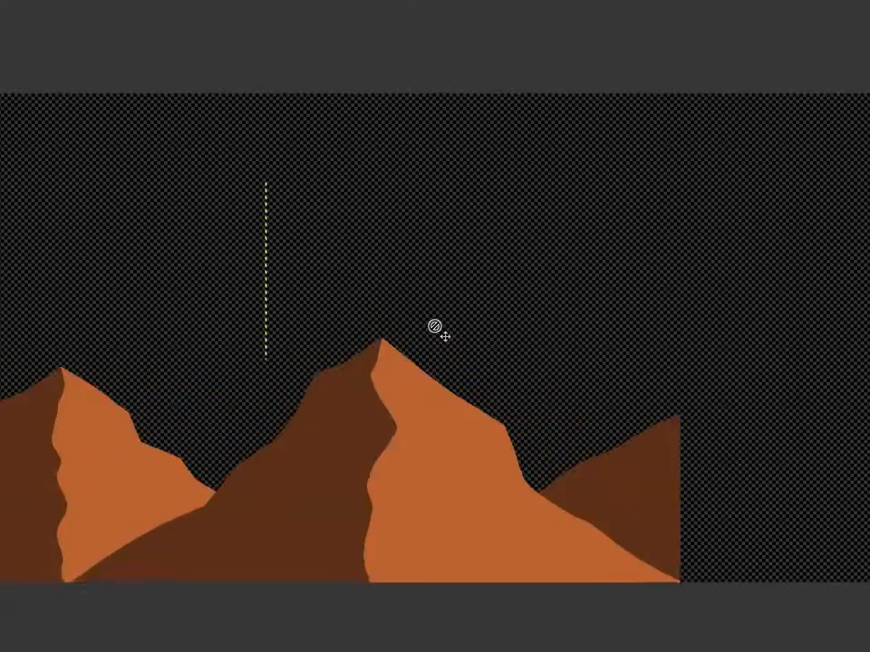
pyautogui.scroll(5, 435, 328)
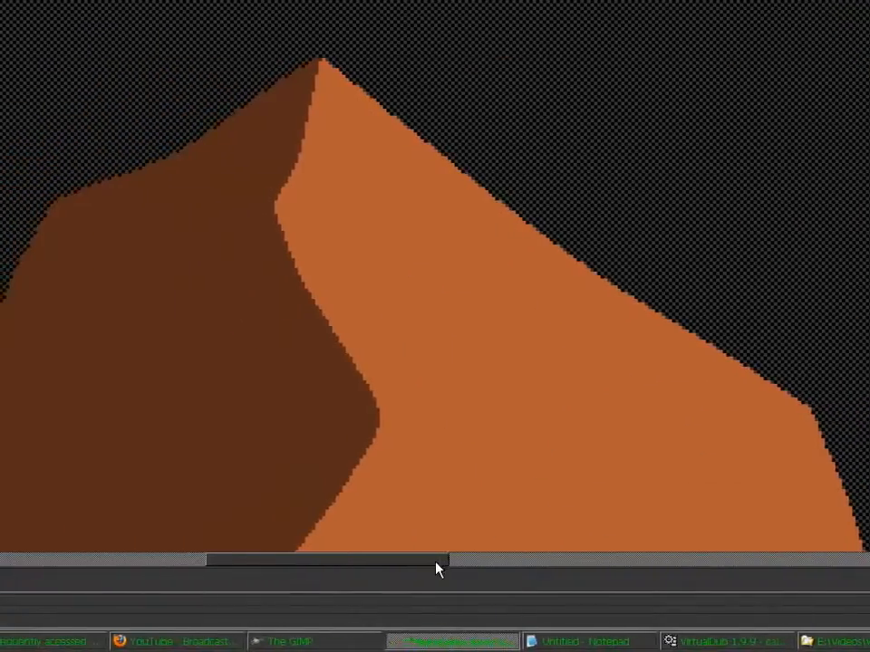
pyautogui.moveTo(435, 560); pyautogui.dragTo(332, 560)
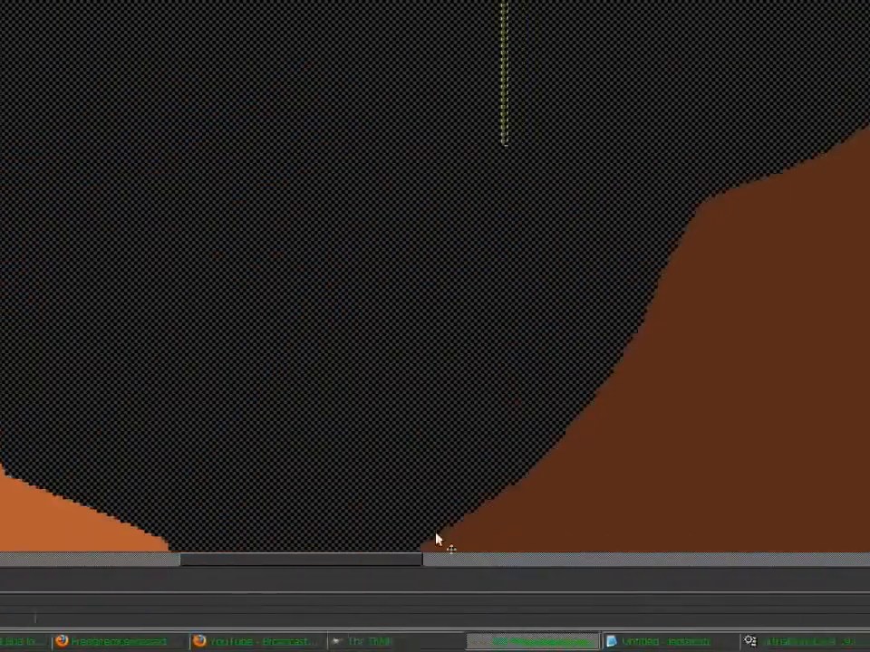
pyautogui.moveTo(583, 332); pyautogui.dragTo(571, 217)
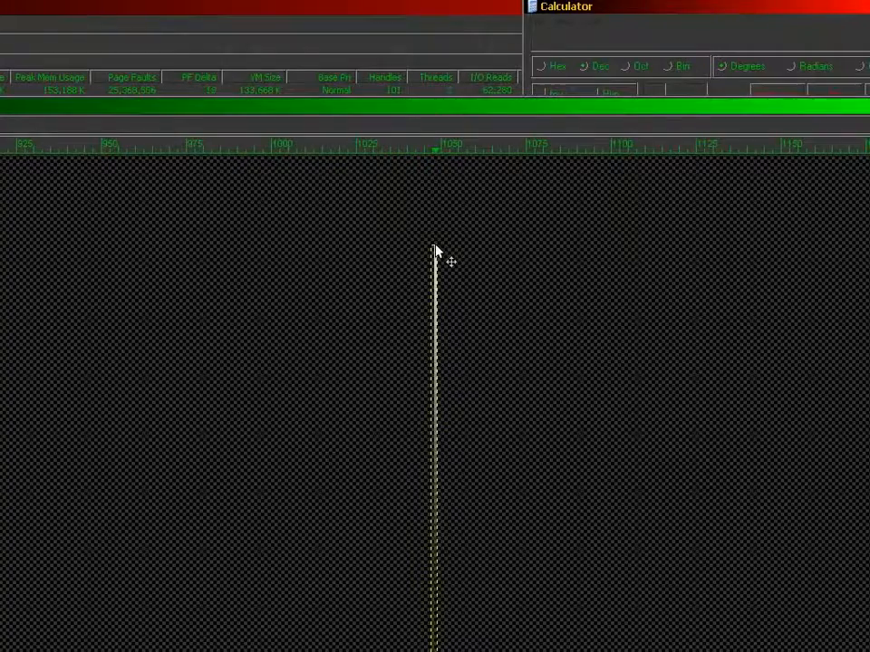
pyautogui.scroll(2, 520, 478)
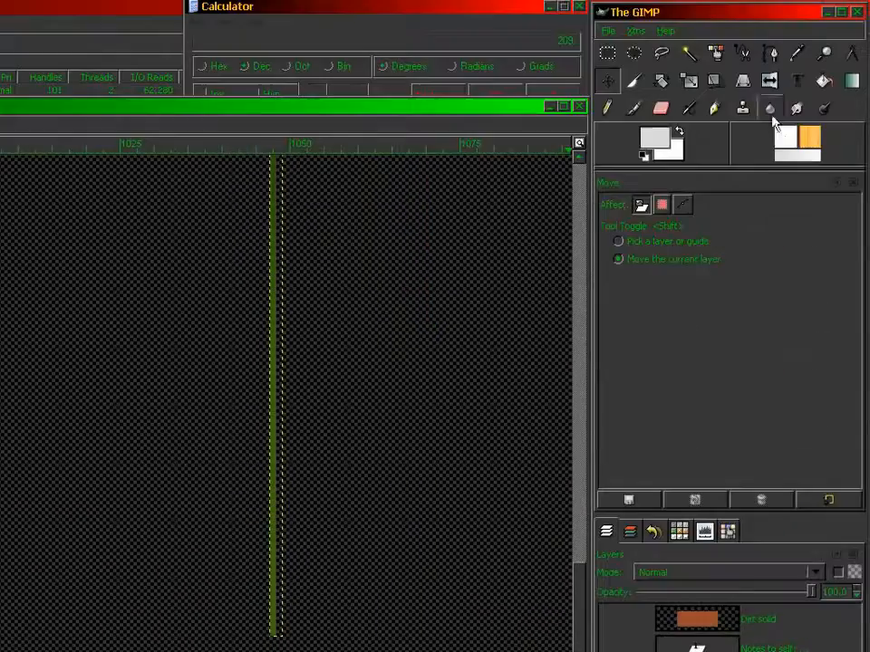
# Sample the colours at several points along the grass strip with the Color Picker
pyautogui.click(795, 55)
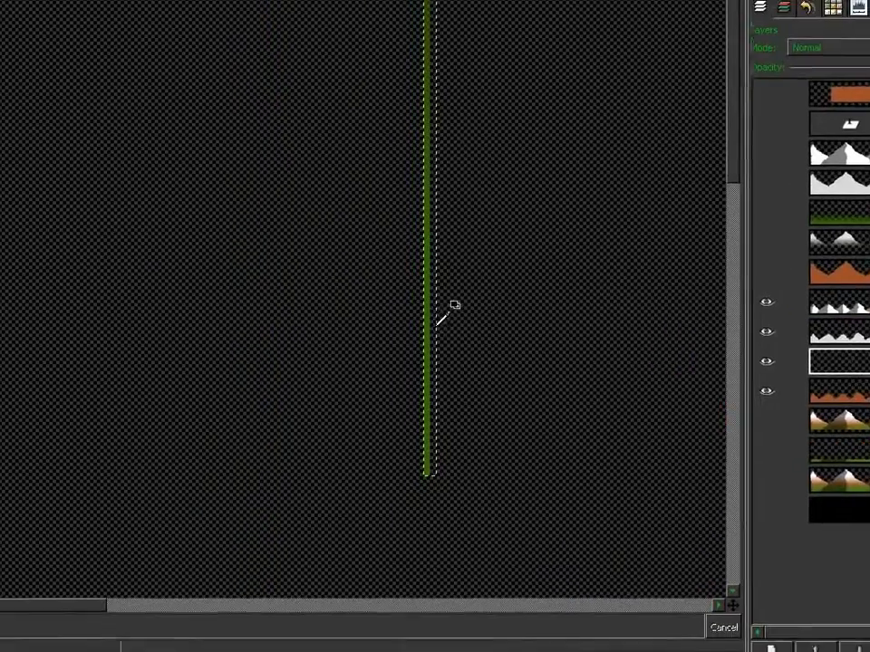
pyautogui.click(437, 322)
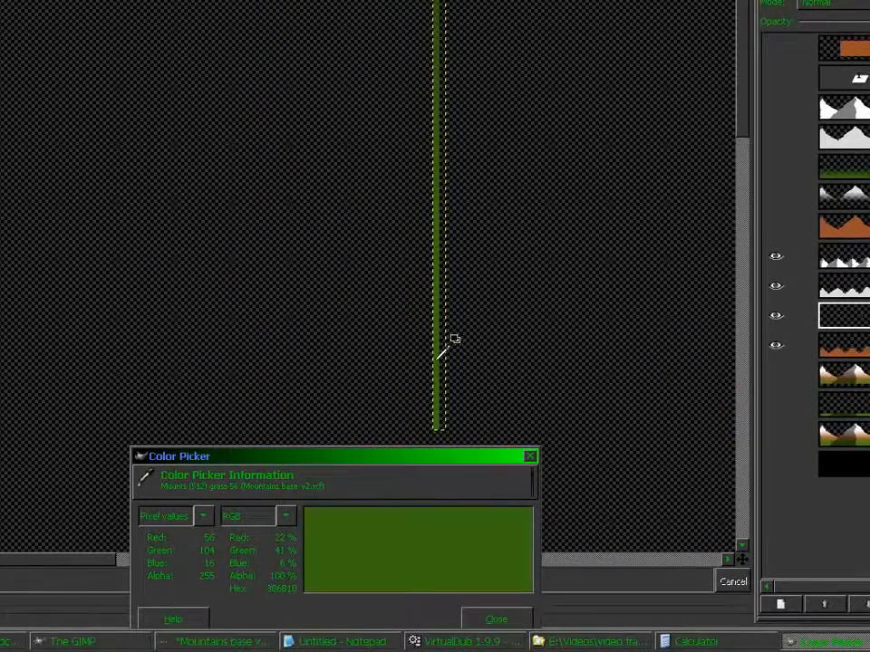
pyautogui.click(445, 367)
pyautogui.click(430, 354)
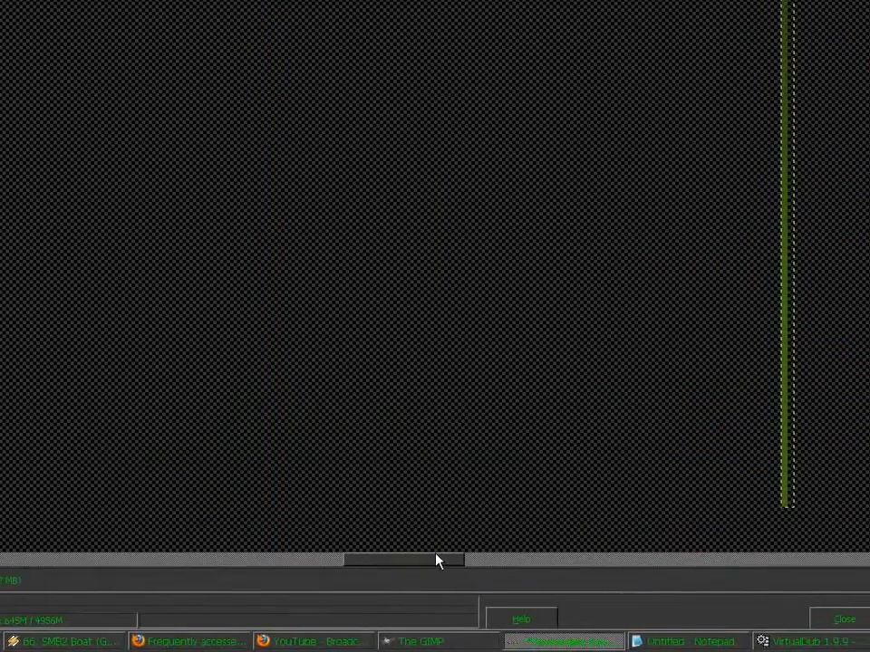
pyautogui.moveTo(461, 559); pyautogui.dragTo(492, 558)
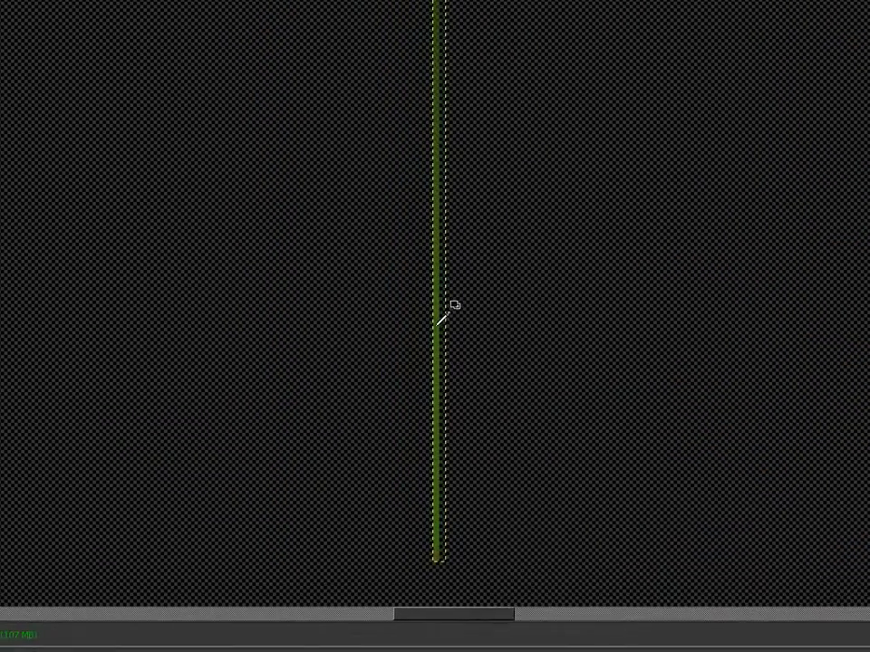
pyautogui.click(422, 262)
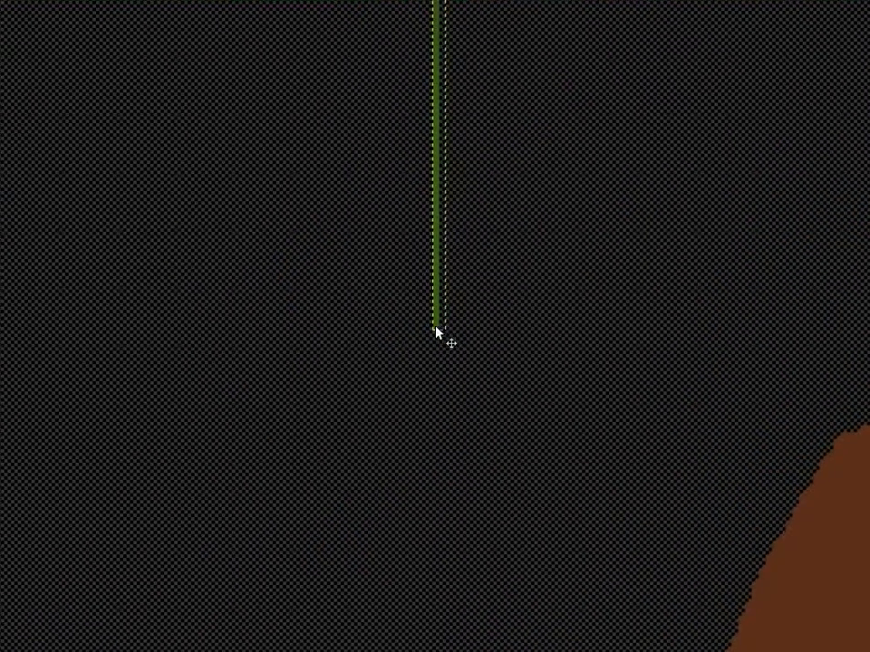
# Move the grass strip down onto the dark side of the mountain and duplicate the Mounts (512) grass layer
pyautogui.moveTo(435, 326); pyautogui.dragTo(333, 554)
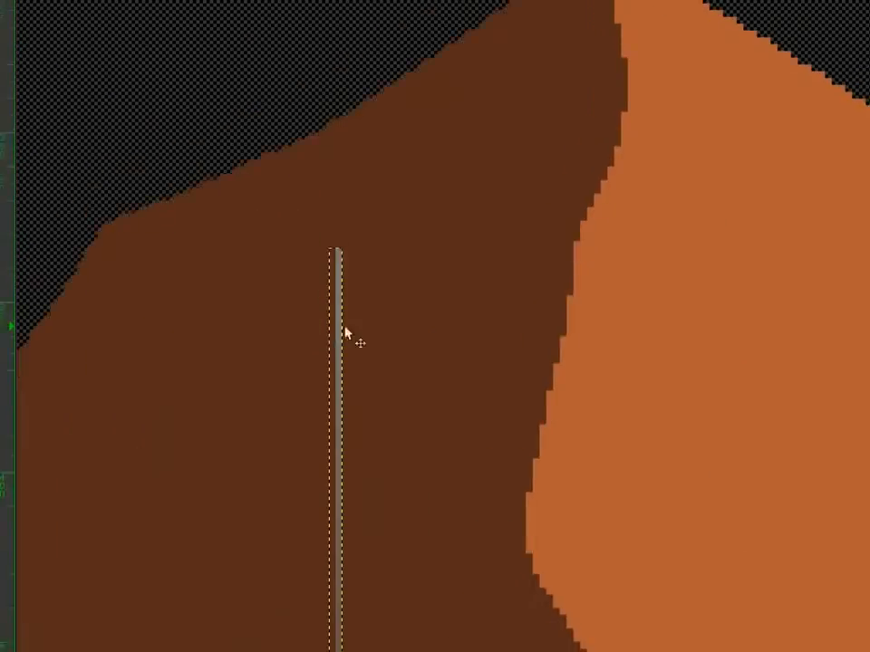
pyautogui.scroll(2, 345, 333)
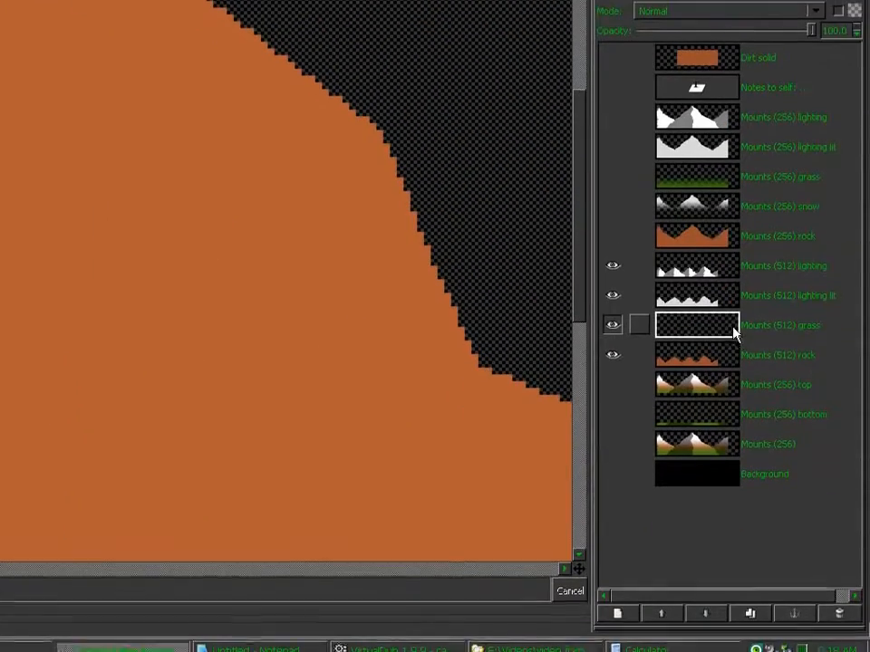
pyautogui.click(728, 332)
pyautogui.click(750, 603)
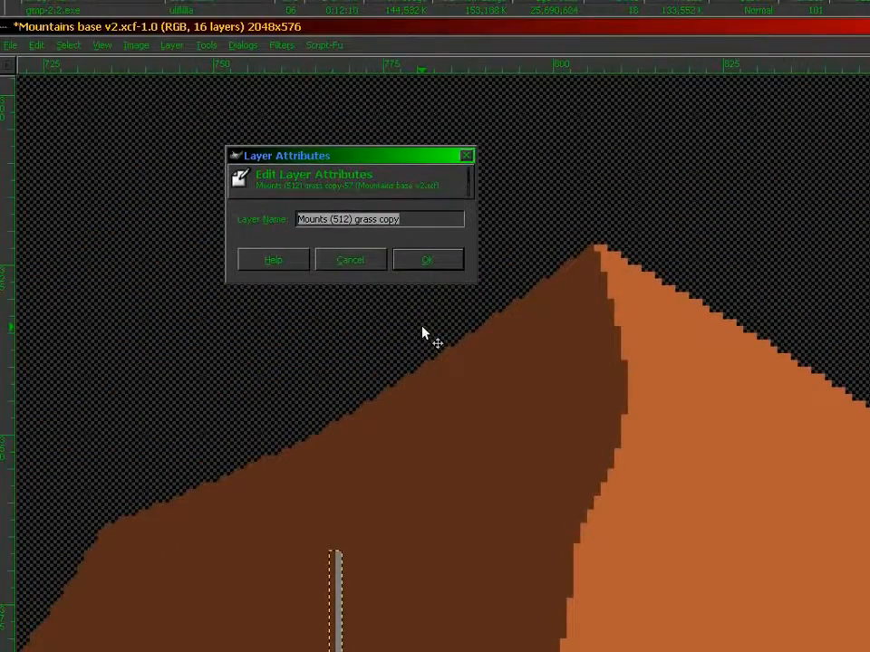
# Rename the duplicated grass layer as Mounts (512) snow
pyautogui.press('End')
pyautogui.hotkey('ctrl', 'shift', 'Left')
pyautogui.hotkey('ctrl', 'shift', 'Left')
pyautogui.press('BackSpace')
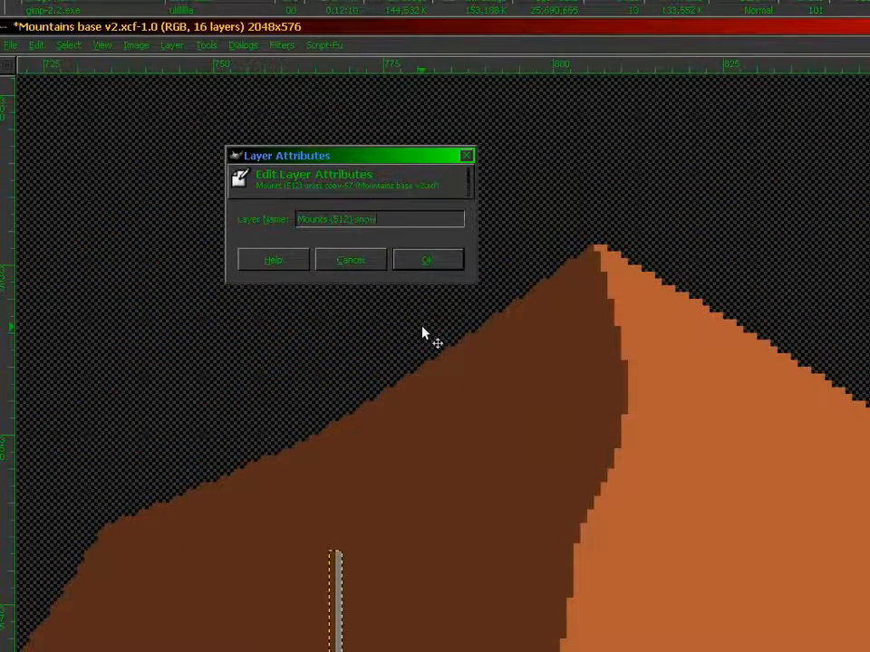
pyautogui.press('Return')
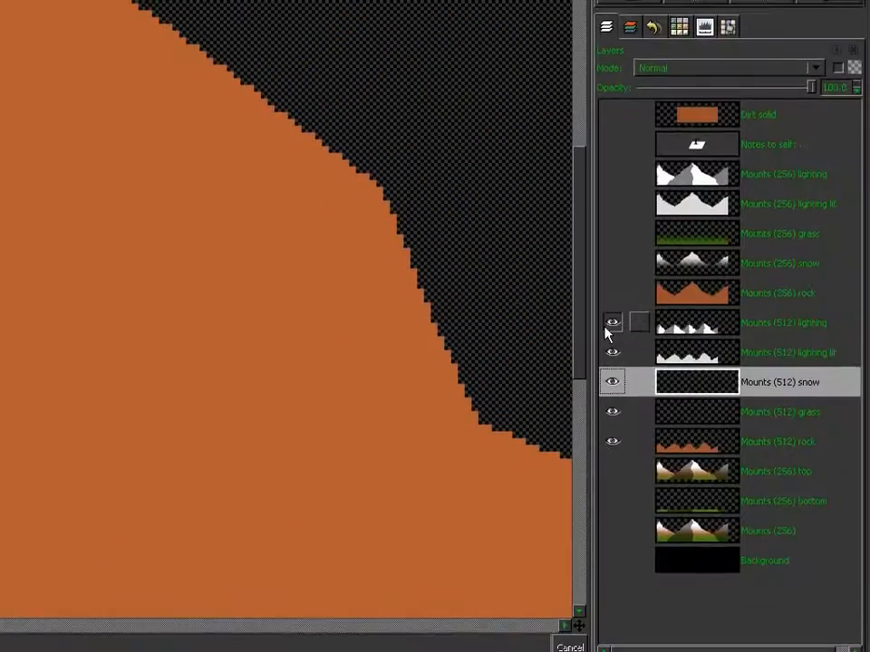
# Resize the Mounts (512) snow layer's boundary to 1 by 209 pixels with an X offset of -1
pyautogui.moveTo(581, 327); pyautogui.dragTo(555, 378)
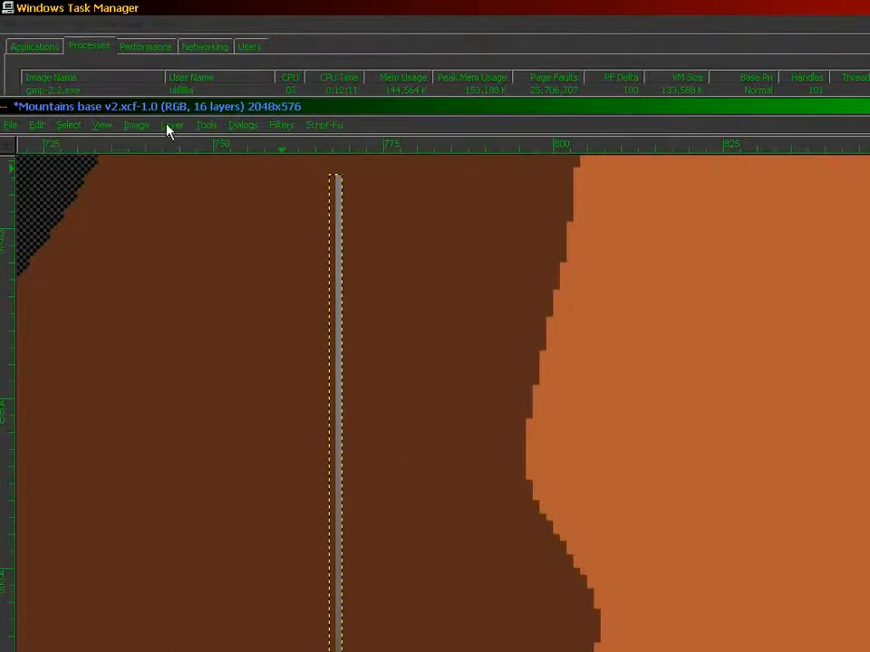
pyautogui.click(172, 125)
pyautogui.click(226, 322)
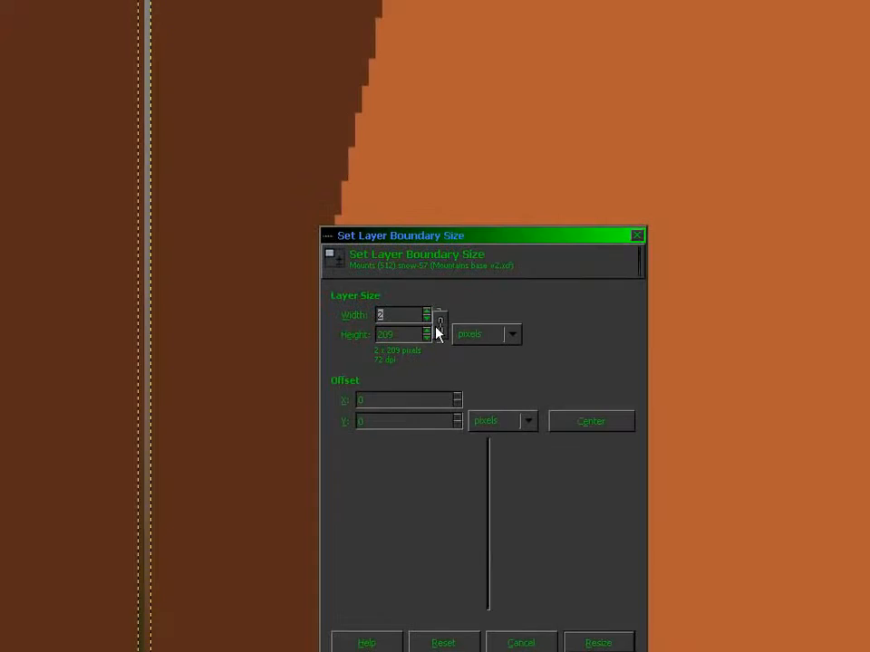
pyautogui.click(427, 319)
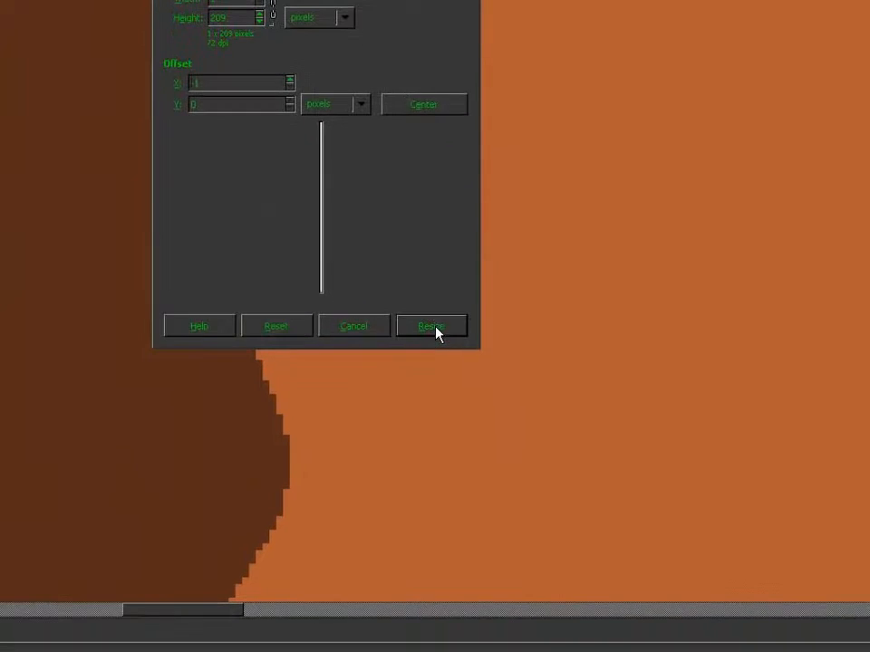
pyautogui.click(574, 567)
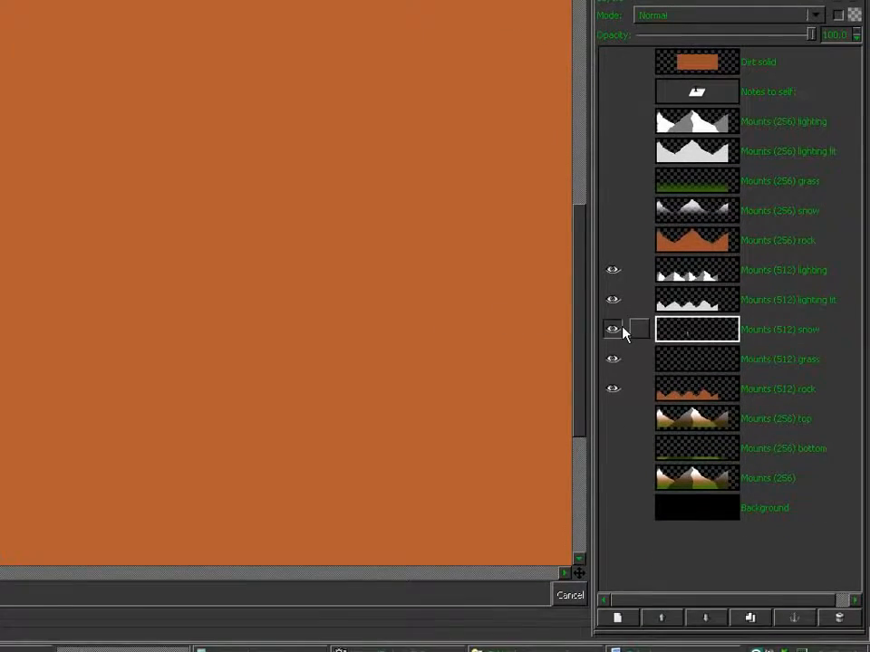
# Hide the snow layer and resize the Mounts (512) grass layer's boundary to 1 by 209 pixels with an X offset of 0
pyautogui.click(622, 331)
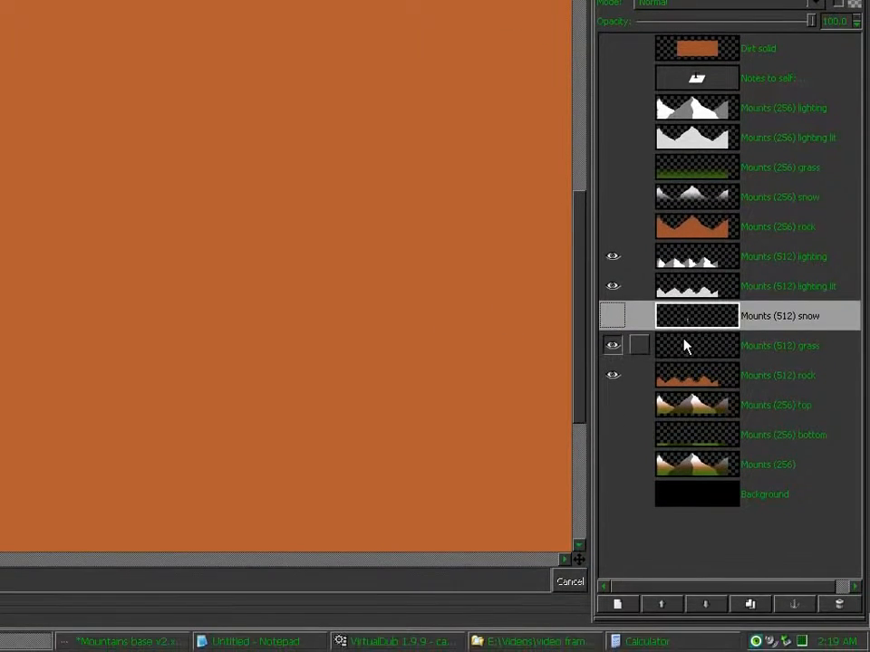
pyautogui.click(684, 345)
pyautogui.click(171, 125)
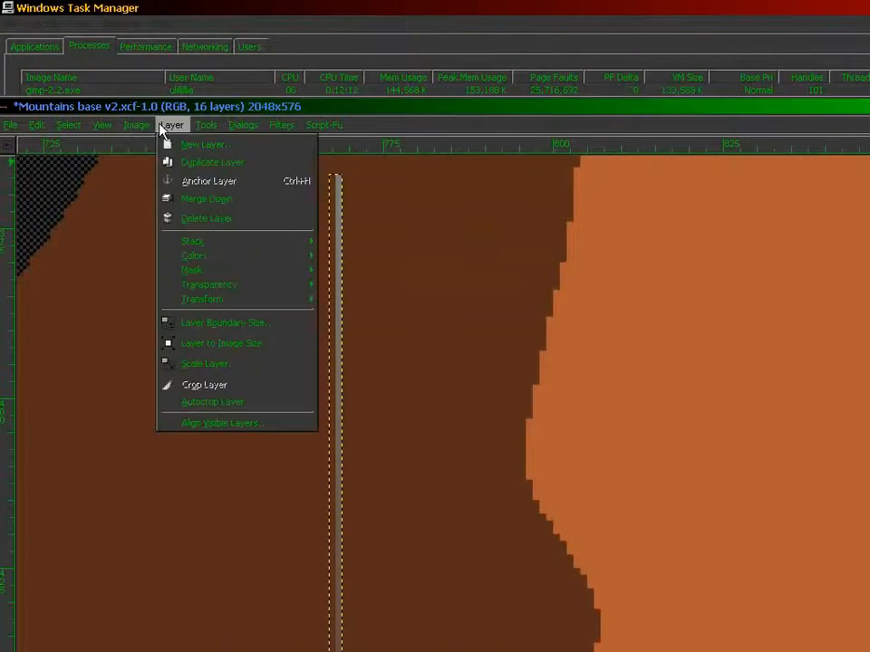
pyautogui.click(209, 323)
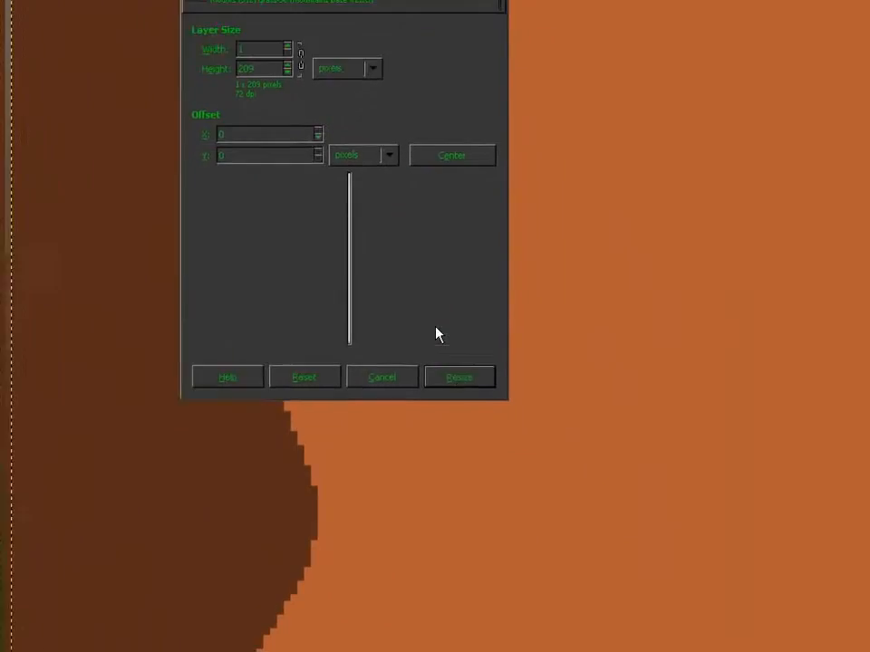
pyautogui.click(458, 377)
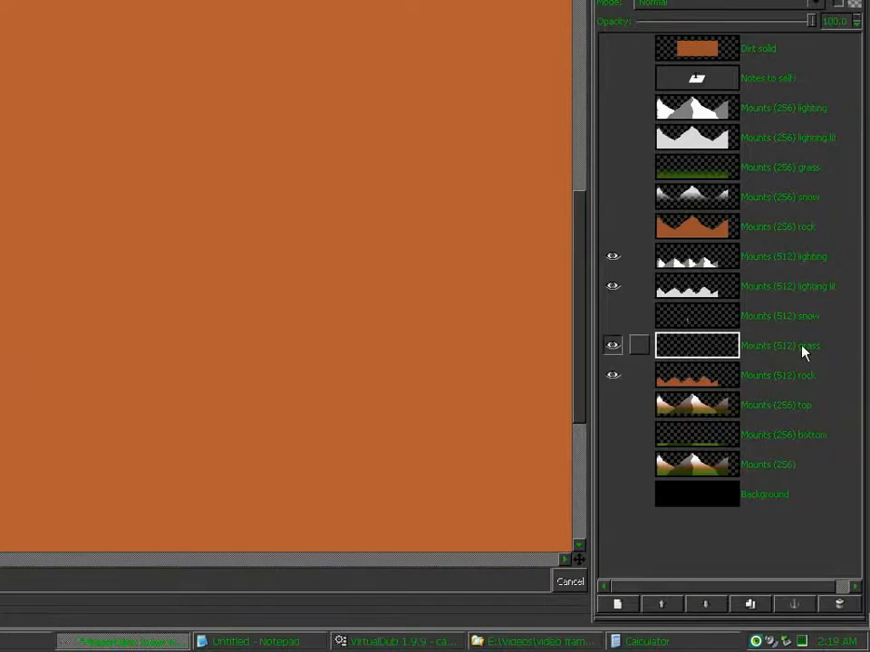
# Show the snow layer again and scale the Mounts (512) grass layer to 1536 by 209 pixels
pyautogui.click(612, 315)
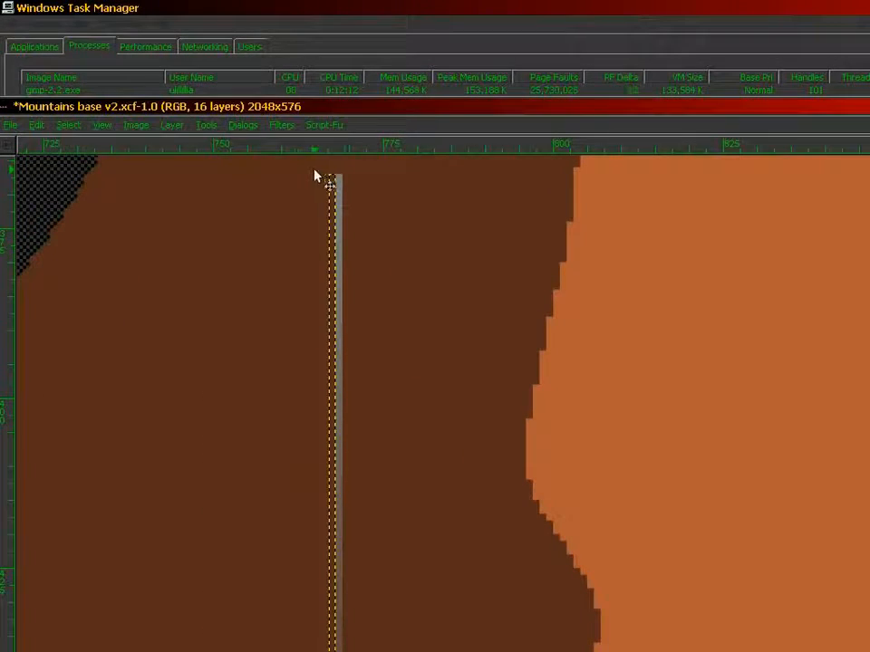
pyautogui.click(168, 126)
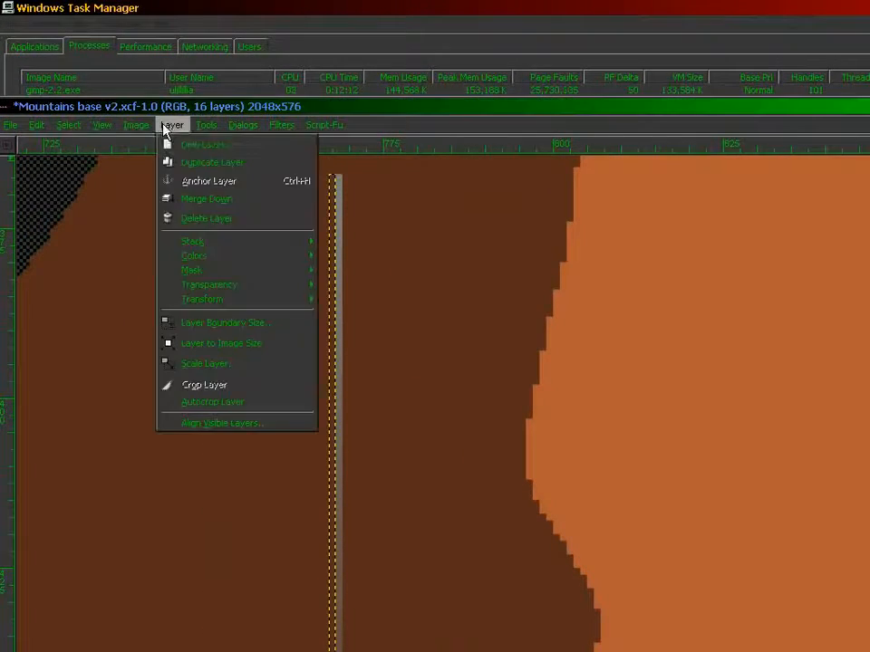
pyautogui.click(201, 363)
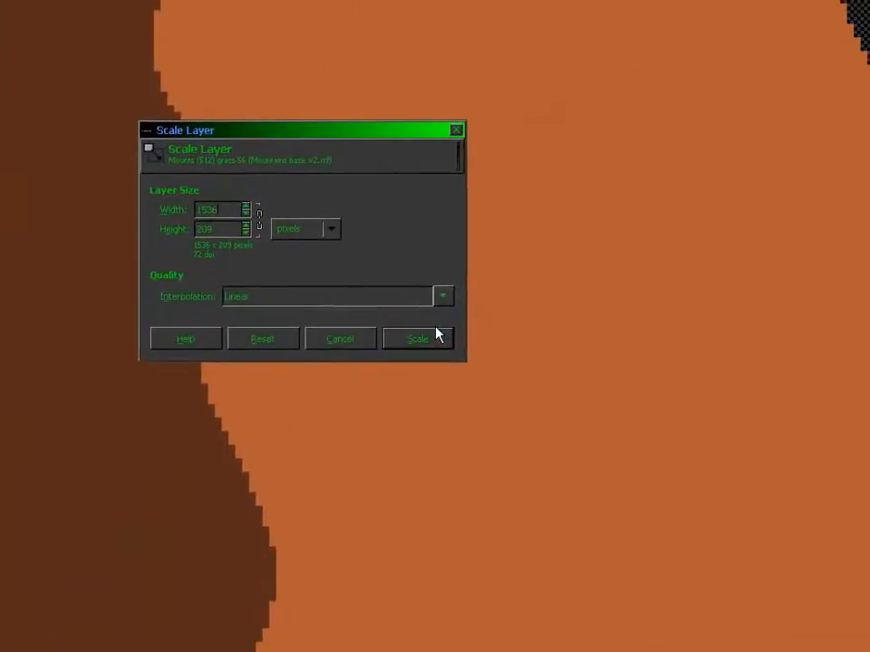
pyautogui.click(417, 328)
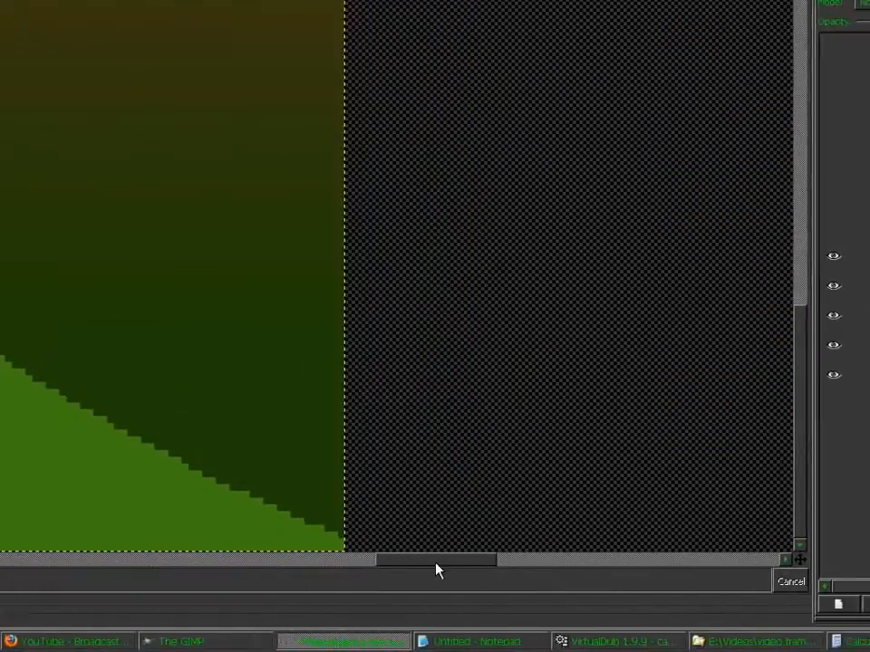
# Scale the Mounts (512) snow layer to 1536 by 209 pixels
pyautogui.moveTo(436, 566); pyautogui.dragTo(20, 553)
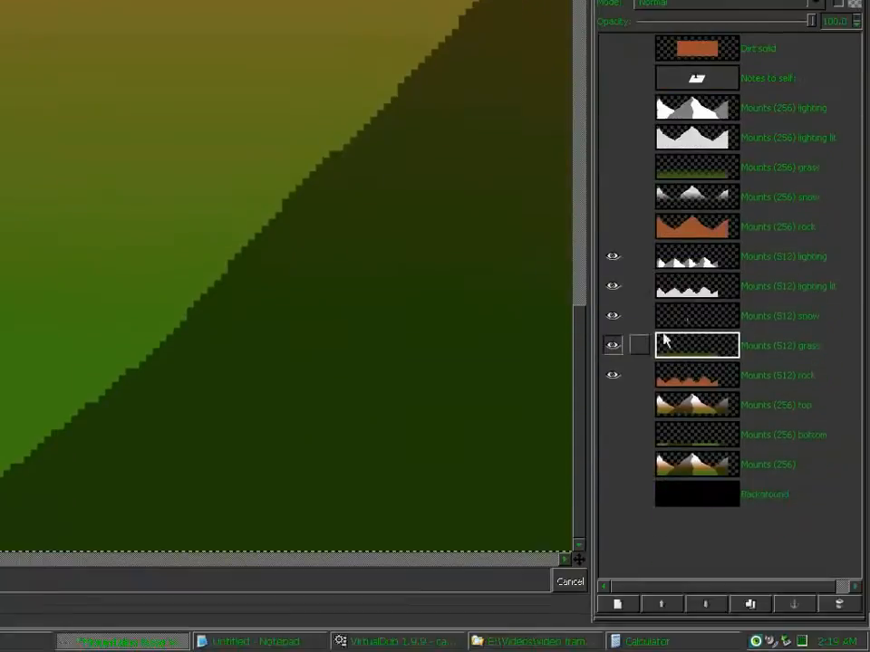
pyautogui.click(719, 324)
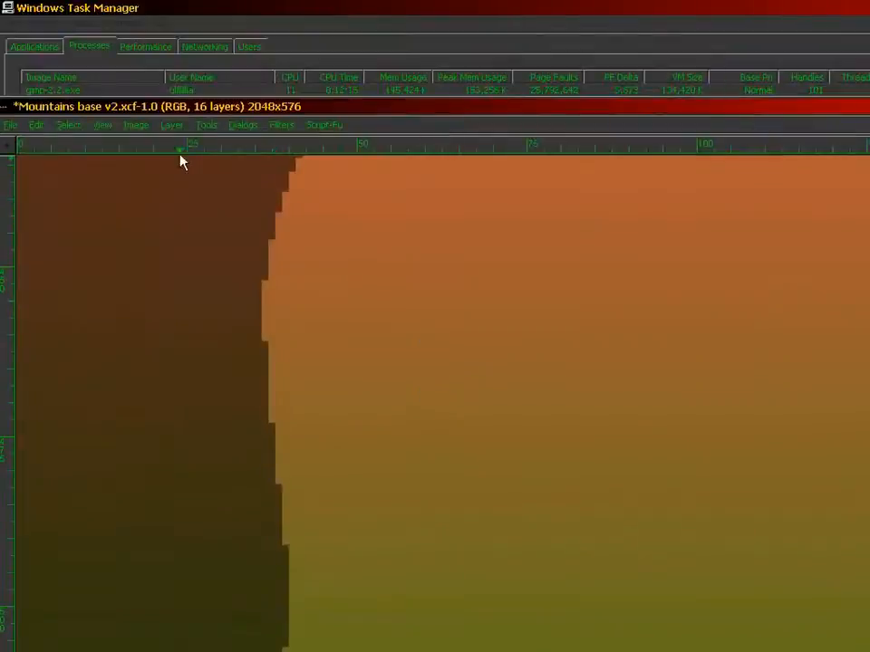
pyautogui.click(171, 125)
pyautogui.click(204, 363)
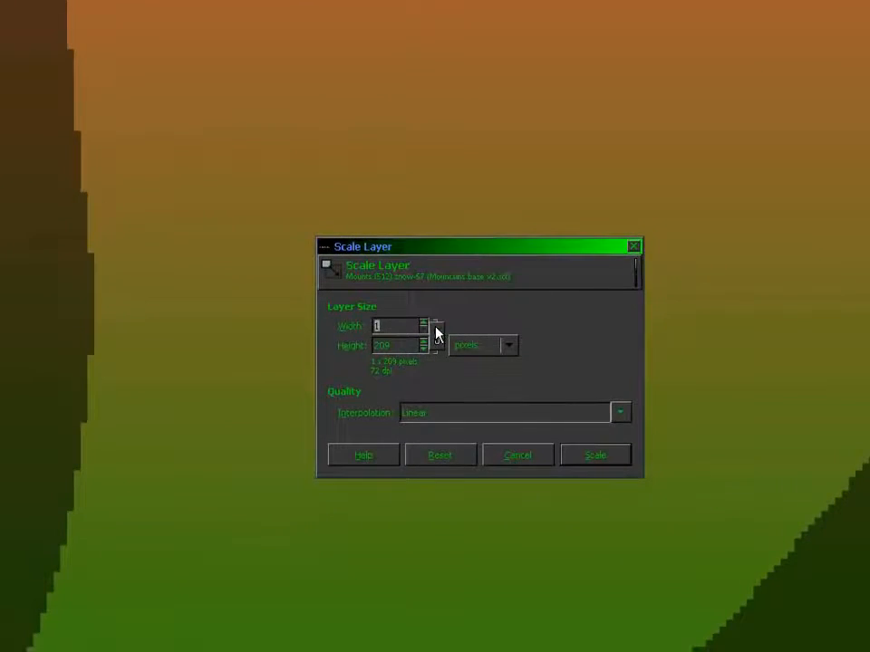
pyautogui.write('1536')
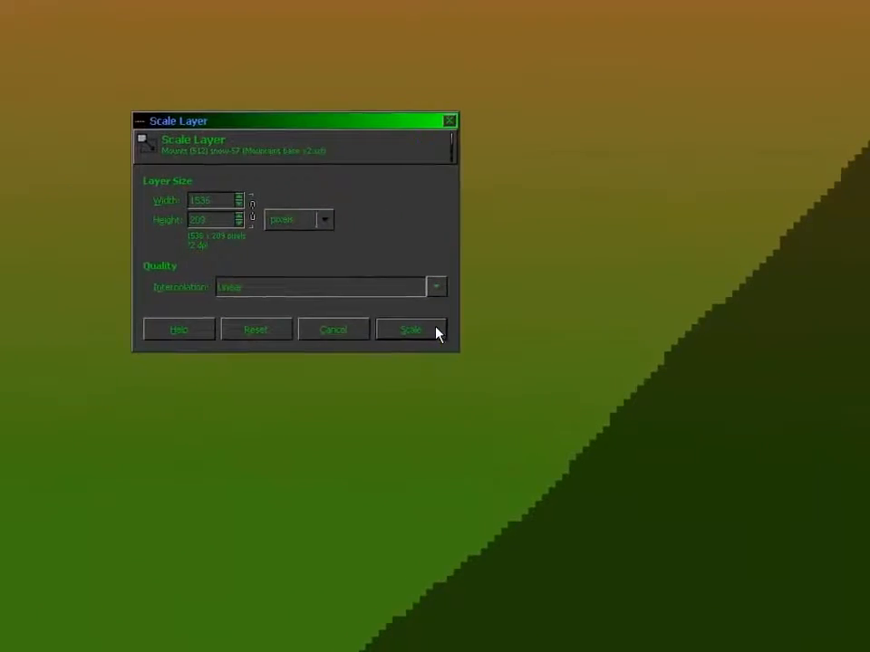
pyautogui.click(648, 457)
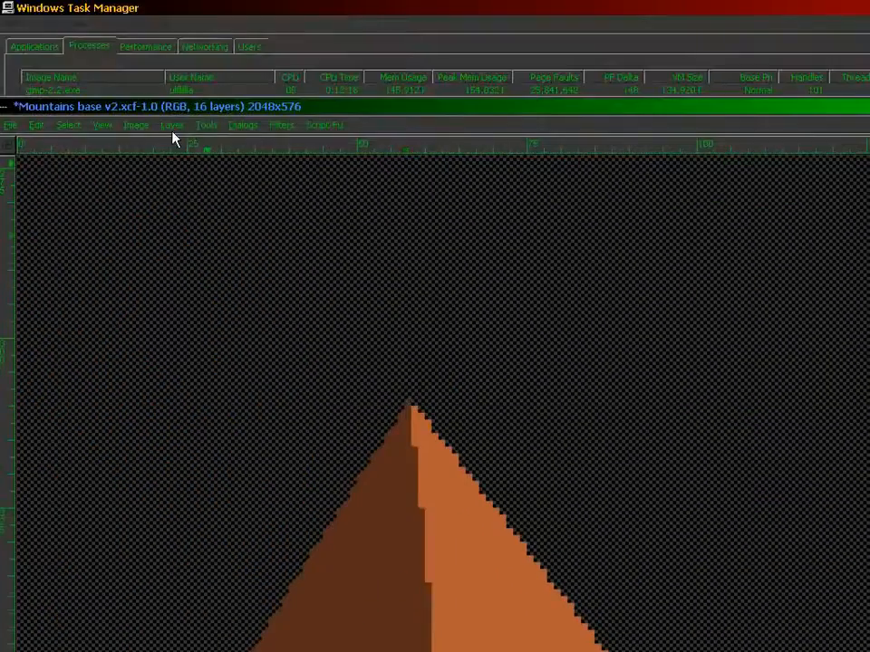
# Resize the Mounts (512) snow layer's boundary to 1536 by 288 pixels with a Y offset of 79
pyautogui.click(168, 124)
pyautogui.click(220, 328)
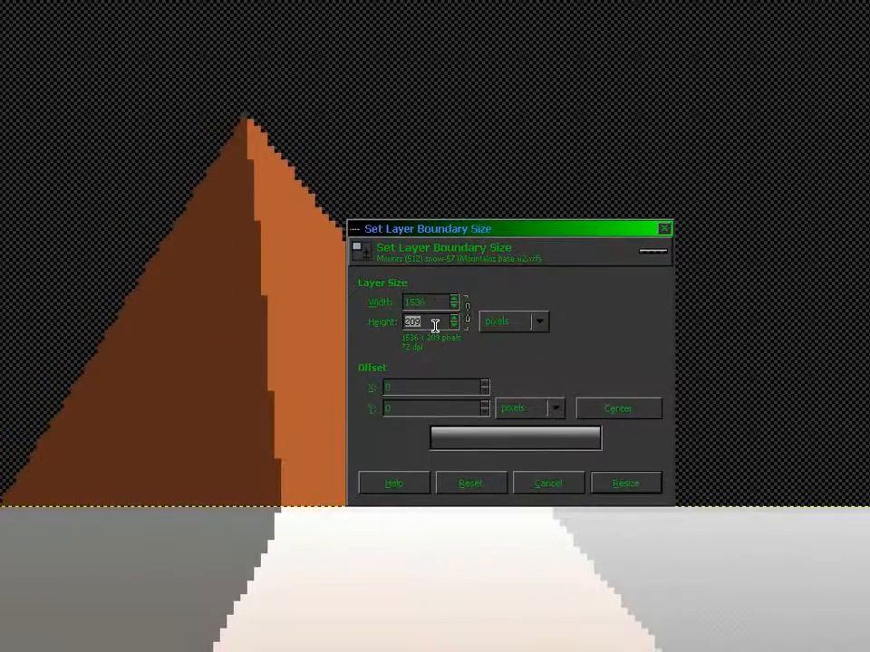
pyautogui.write('288')
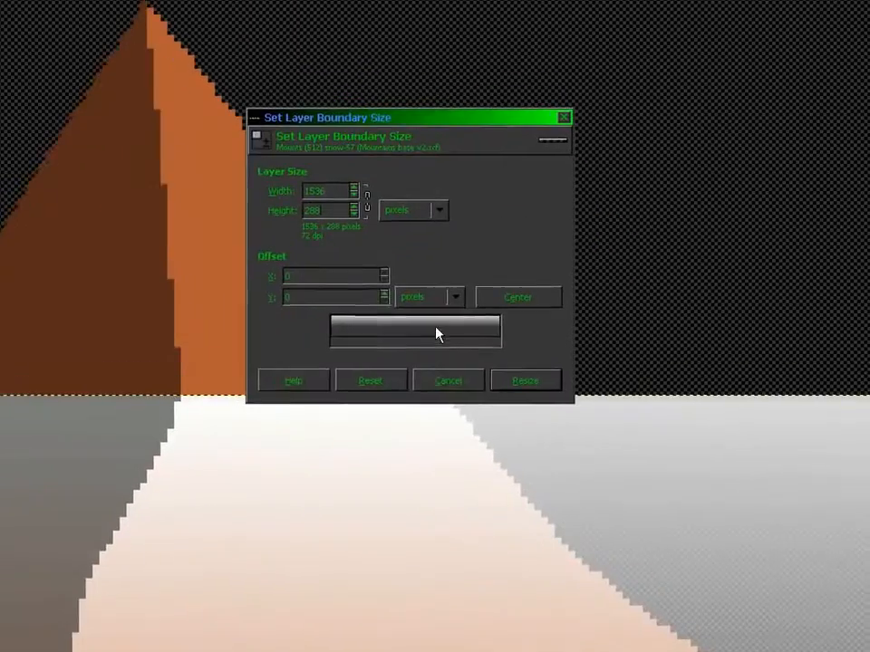
pyautogui.moveTo(536, 437); pyautogui.dragTo(523, 460)
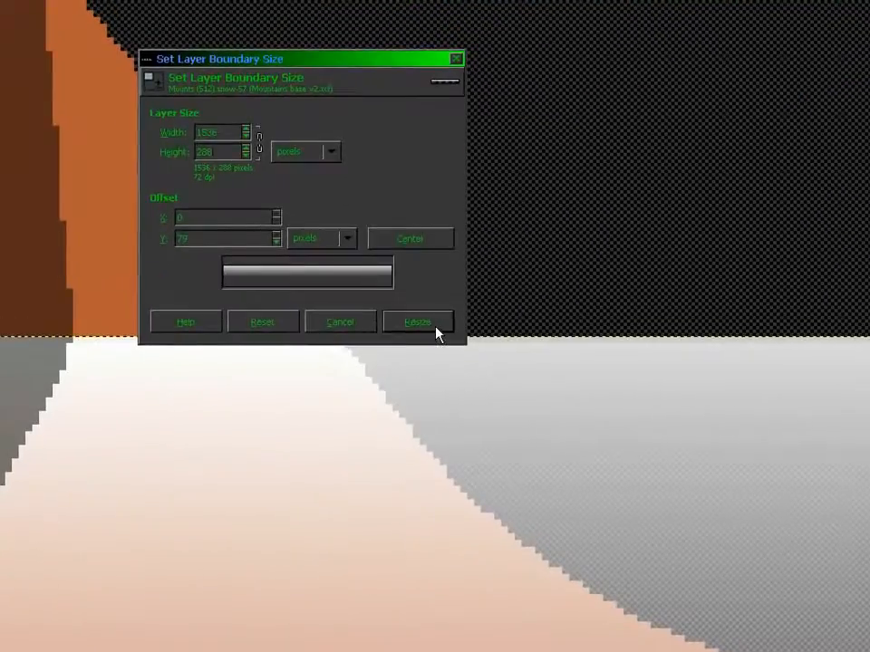
pyautogui.click(426, 310)
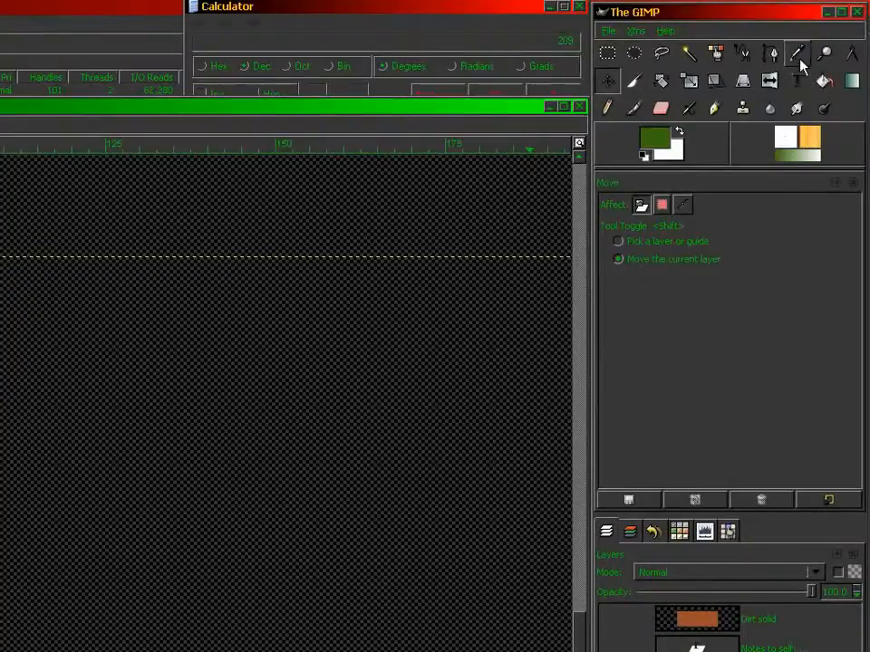
# Pick the light grey from the snow fade's upper edge and bucket-fill the empty area above it on the snow layer
pyautogui.click(798, 54)
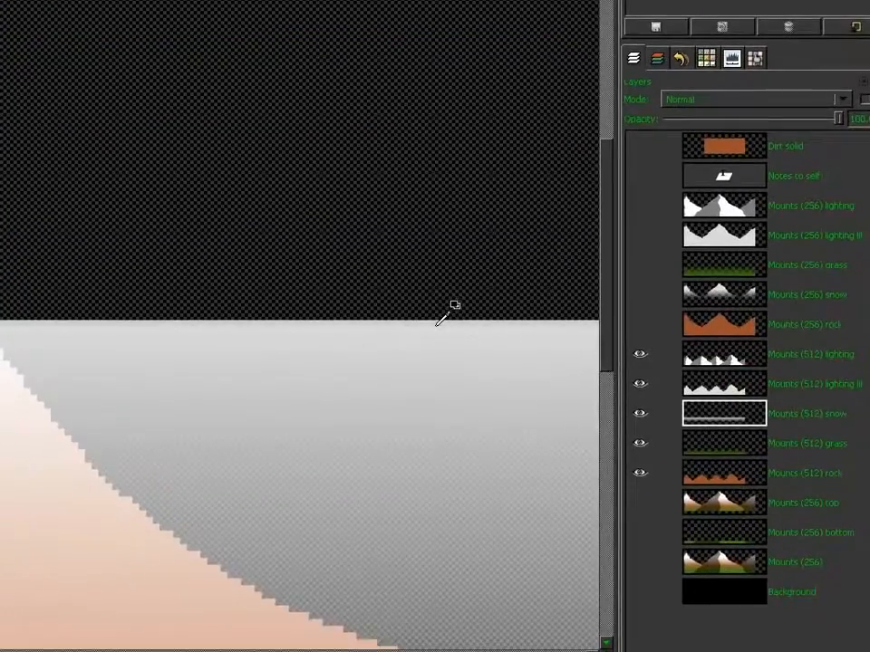
pyautogui.click(442, 317)
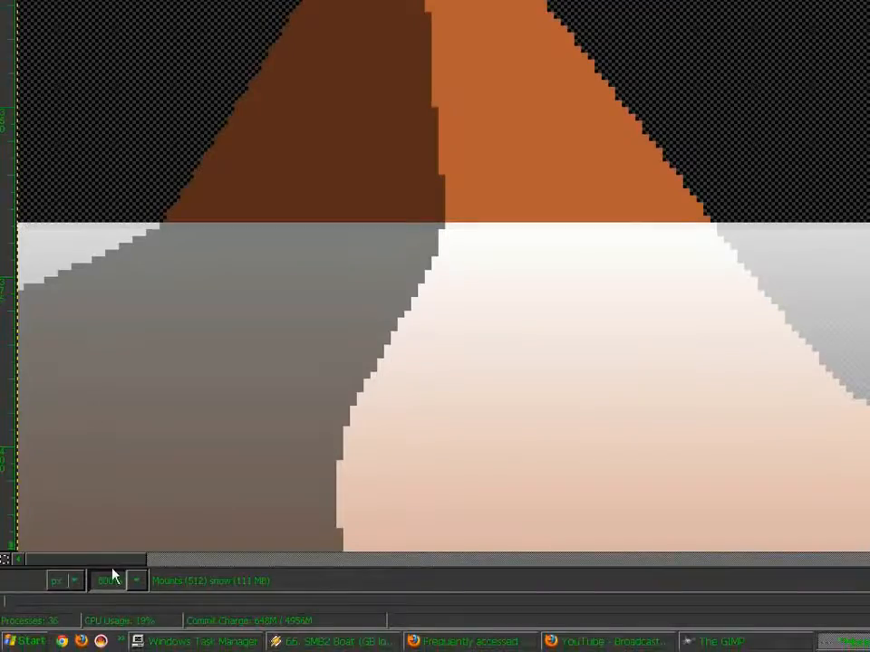
pyautogui.moveTo(112, 561)
pyautogui.mouseDown()
pyautogui.moveTo(357, 532)
pyautogui.moveTo(436, 484)
pyautogui.moveTo(436, 530)
pyautogui.mouseUp()
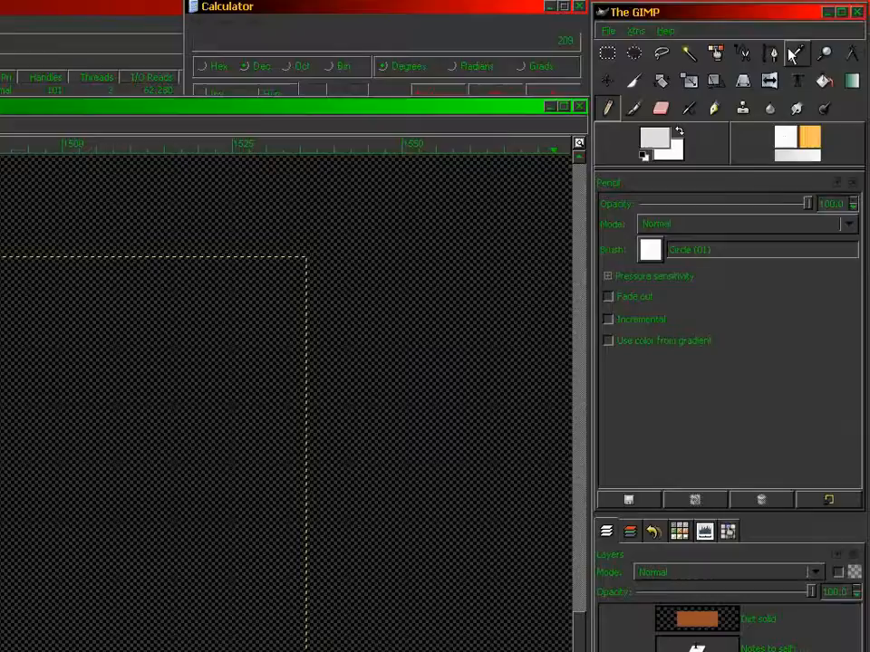
pyautogui.click(790, 52)
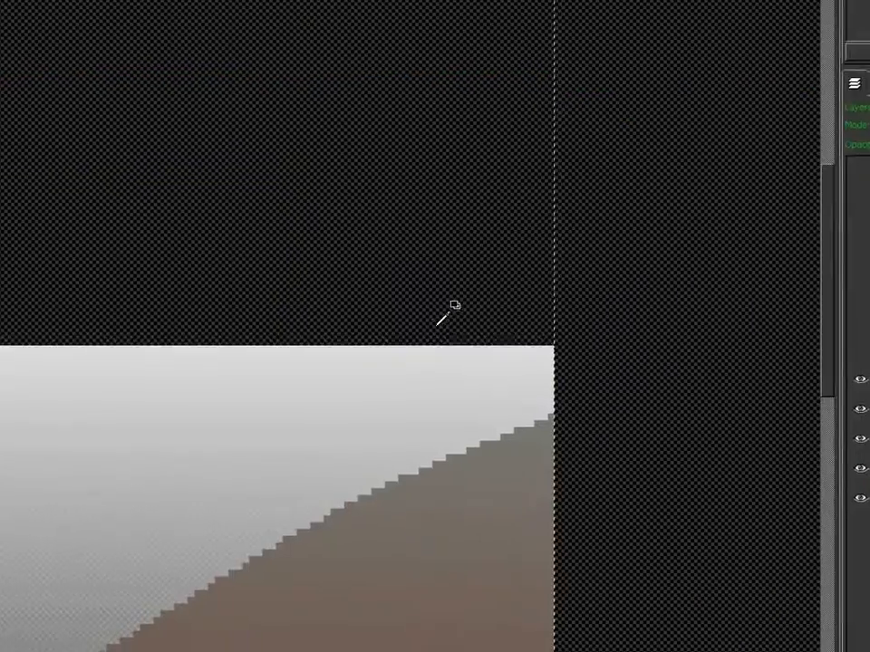
pyautogui.click(445, 347)
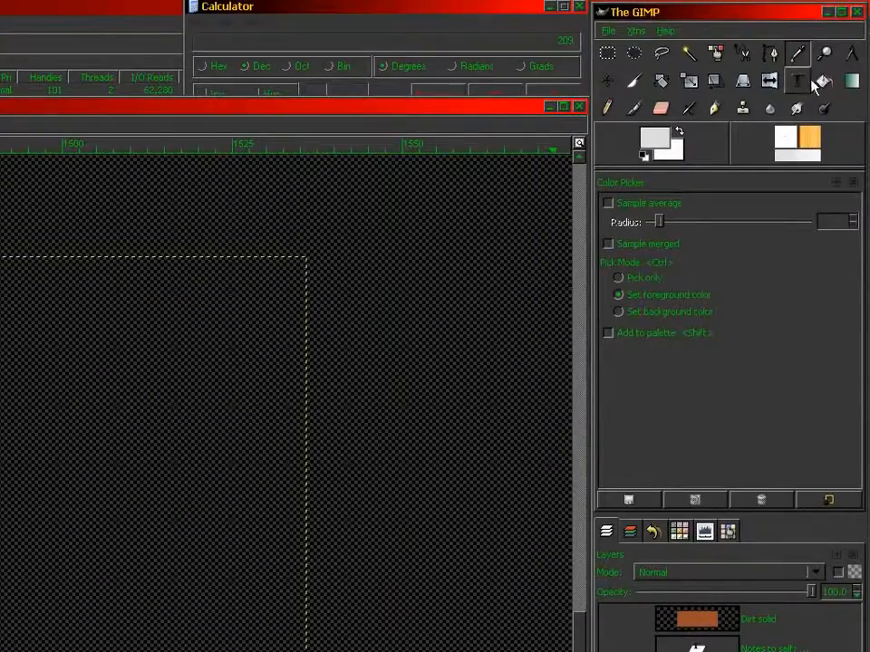
pyautogui.click(819, 82)
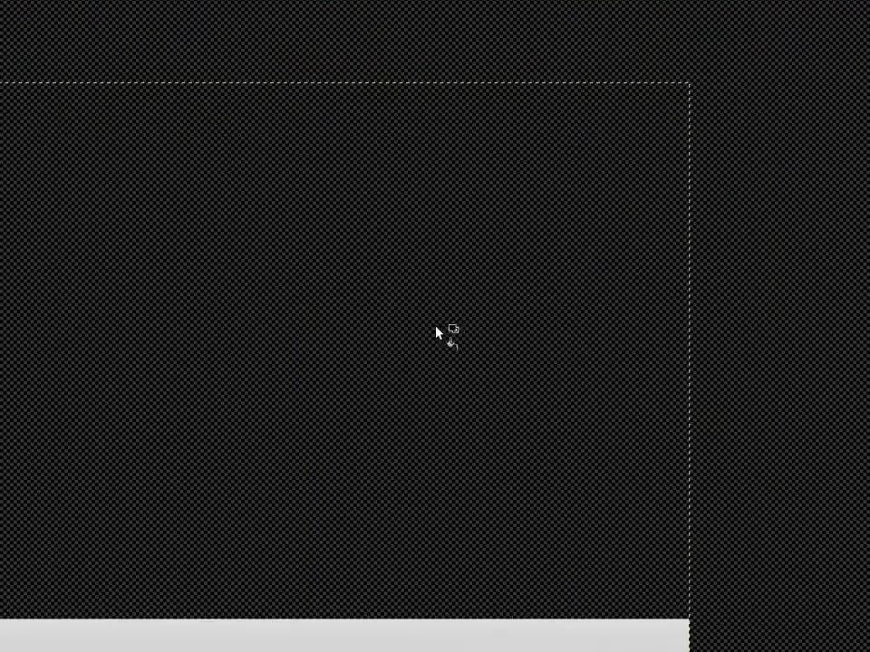
pyautogui.click(53, 502)
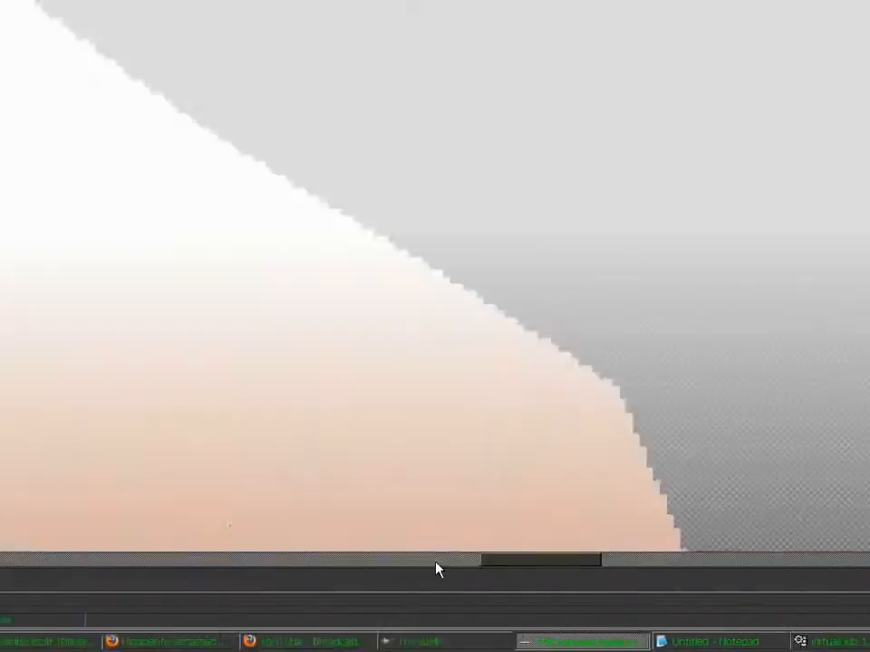
# Examine the snow fade across the mountains at several zoom levels and compare it with the Mounts (256) layer shown alone
pyautogui.moveTo(436, 562); pyautogui.dragTo(96, 537)
pyautogui.press('-')
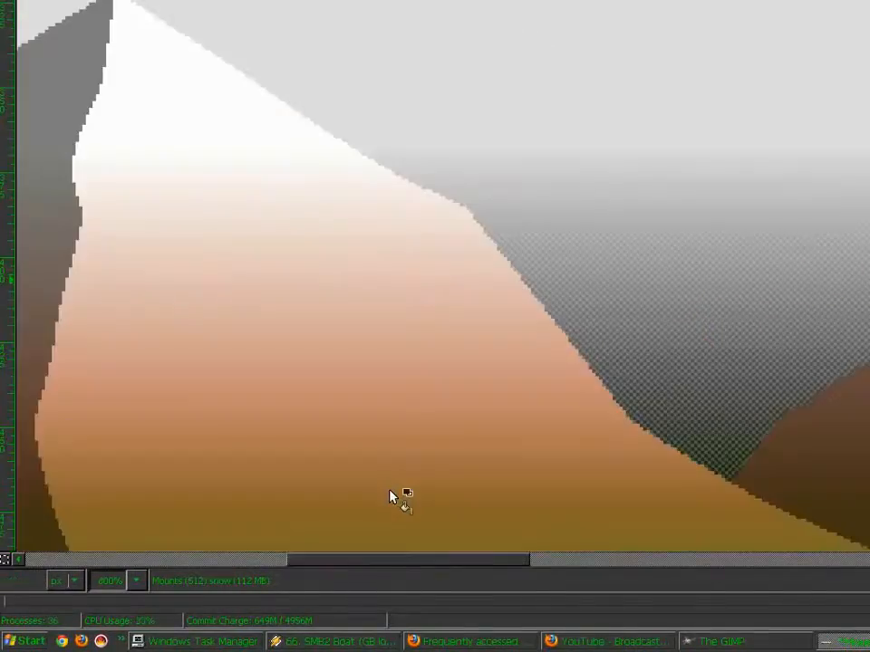
pyautogui.press('-')
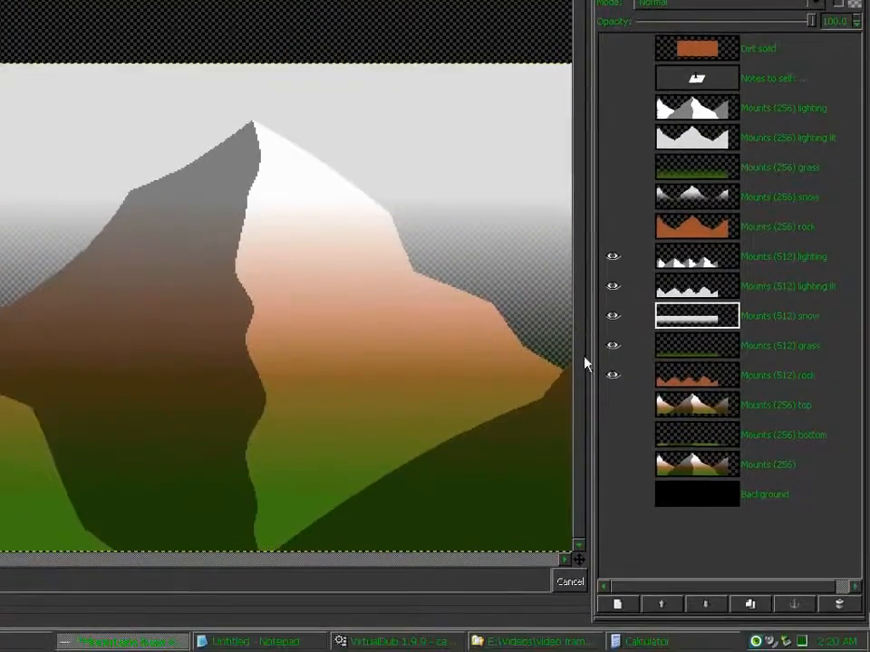
pyautogui.keyDown('shift'); pyautogui.click(612, 466); pyautogui.keyUp('shift')
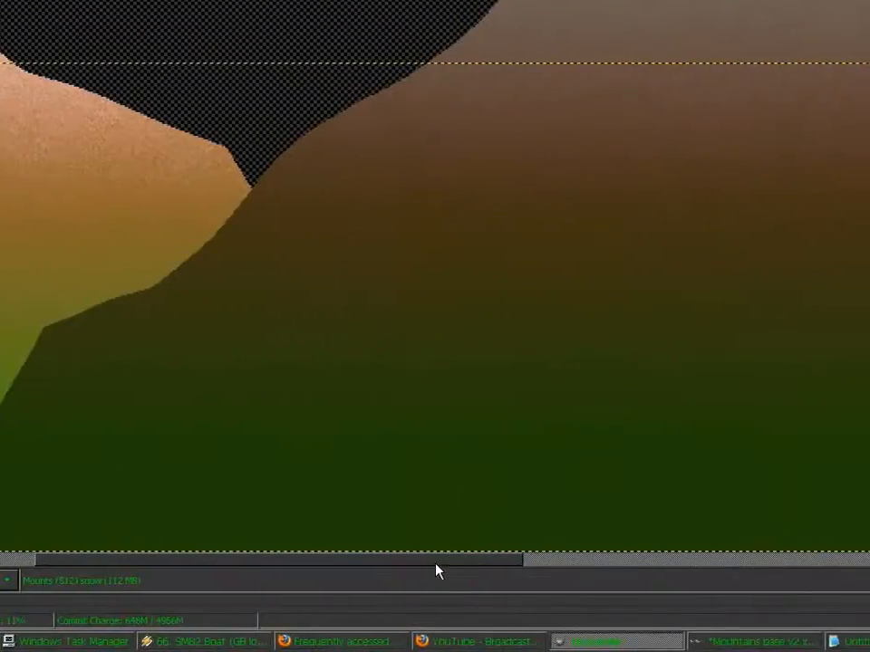
pyautogui.moveTo(436, 563); pyautogui.dragTo(629, 566)
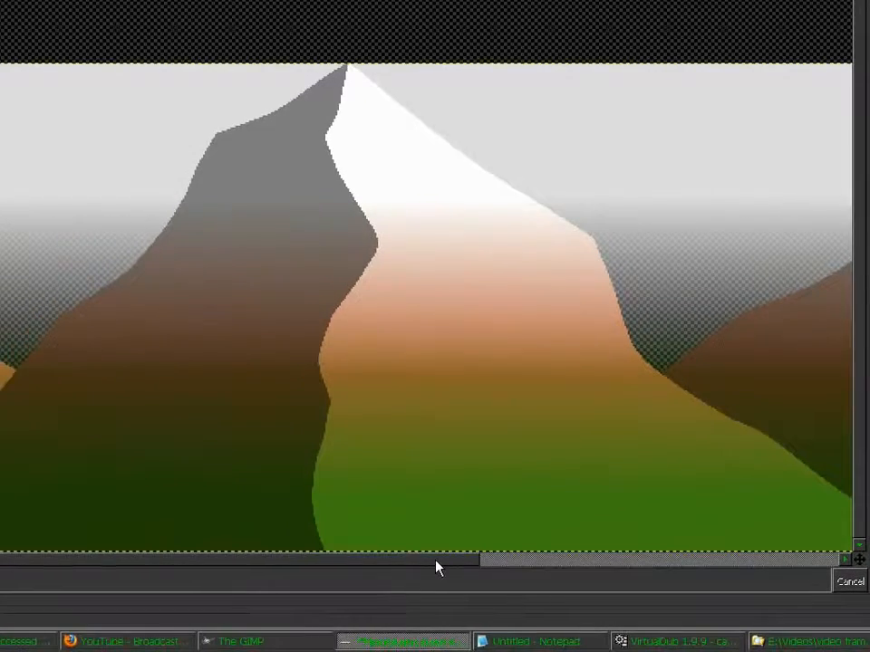
pyautogui.moveTo(435, 567); pyautogui.dragTo(471, 568)
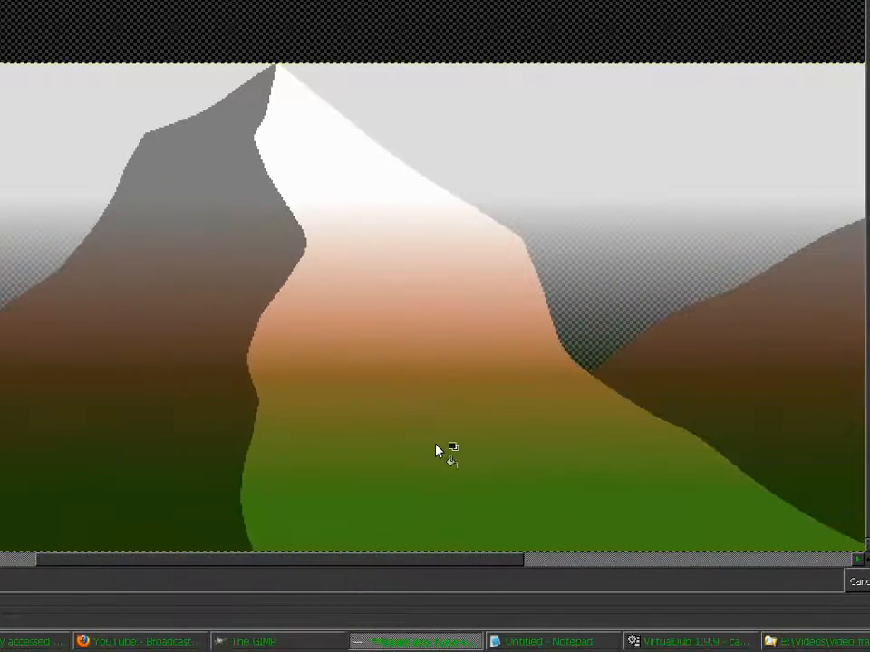
pyautogui.press('3')
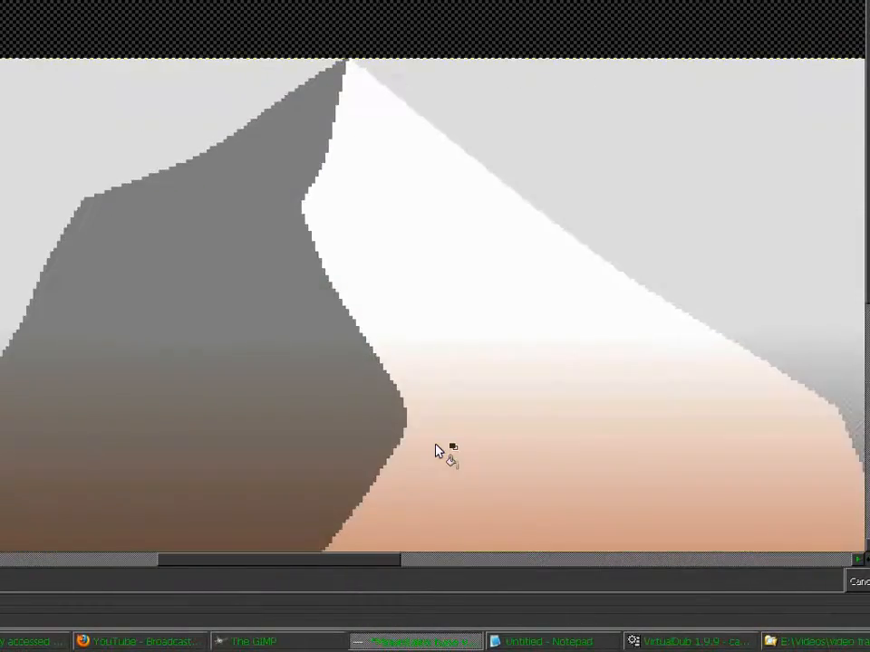
pyautogui.press('4')
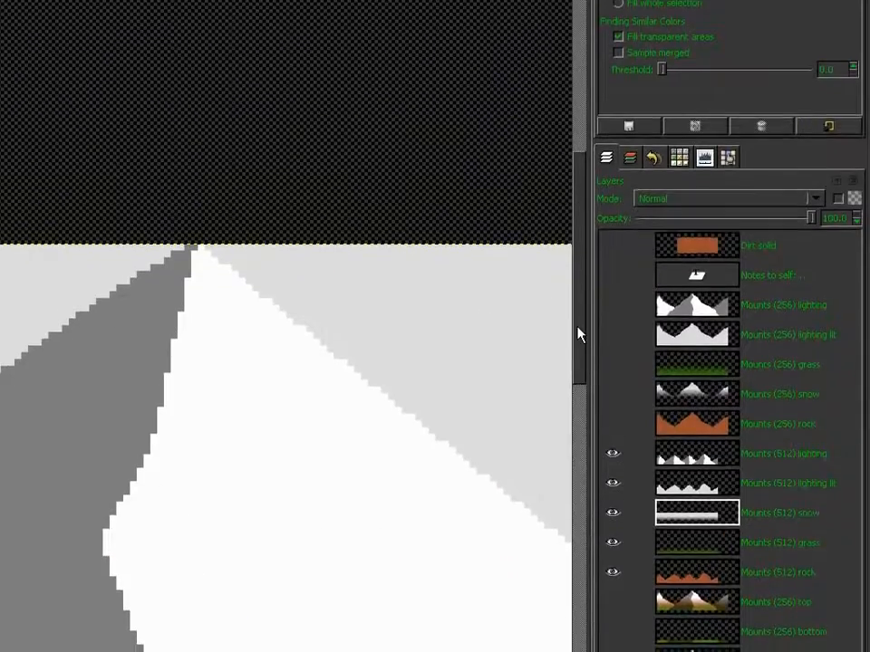
pyautogui.moveTo(577, 327); pyautogui.dragTo(583, 510)
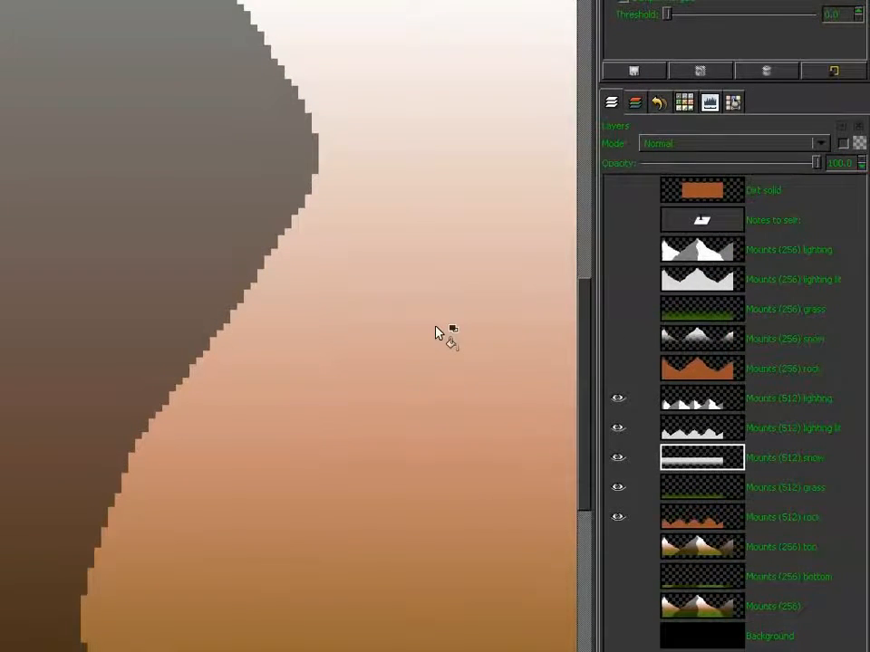
pyautogui.press('-')
pyautogui.press('-')
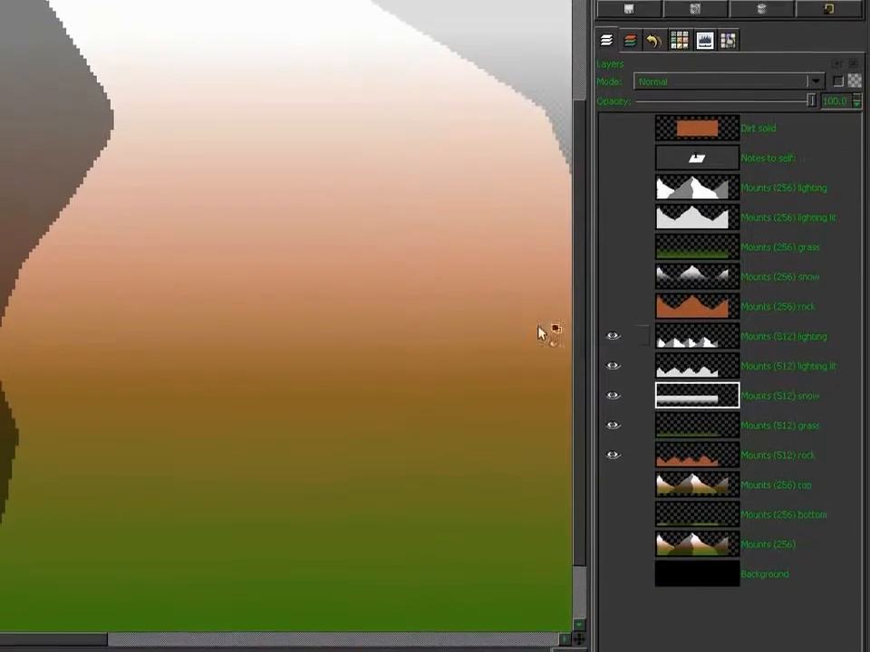
pyautogui.moveTo(585, 327); pyautogui.dragTo(587, 440)
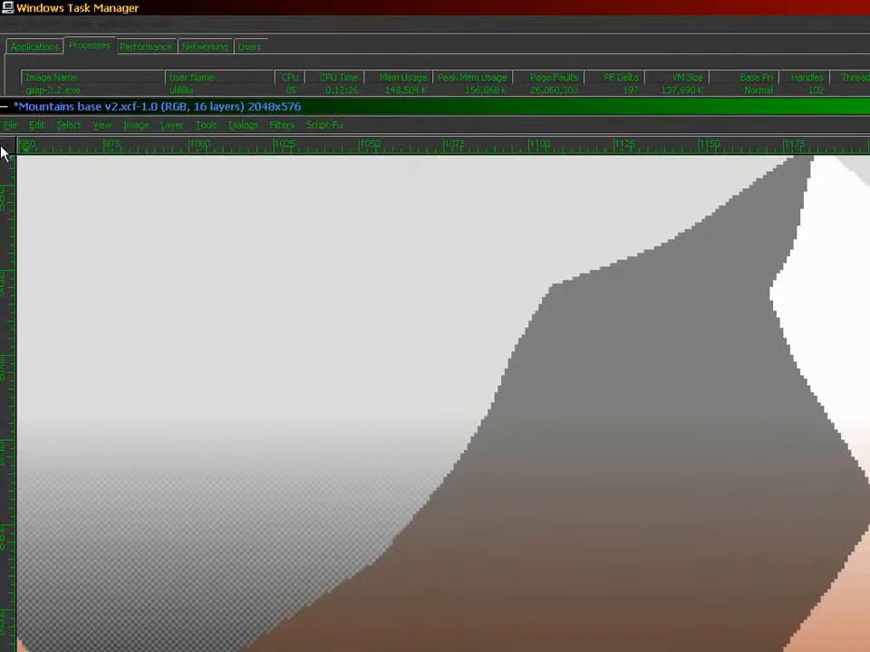
# Save the image and switch to the rectangle select tool
pyautogui.click(11, 125)
pyautogui.click(46, 243)
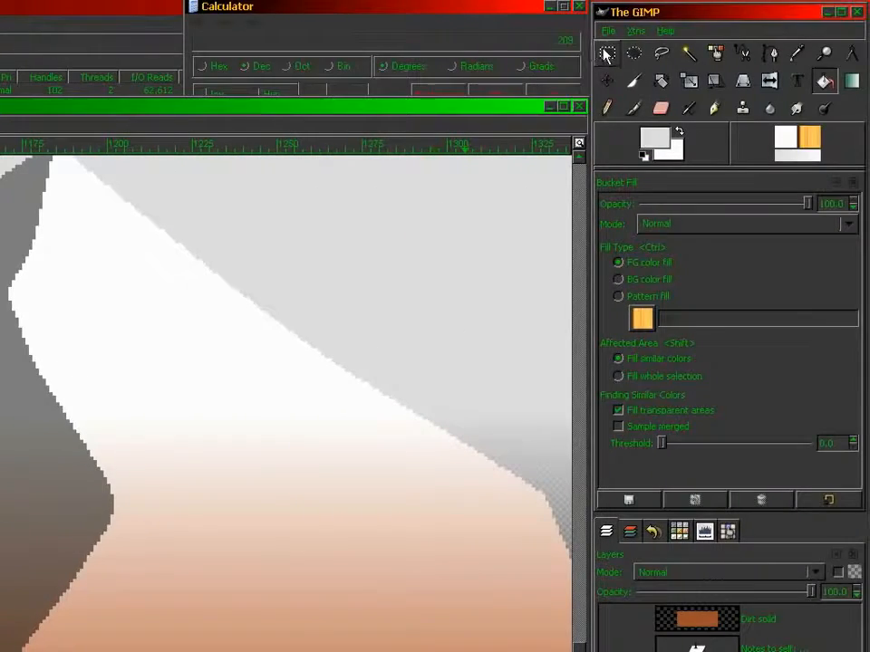
pyautogui.click(607, 55)
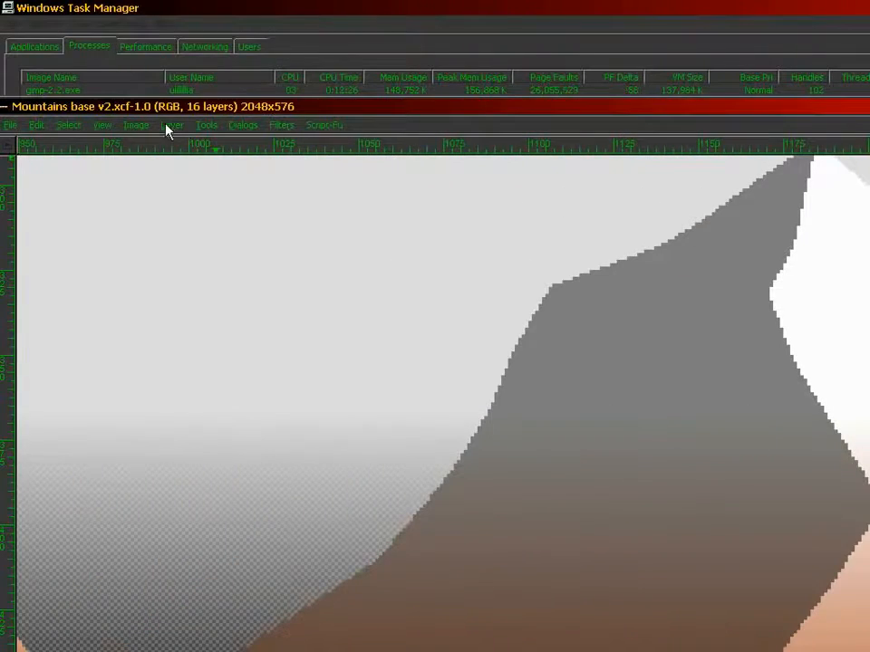
# Apply the Spread noise filter to the Mounts (512) snow layer with 8 px horizontal and vertical amounts
pyautogui.click(281, 125)
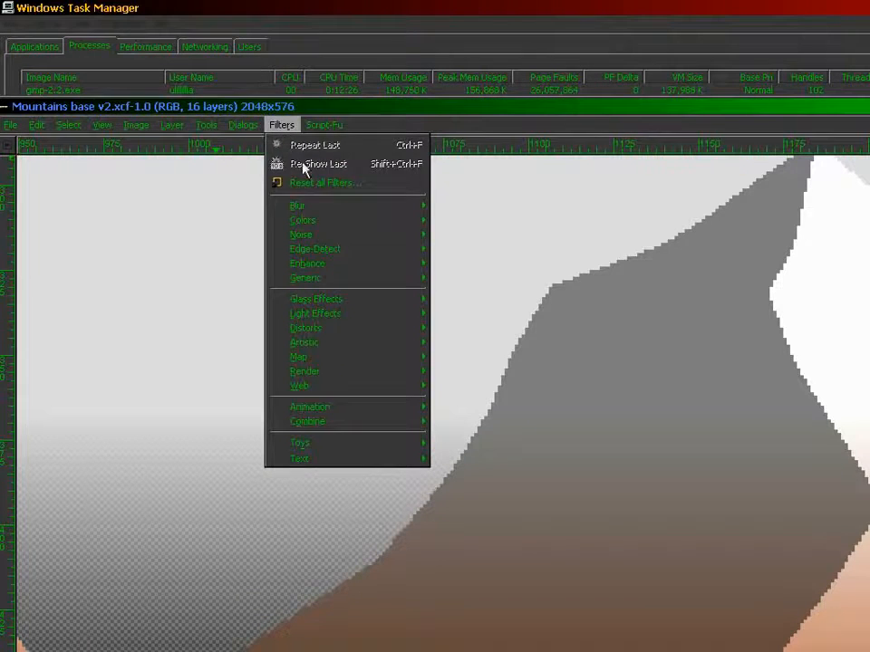
pyautogui.moveTo(336, 234)
pyautogui.click(453, 310)
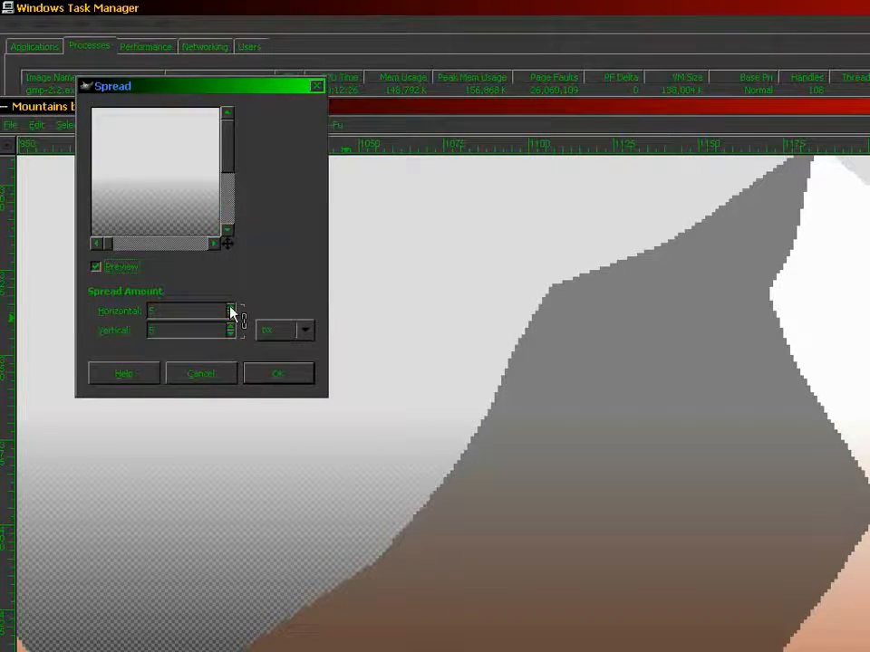
pyautogui.click(231, 309)
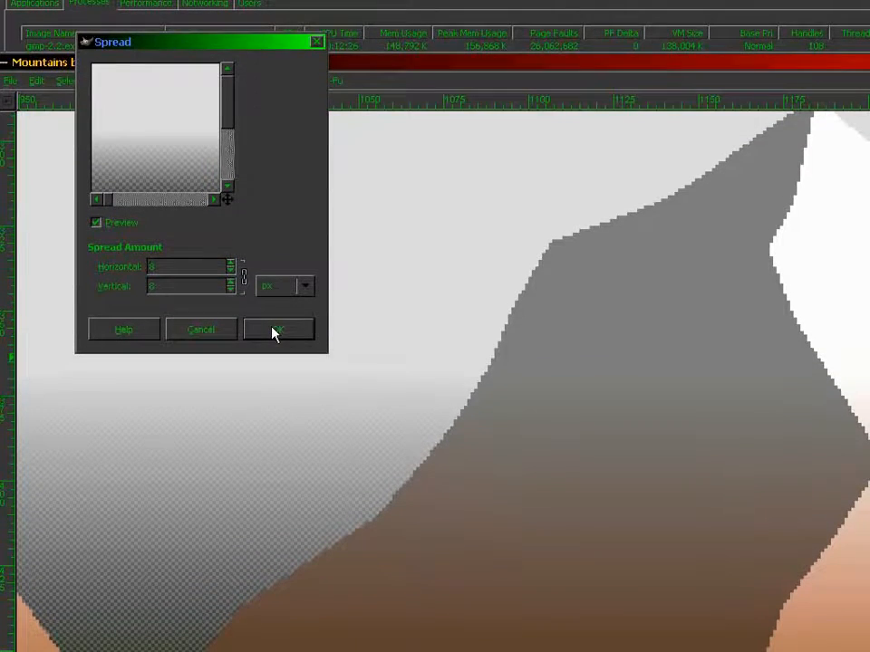
pyautogui.click(276, 331)
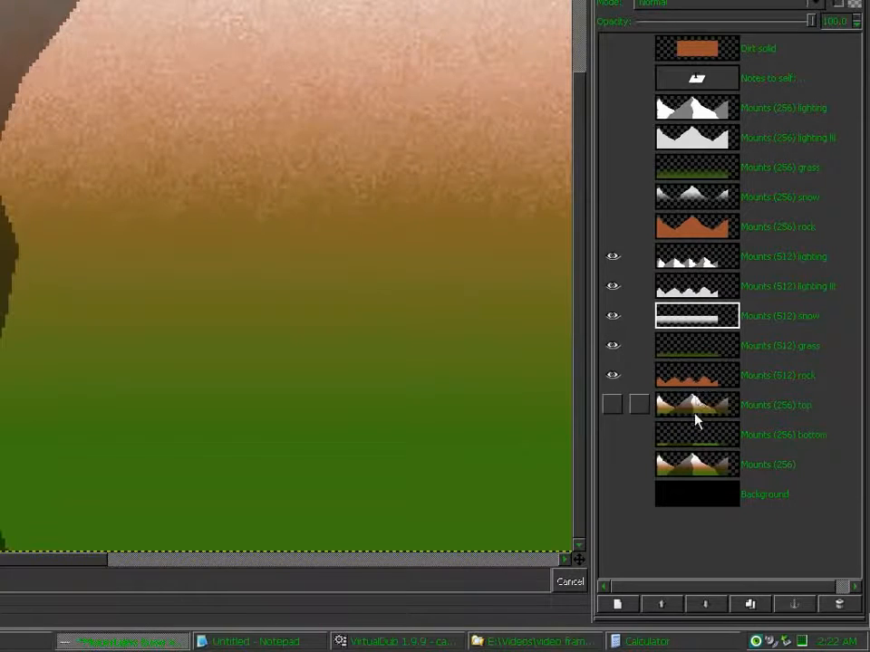
# Select the Mounts (512) grass layer and temporarily hide the Mounts (512) rock layer to inspect the grass fade
pyautogui.click(700, 354)
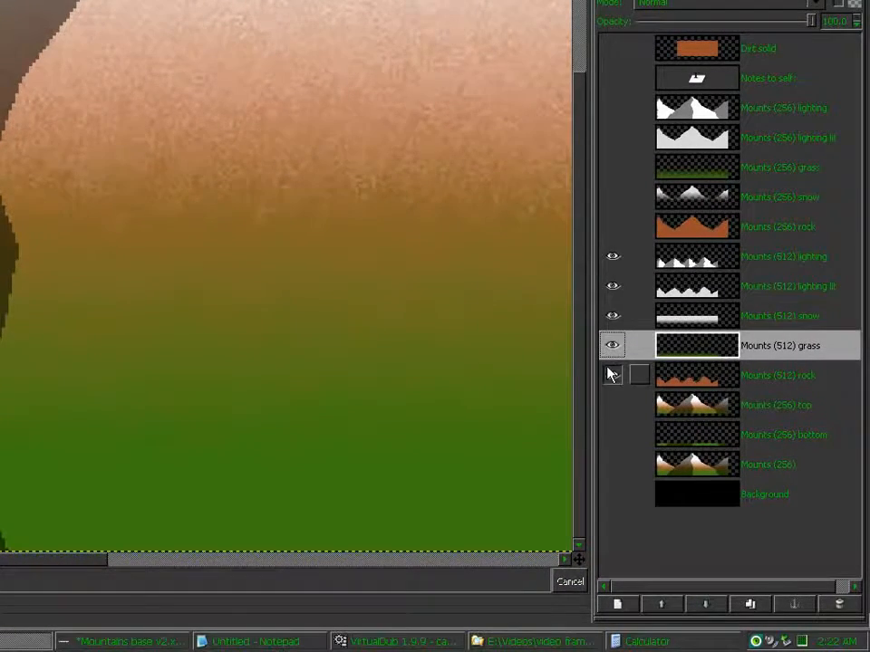
pyautogui.click(613, 390)
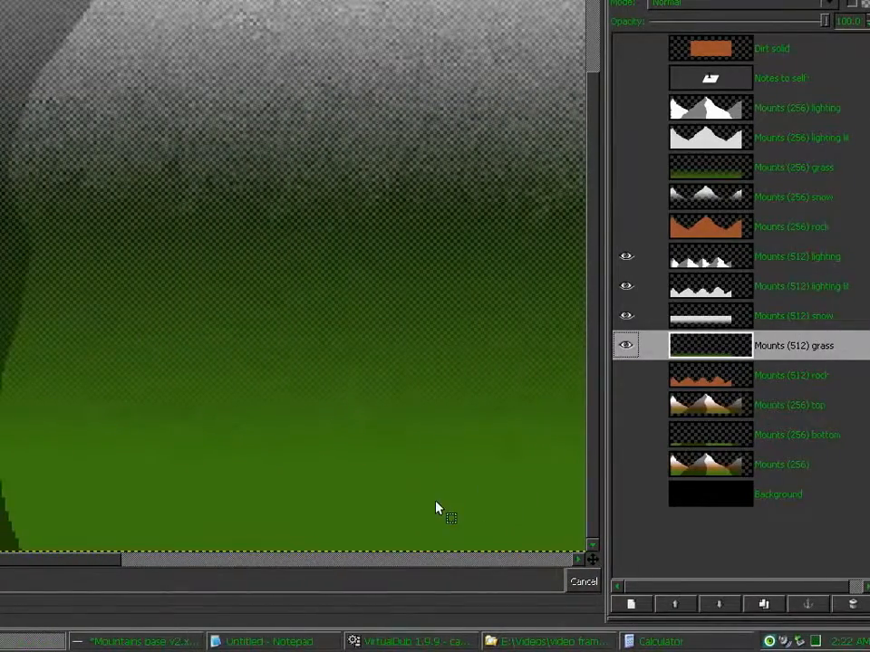
pyautogui.click(612, 379)
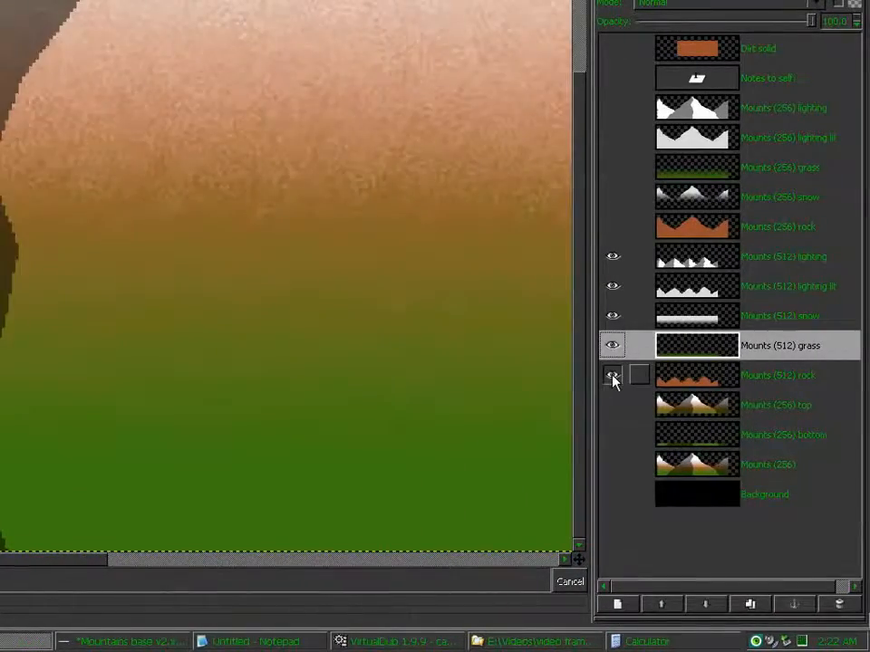
# Select the empty area around the Mounts (512) rock silhouette and clear it from the Mounts (512) grass and snow layers
pyautogui.click(670, 377)
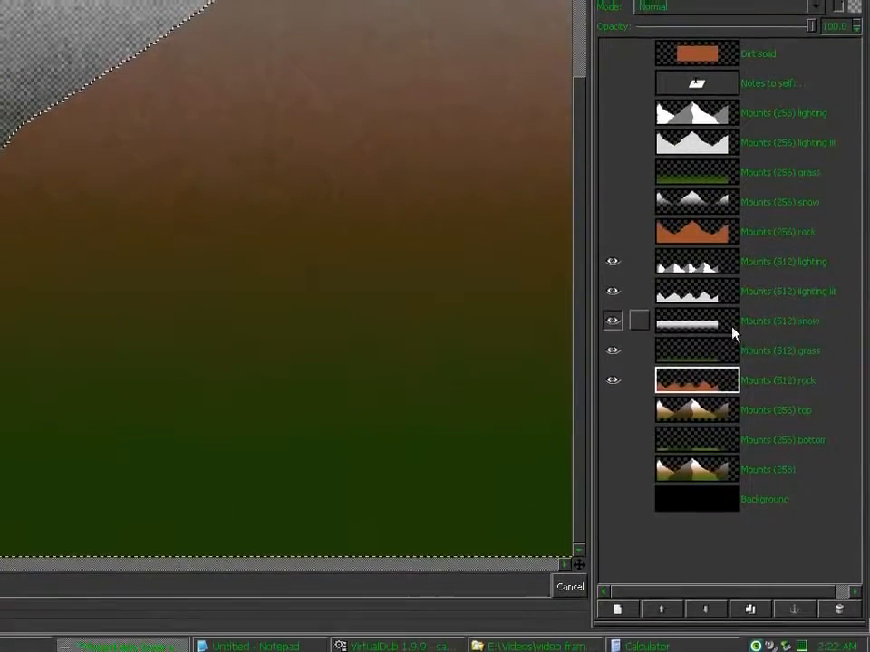
pyautogui.click(709, 469)
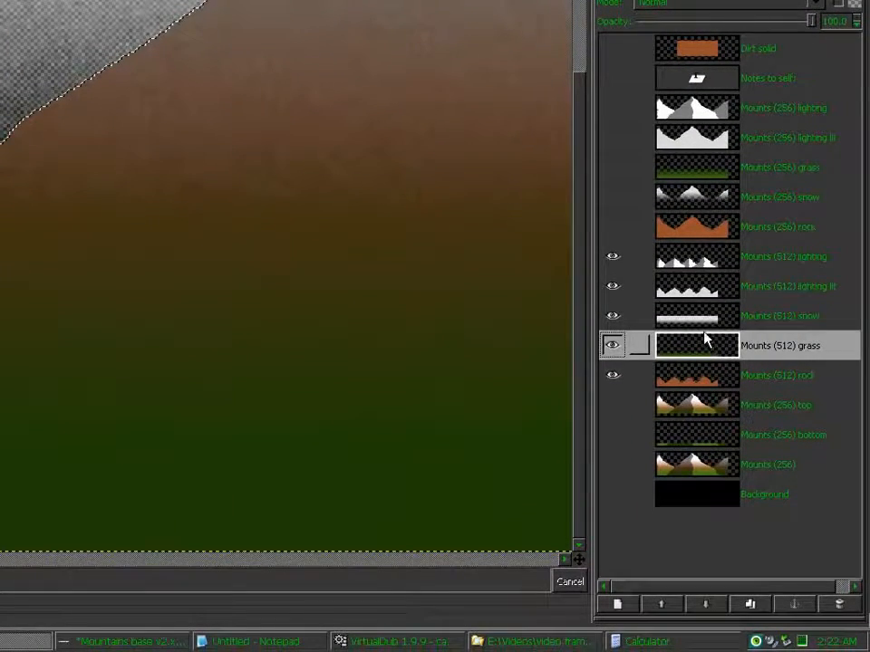
pyautogui.click(698, 324)
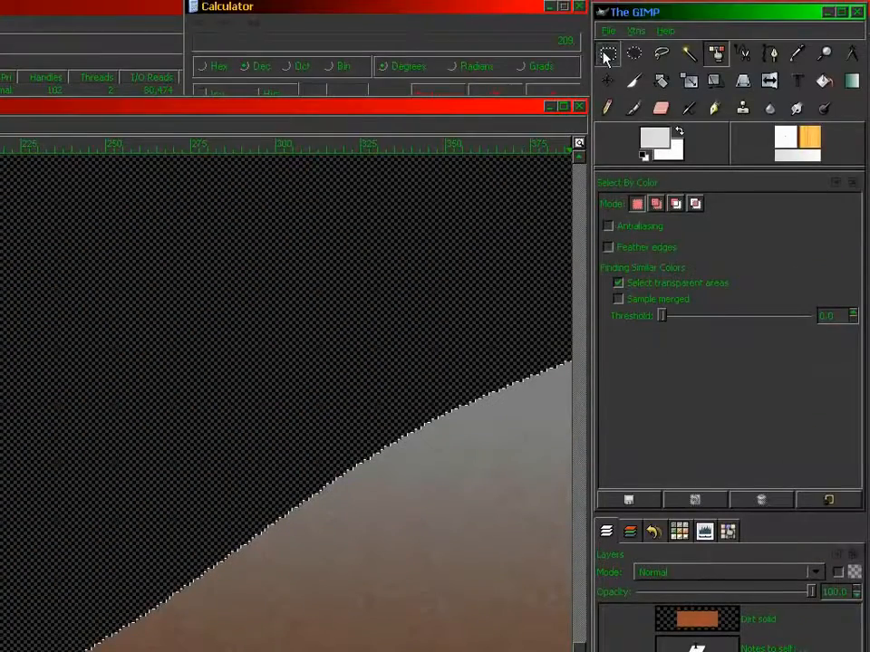
pyautogui.click(605, 55)
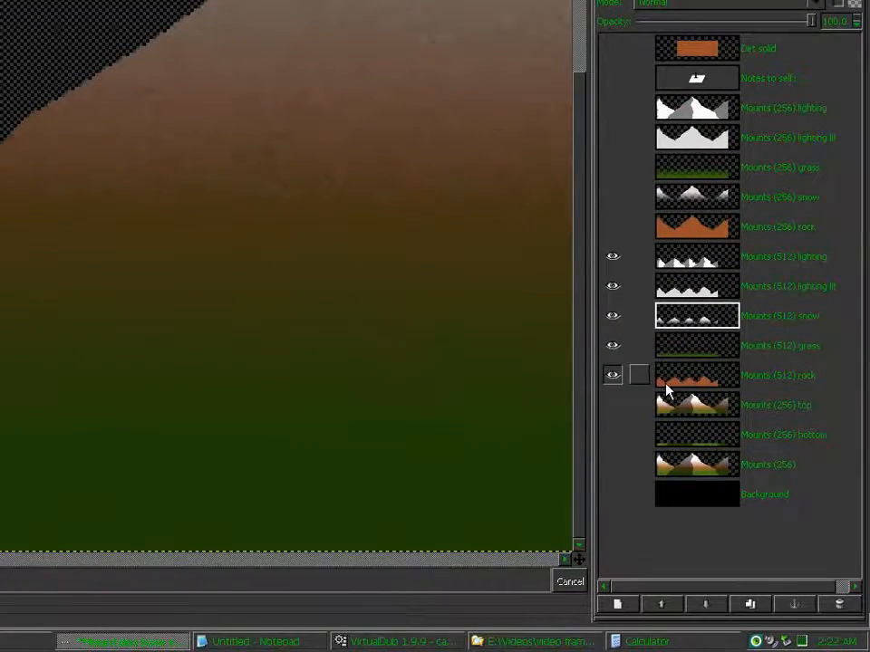
# Duplicate the Mounts (512) rock layer and move the copy down to just above the Background layer
pyautogui.click(702, 379)
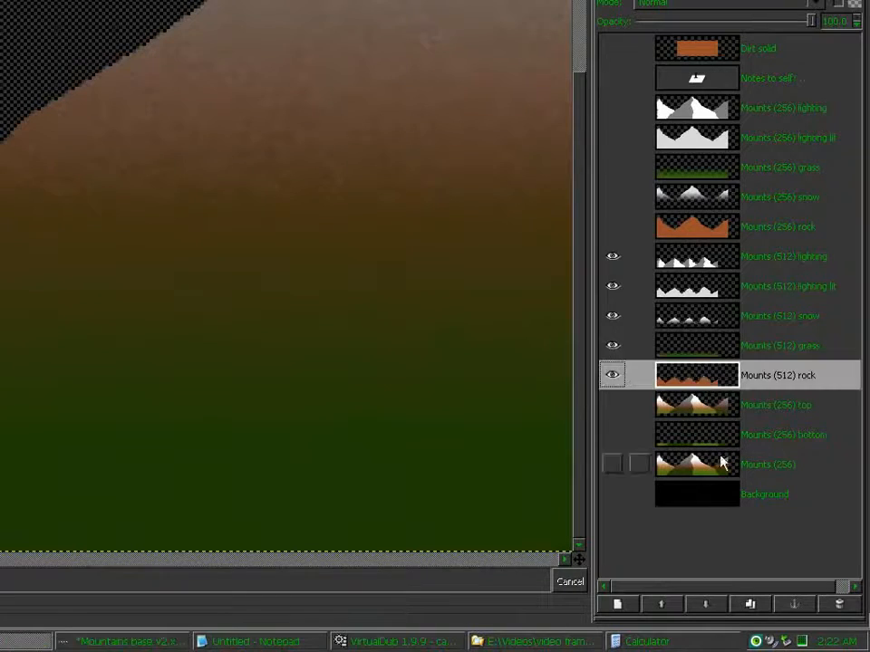
pyautogui.click(749, 604)
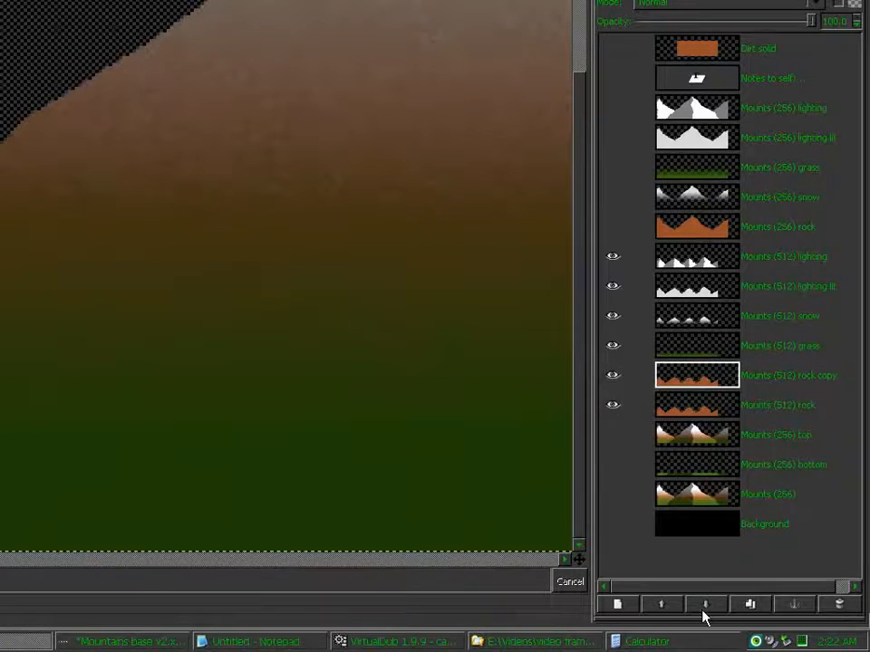
pyautogui.click(705, 609)
pyautogui.click(705, 608)
pyautogui.click(705, 609)
pyautogui.click(705, 609)
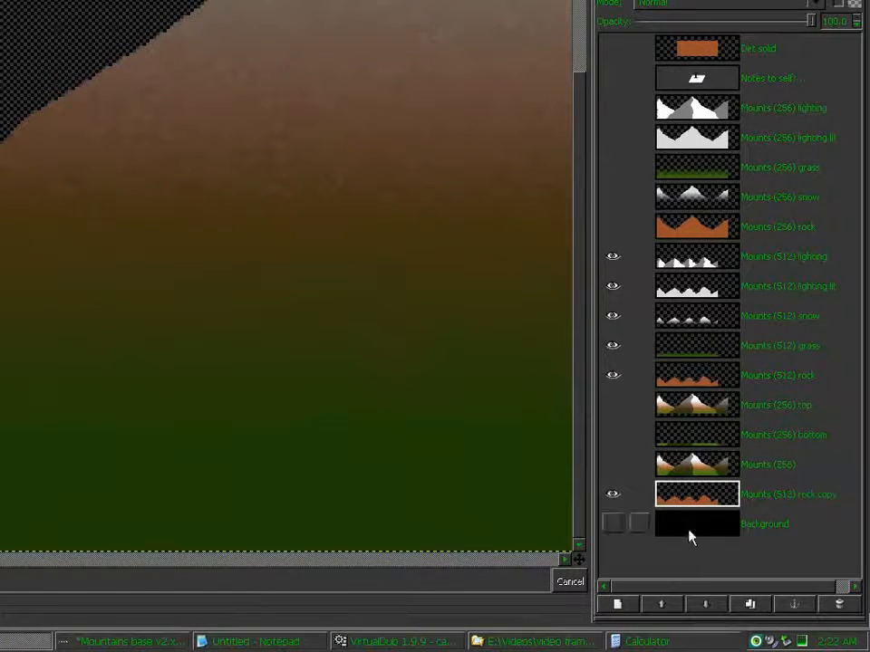
# Rename the copied rock layer to Mounts (512)
pyautogui.doubleClick(688, 503)
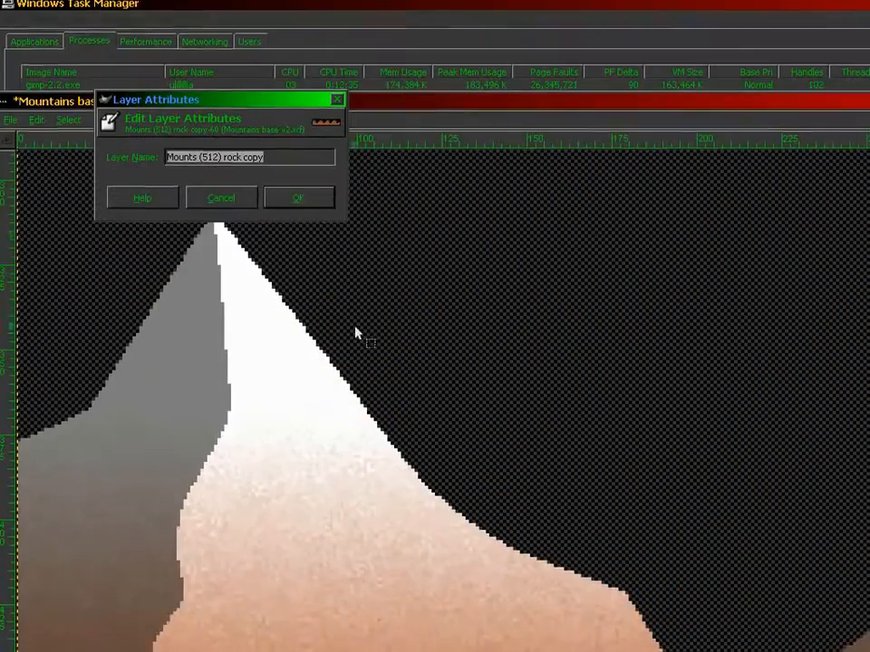
pyautogui.hotkey('ctrl', 'shift', 'Left')
pyautogui.hotkey('ctrl', 'shift', 'Left')
pyautogui.press('BackSpace')
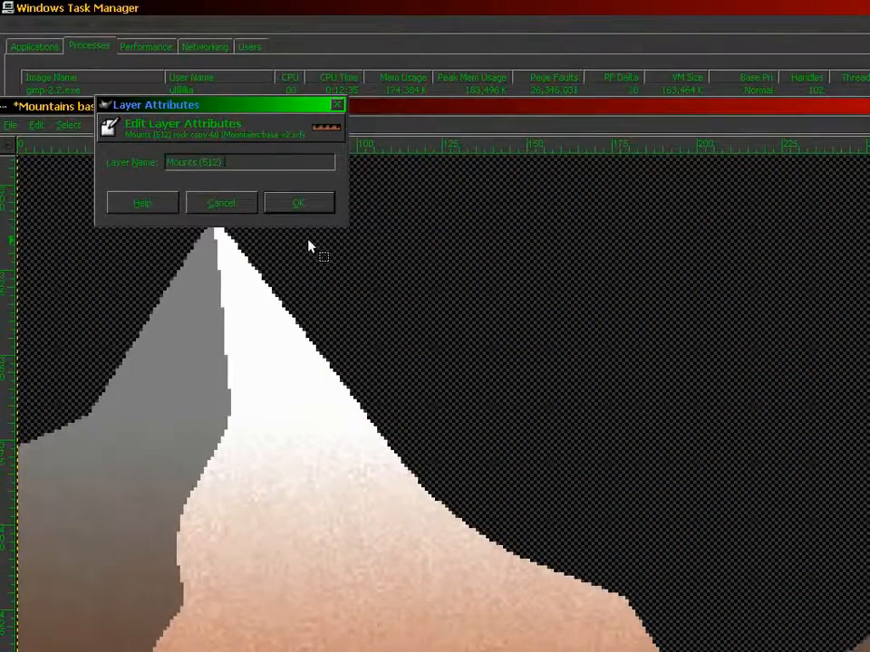
pyautogui.press('Return')
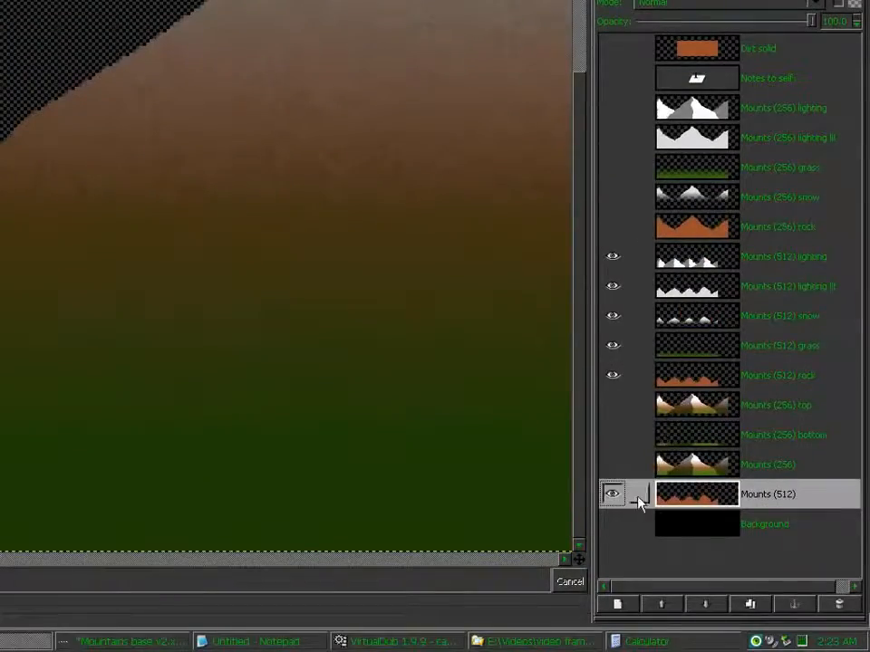
# Hide the Mounts (512) layer, try flattening the image with the white background colour, and undo the flatten
pyautogui.click(613, 495)
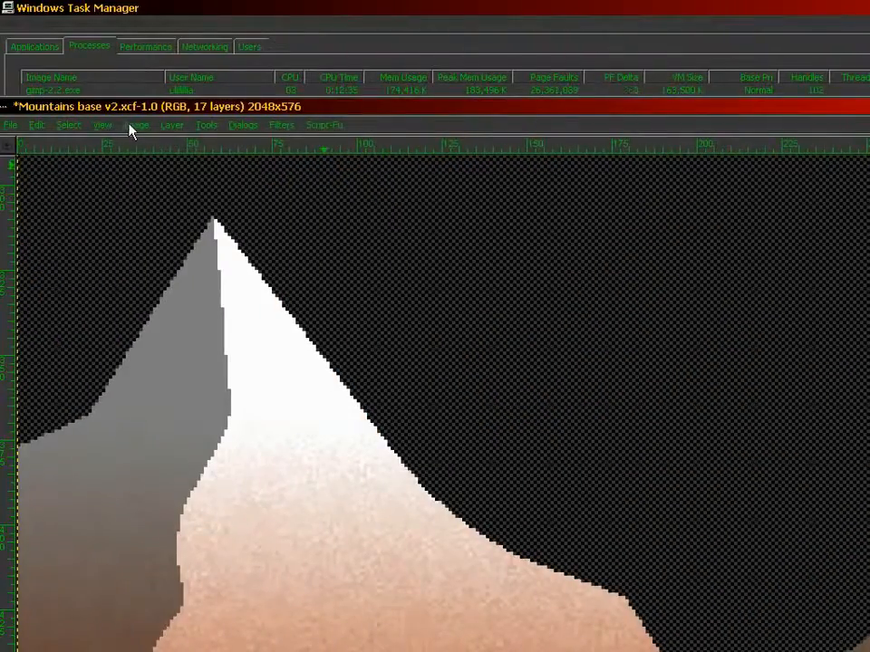
pyautogui.click(133, 126)
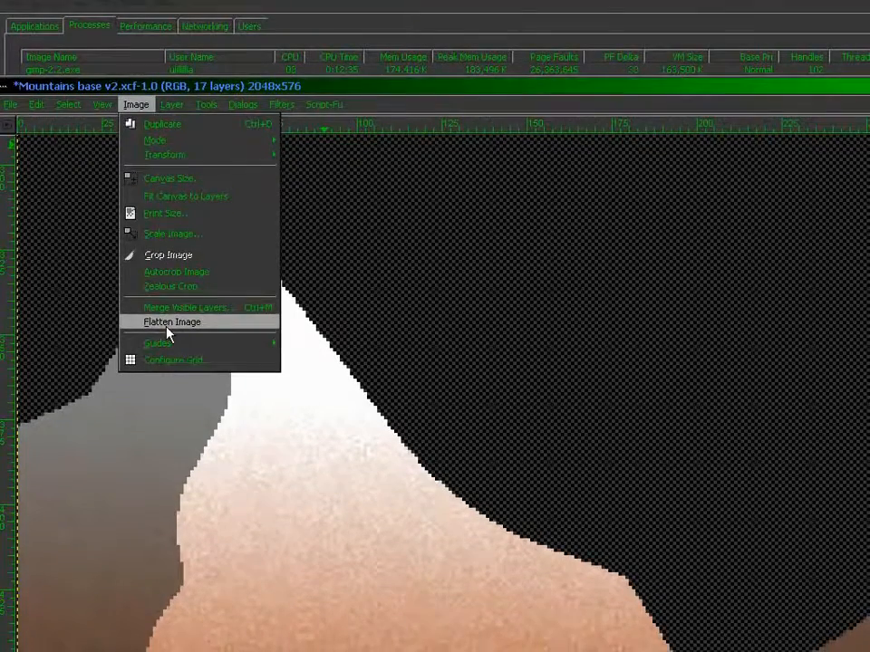
pyautogui.click(168, 323)
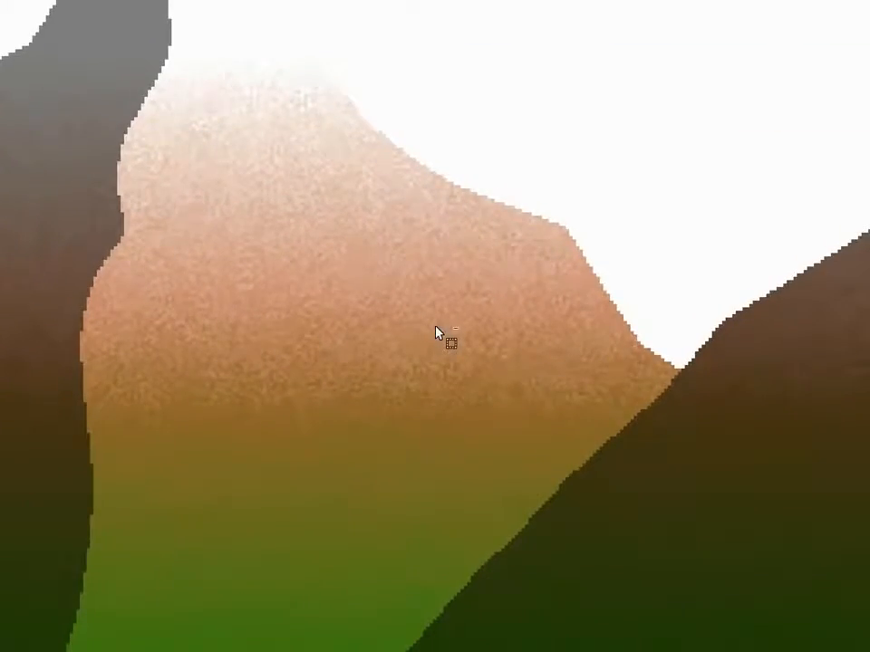
pyautogui.hotkey('ctrl', 'z')
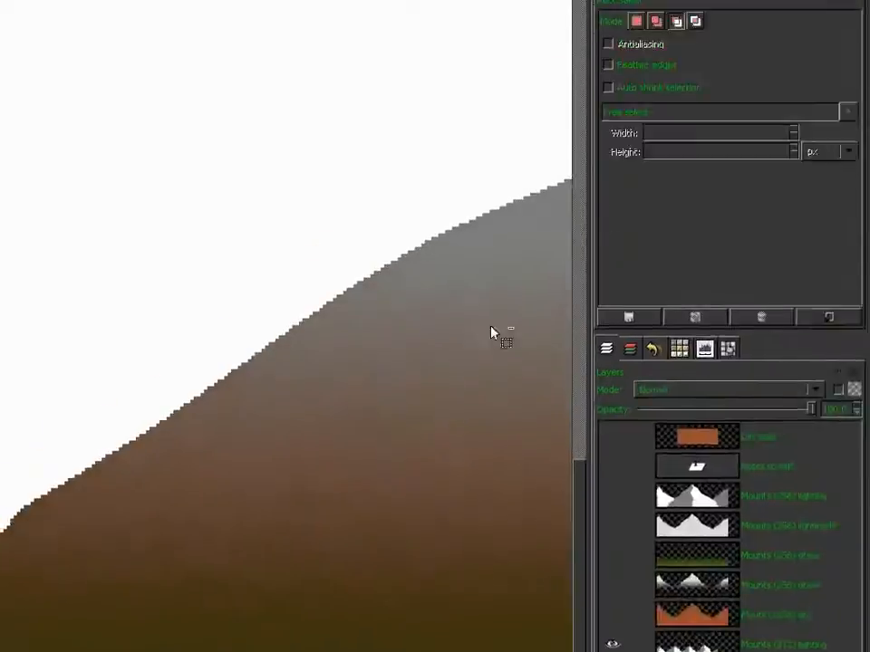
# Set the background colour to black, flatten the image, copy the flattened mountains, and undo the flatten
pyautogui.click(645, 157)
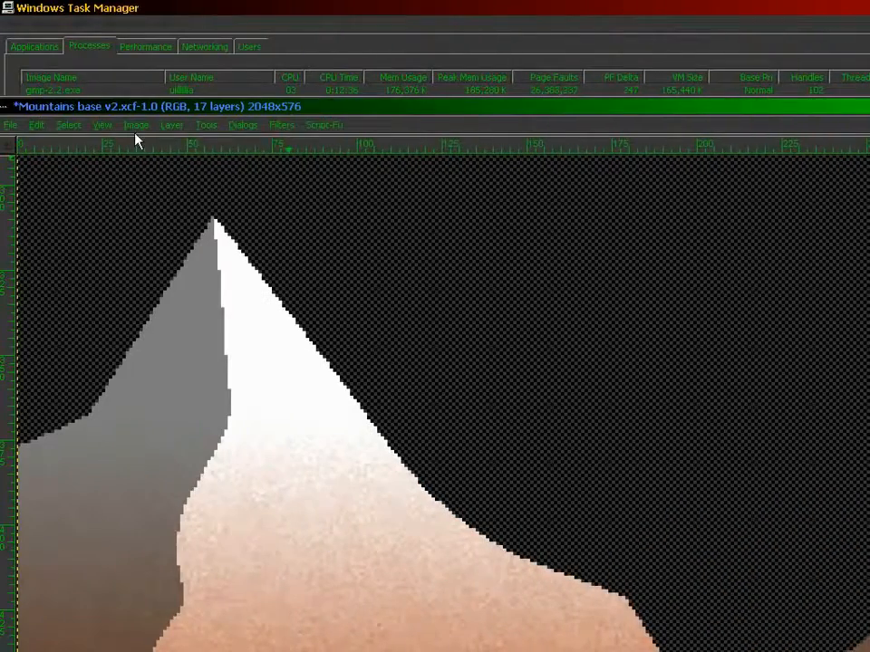
pyautogui.click(136, 126)
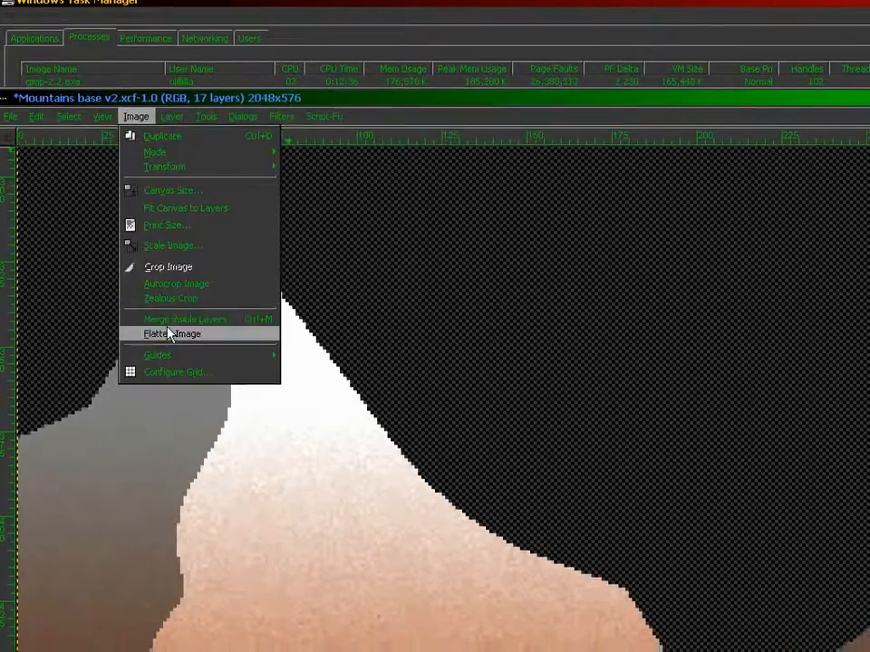
pyautogui.click(171, 342)
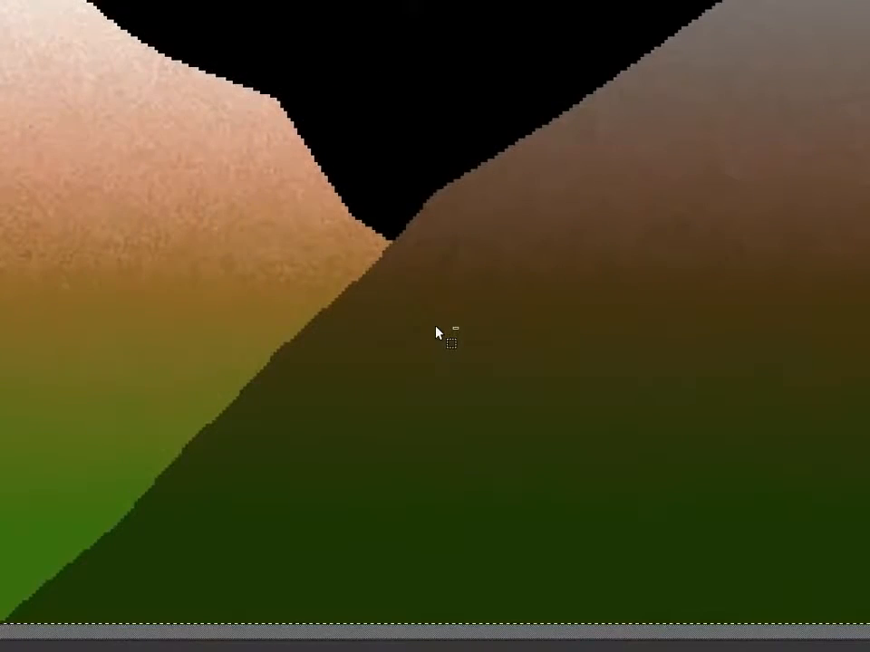
pyautogui.hotkey('ctrl', 'z')
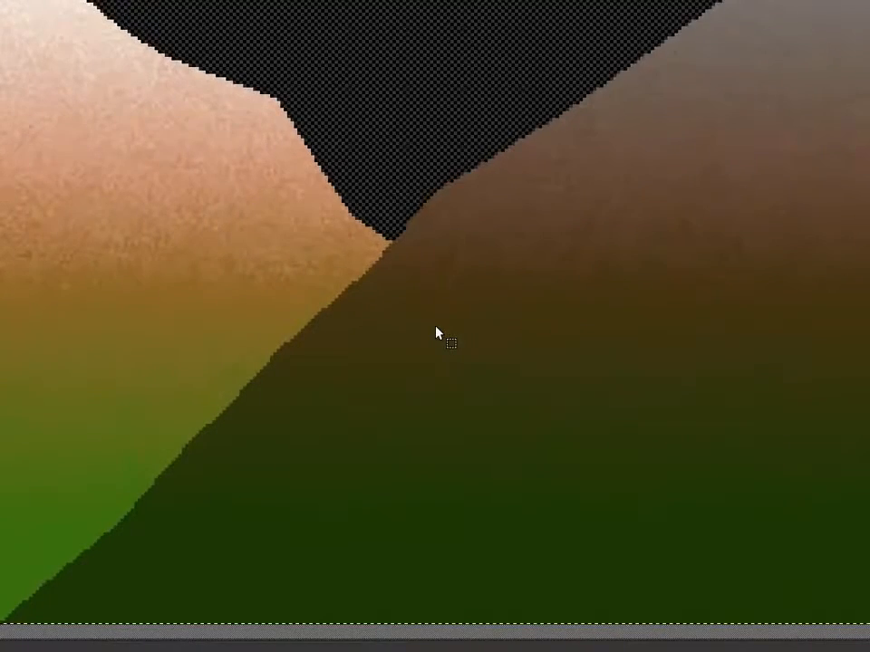
# Show only the Mounts (512) layer and paste the flattened mountains into it
pyautogui.keyDown('shift'); pyautogui.click(612, 494); pyautogui.keyUp('shift')
pyautogui.click(708, 497)
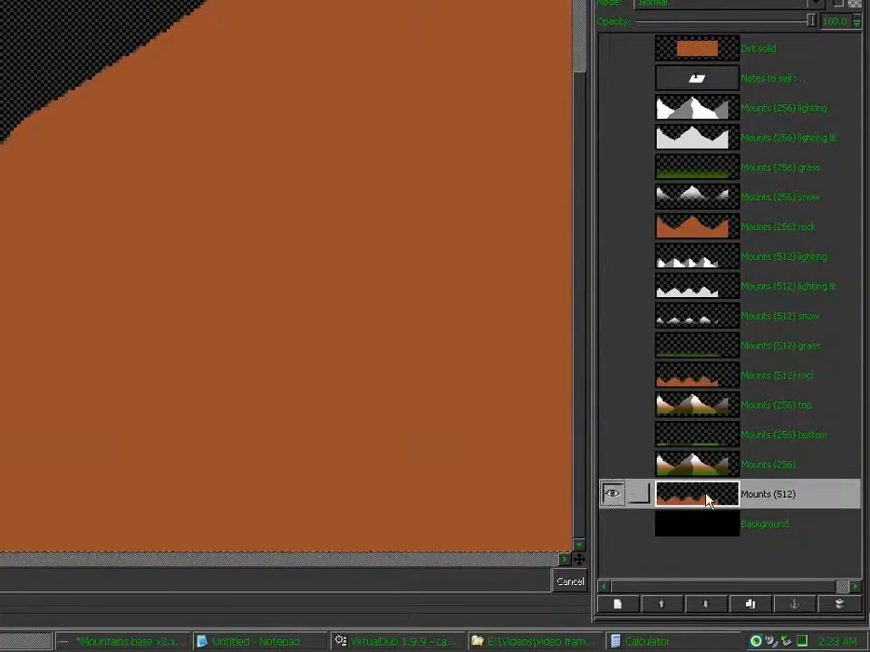
pyautogui.scroll(-4, 340, 430)
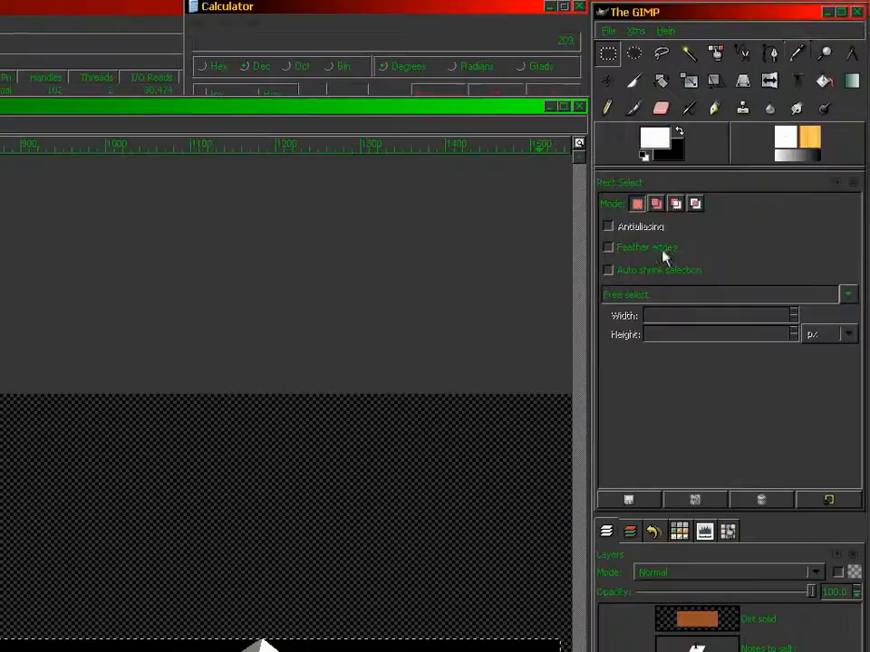
# Select the black area above the mountains by colour, delete it from the Mounts (512) layer, and return to rectangle select
pyautogui.click(721, 52)
pyautogui.keyDown('ctrl'); pyautogui.click(477, 643); pyautogui.keyUp('ctrl')
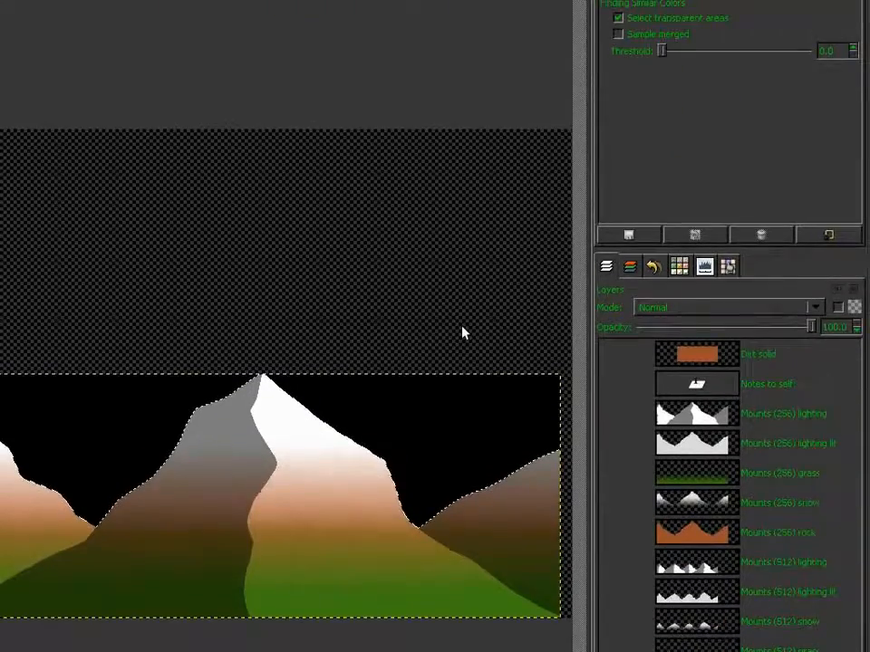
pyautogui.press('Delete')
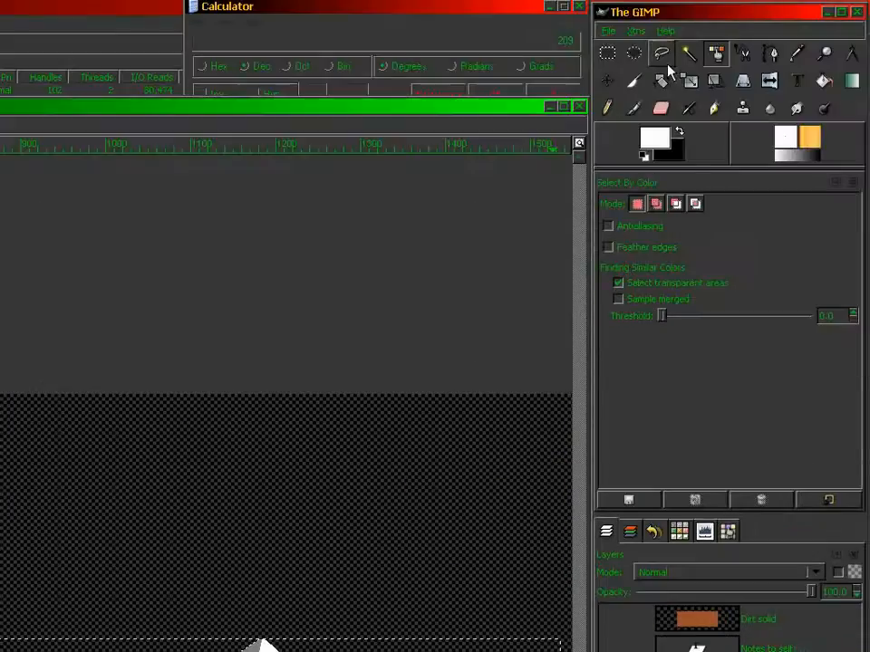
pyautogui.click(609, 56)
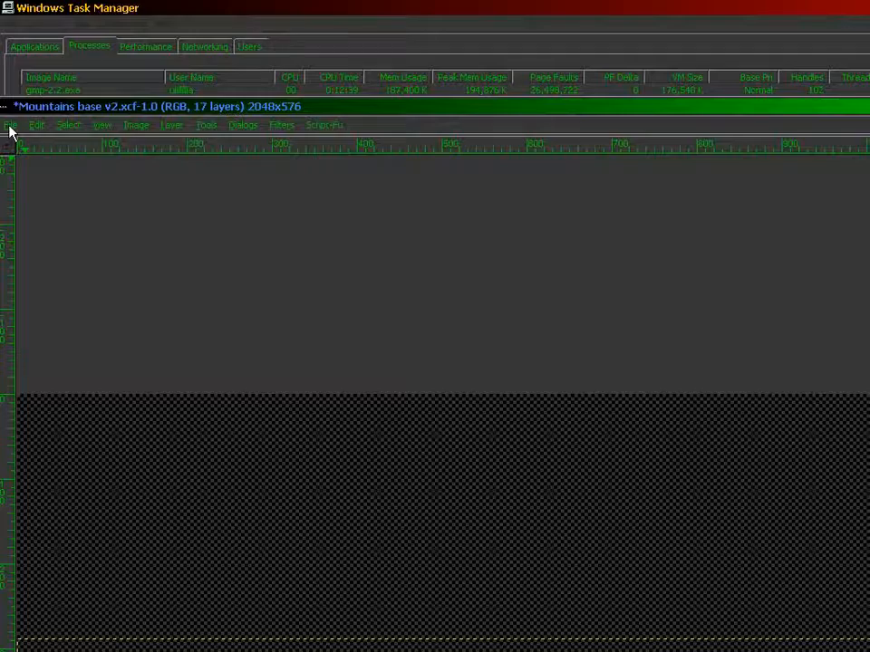
# Switch to Calculator to work out 1536*288*4, and return to the Mountains base v2.xcf image in GIMP
pyautogui.click(10, 133)
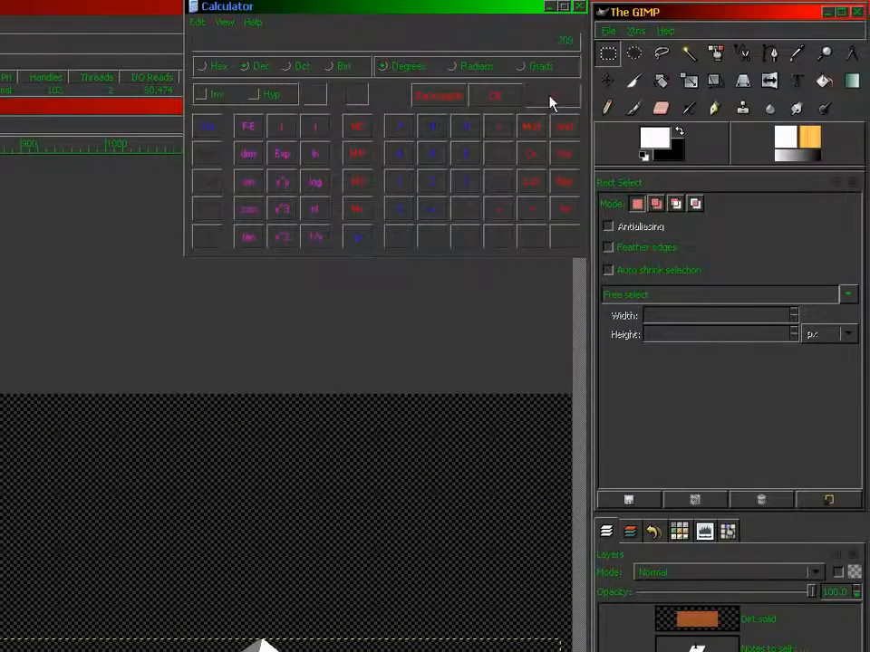
pyautogui.click(549, 98)
pyautogui.write('1538*288')
pyautogui.press('Return')
pyautogui.write('*4')
pyautogui.press('Return')
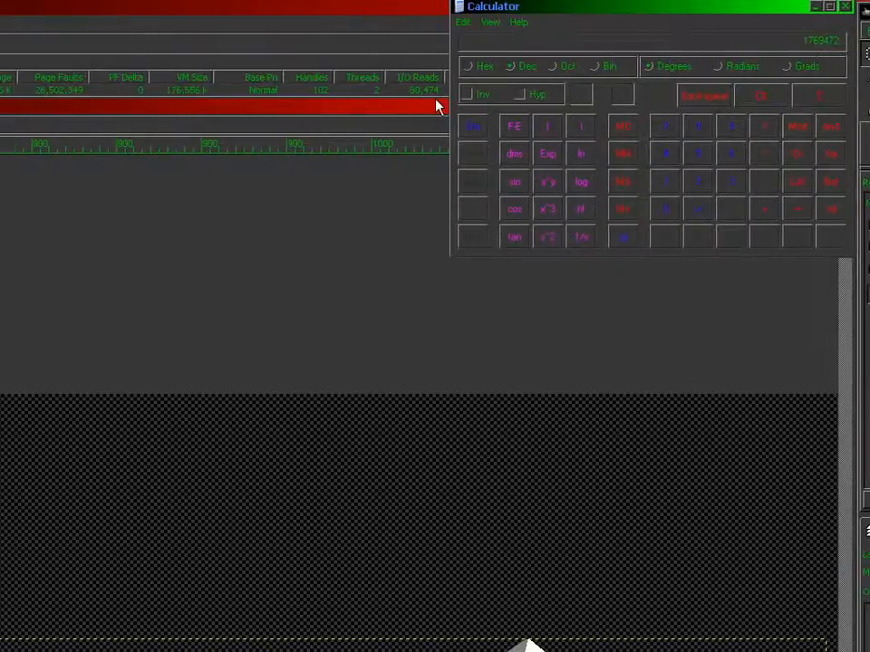
pyautogui.click(161, 108)
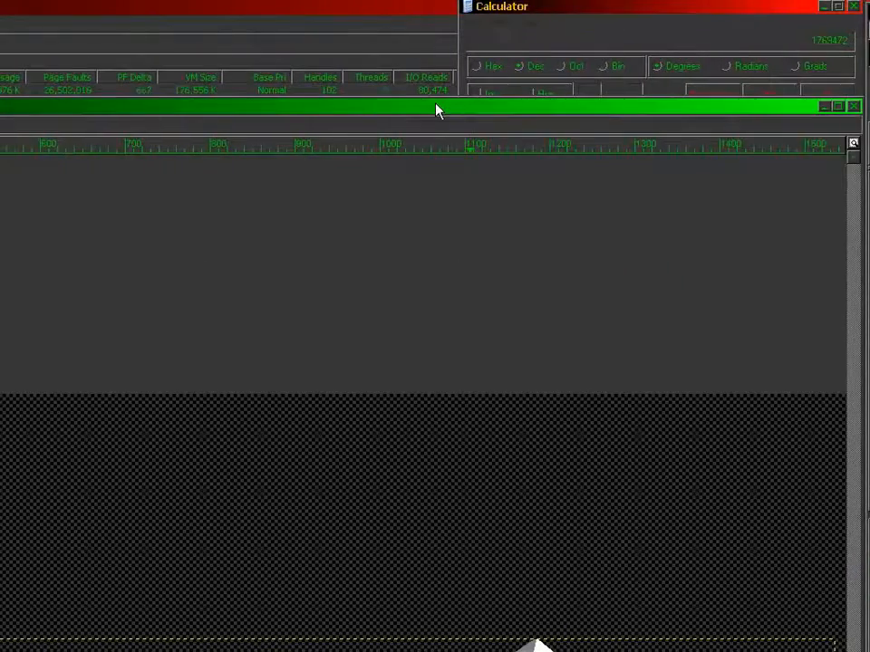